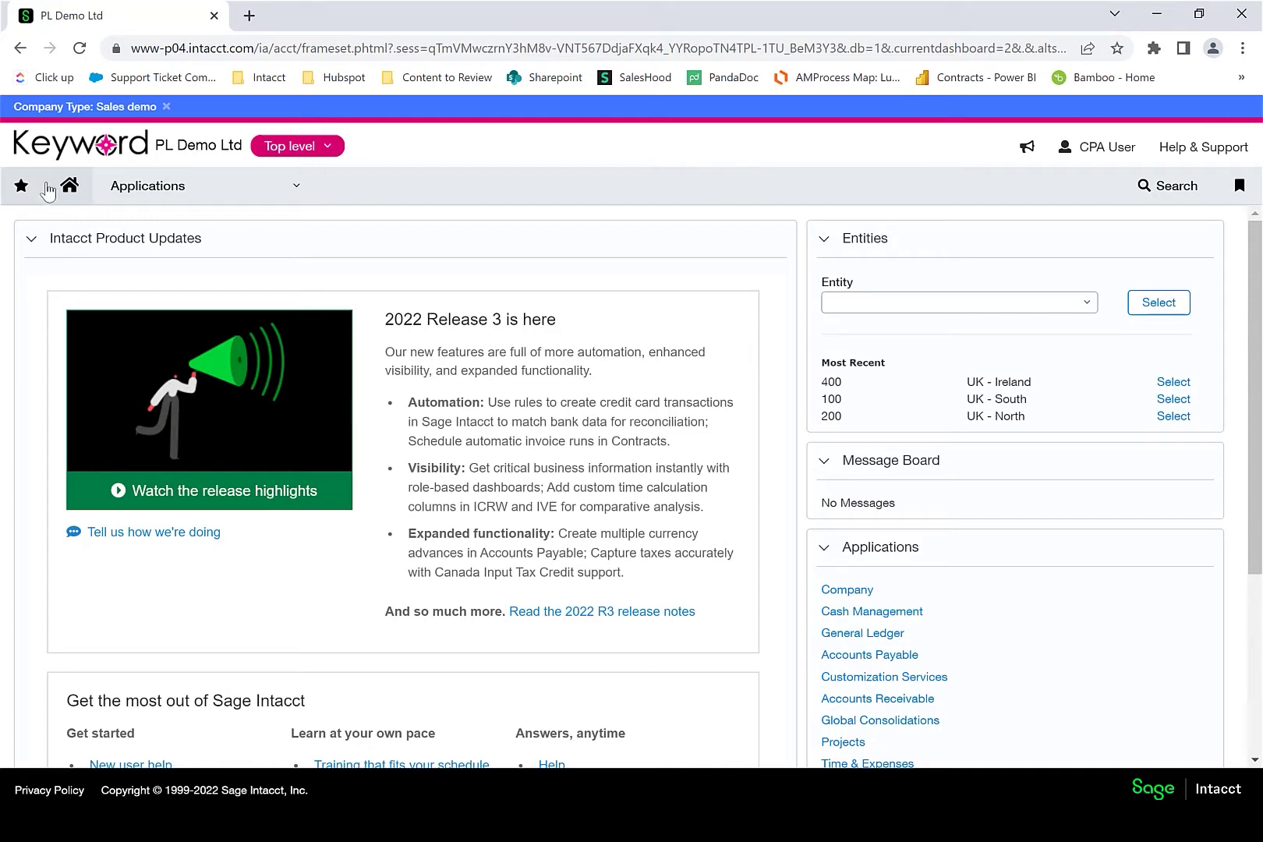
Open the credit card accounts list from Applications, then return to the home dashboard
left_click(70, 192)
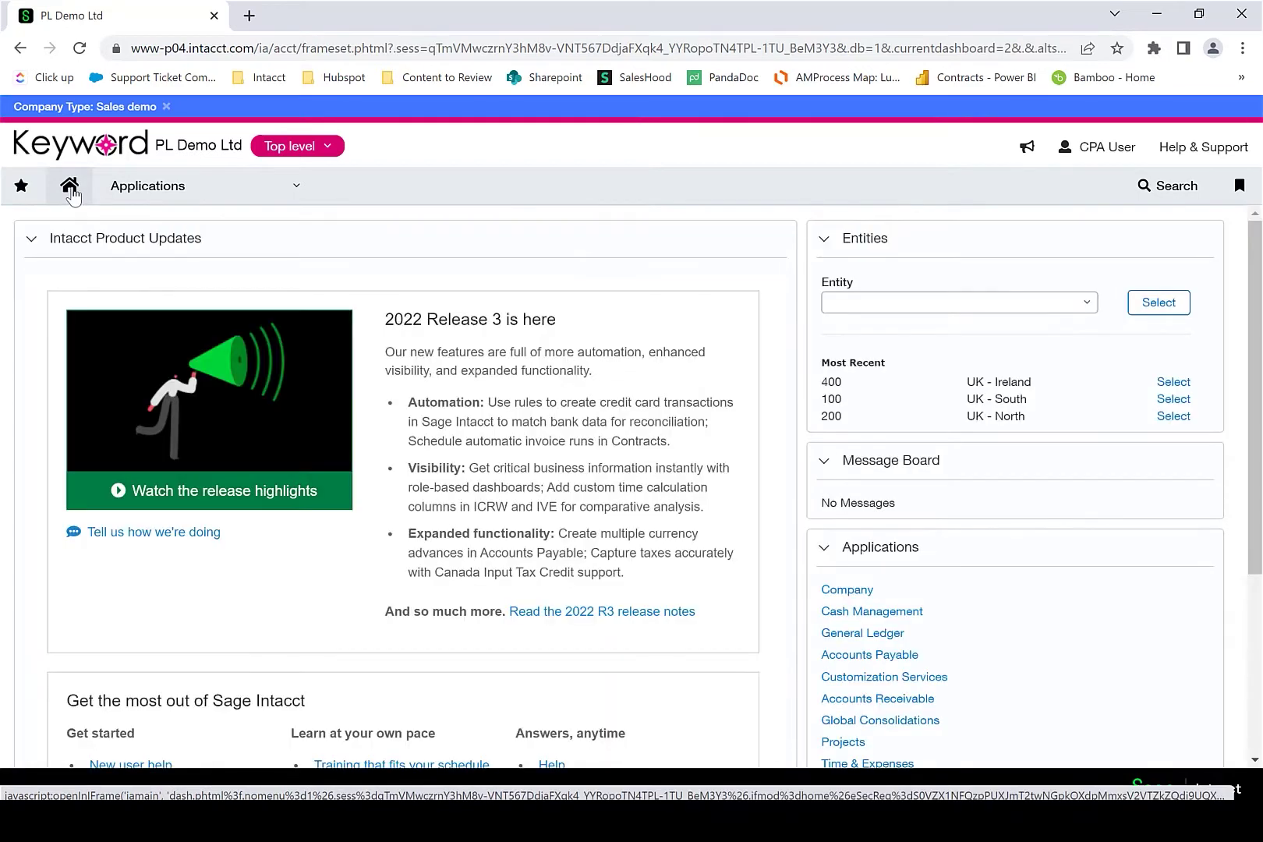
left_click(113, 190)
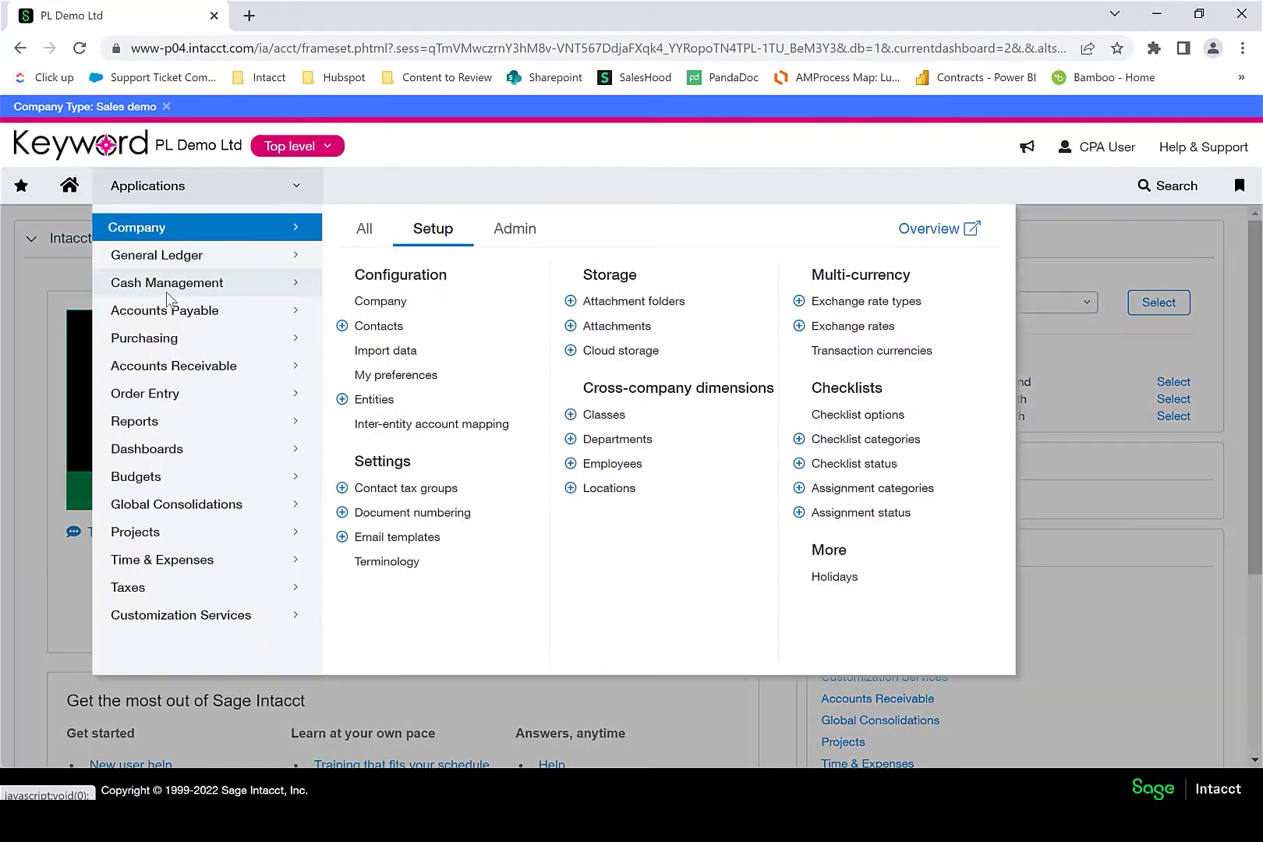
mouse_move(166, 285)
left_click(400, 309)
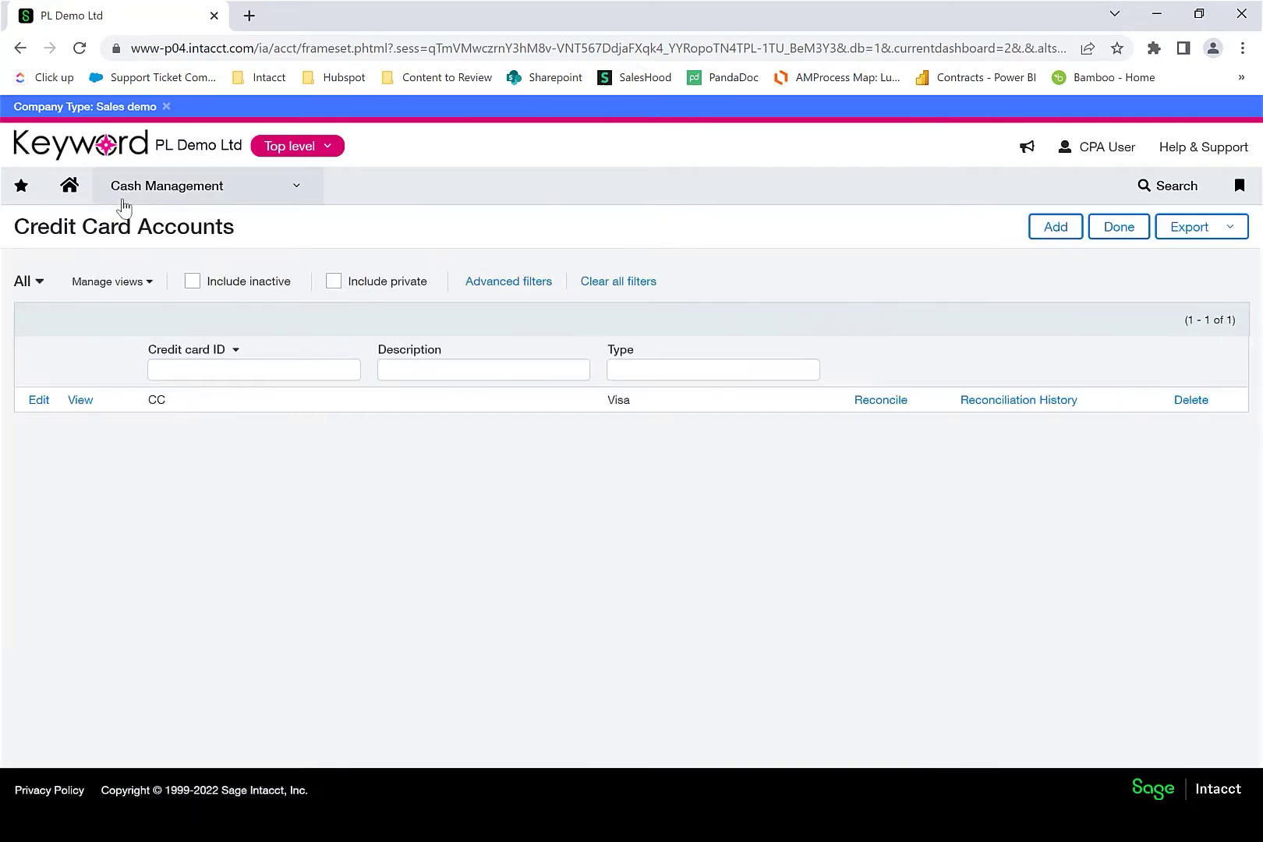
left_click(70, 188)
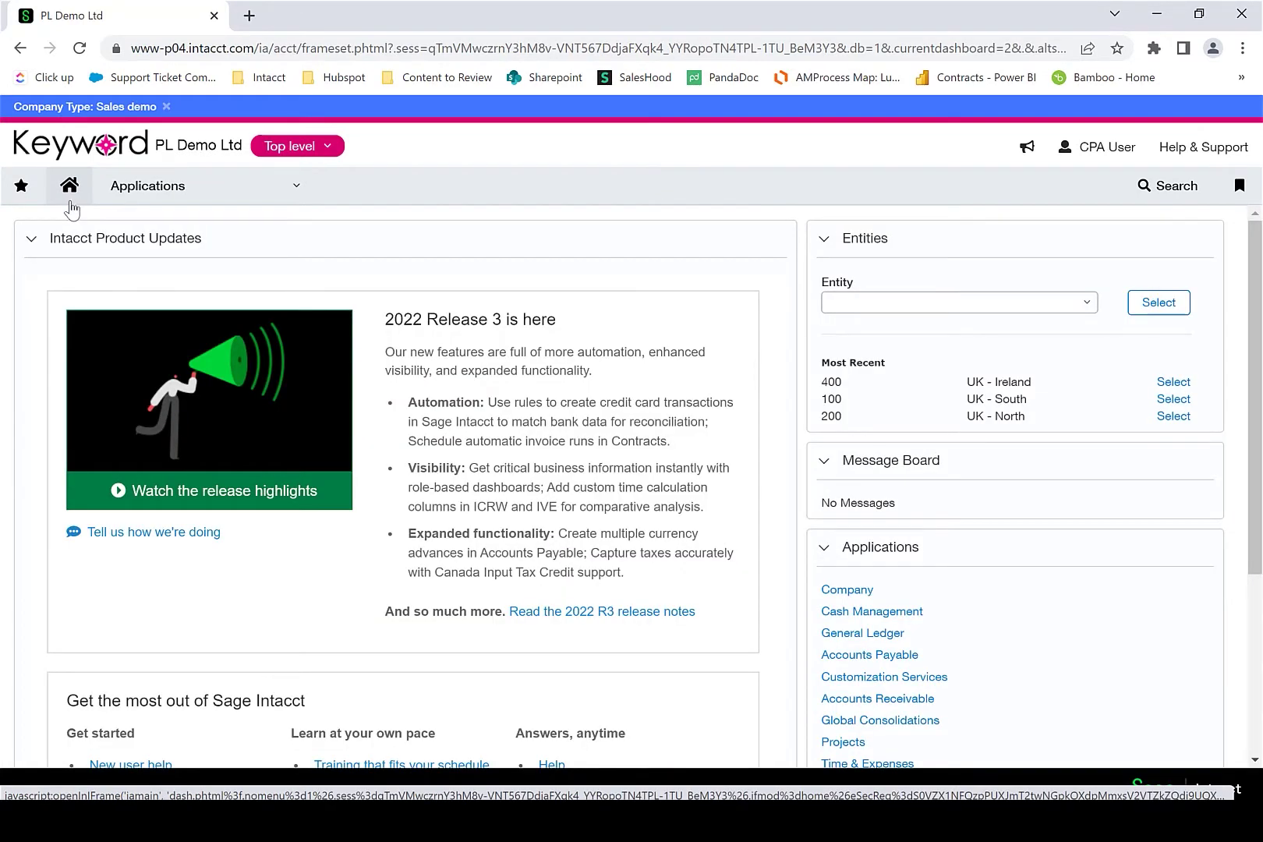
Star Account groups as a favourite and drag Advances to the top of the favourites list
left_click(23, 197)
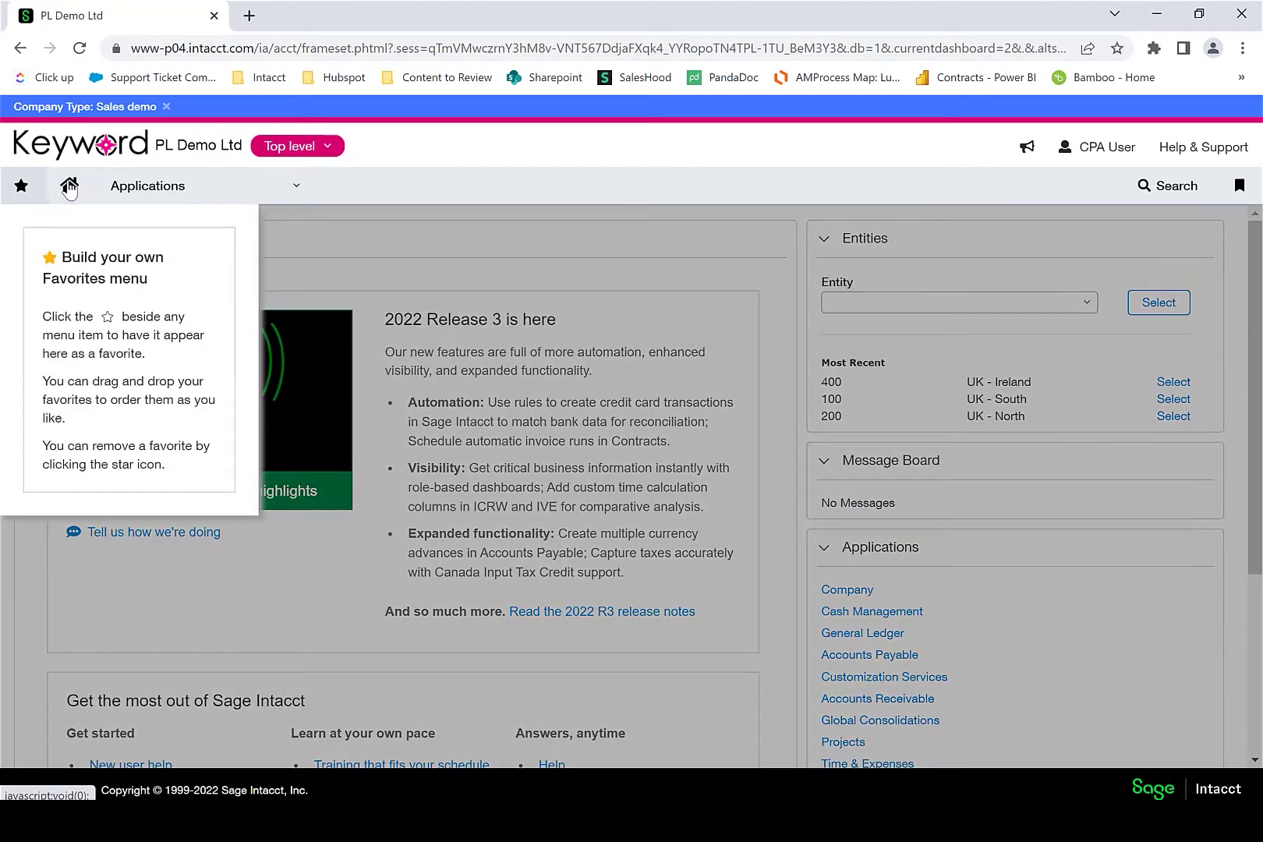
left_click(117, 189)
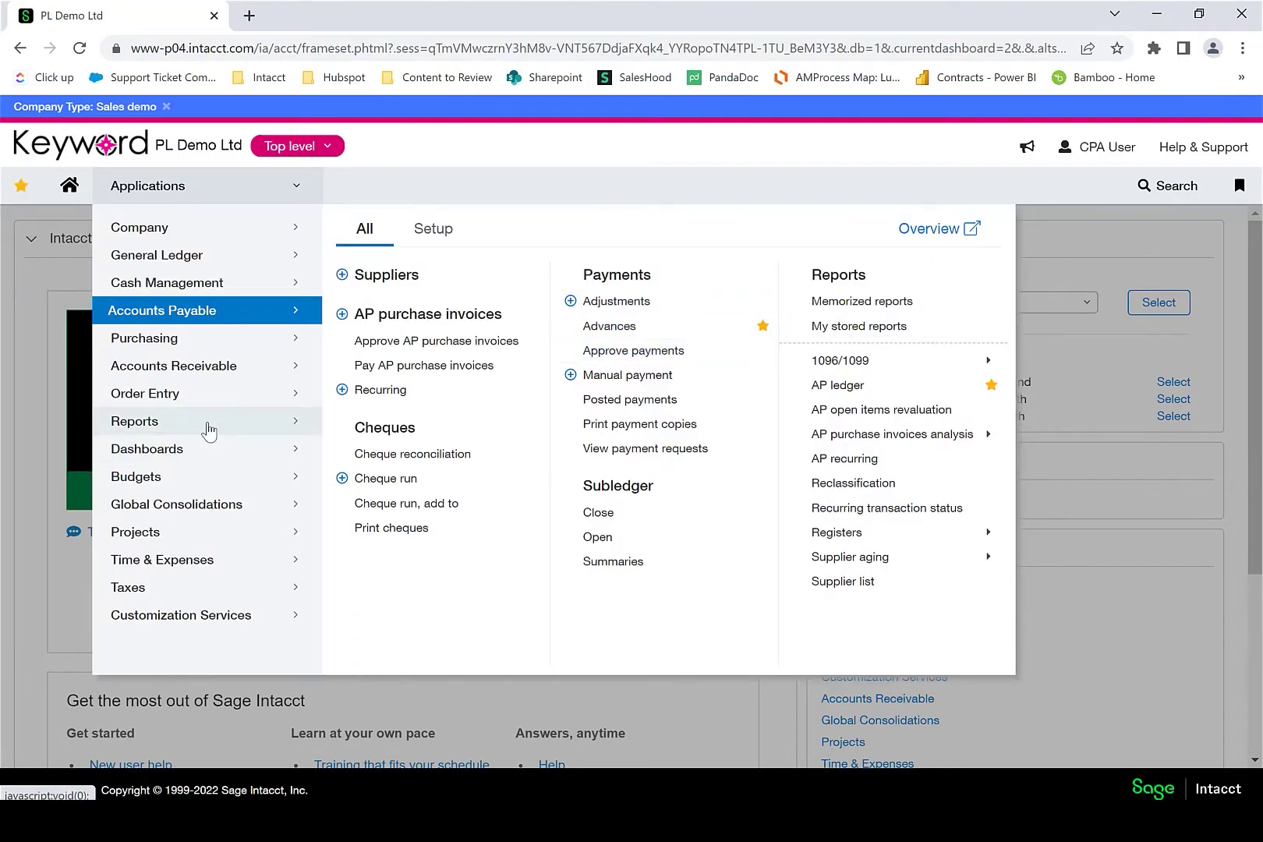
mouse_move(206, 423)
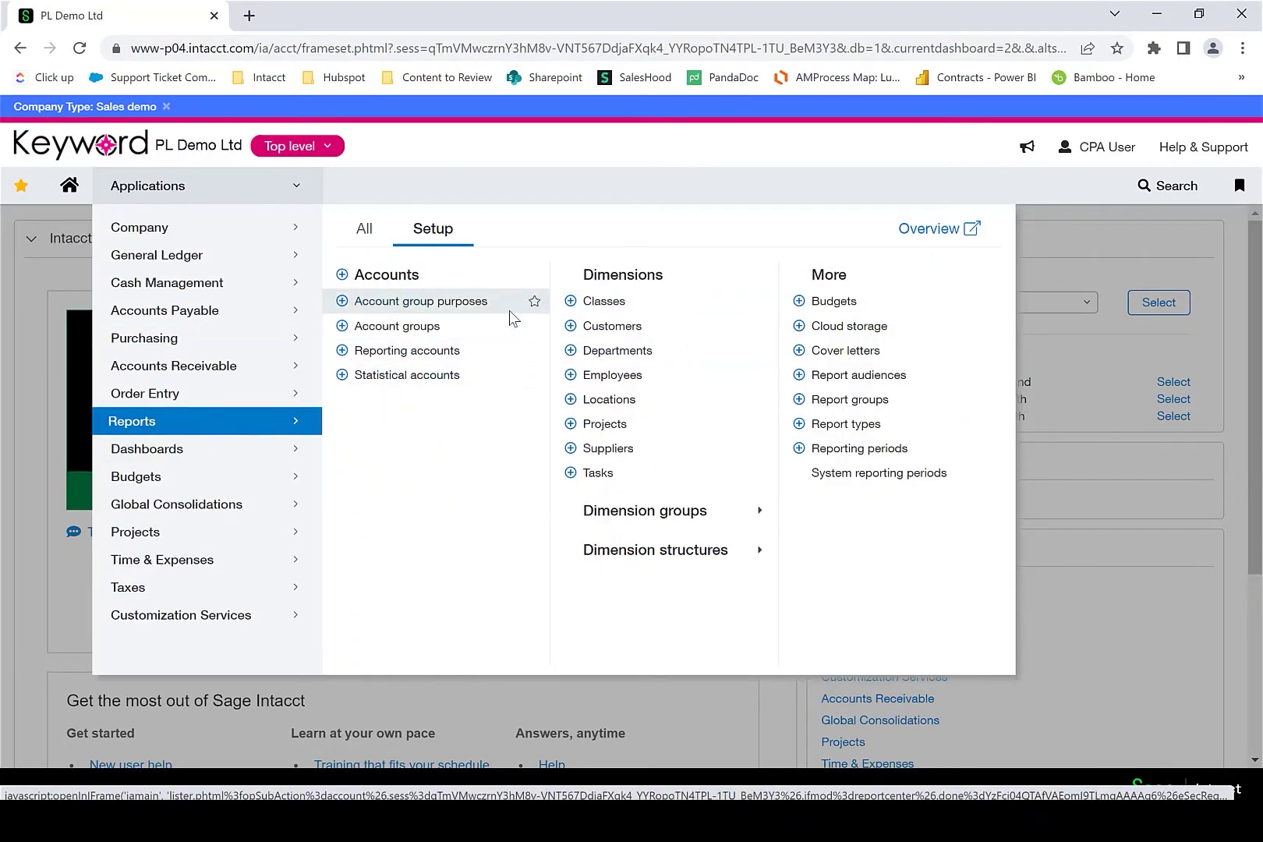
left_click(534, 326)
left_click(19, 189)
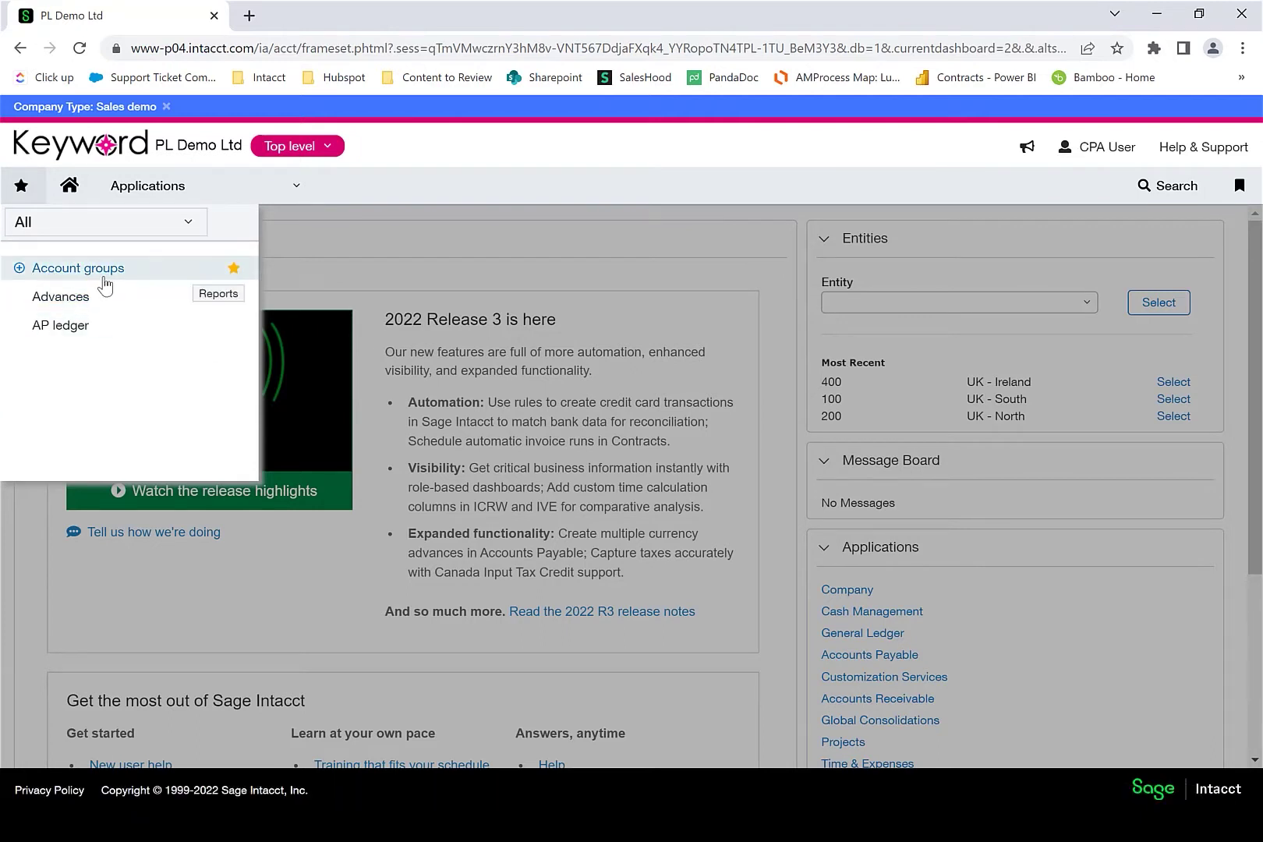
left_click_drag(99, 298, 81, 332)
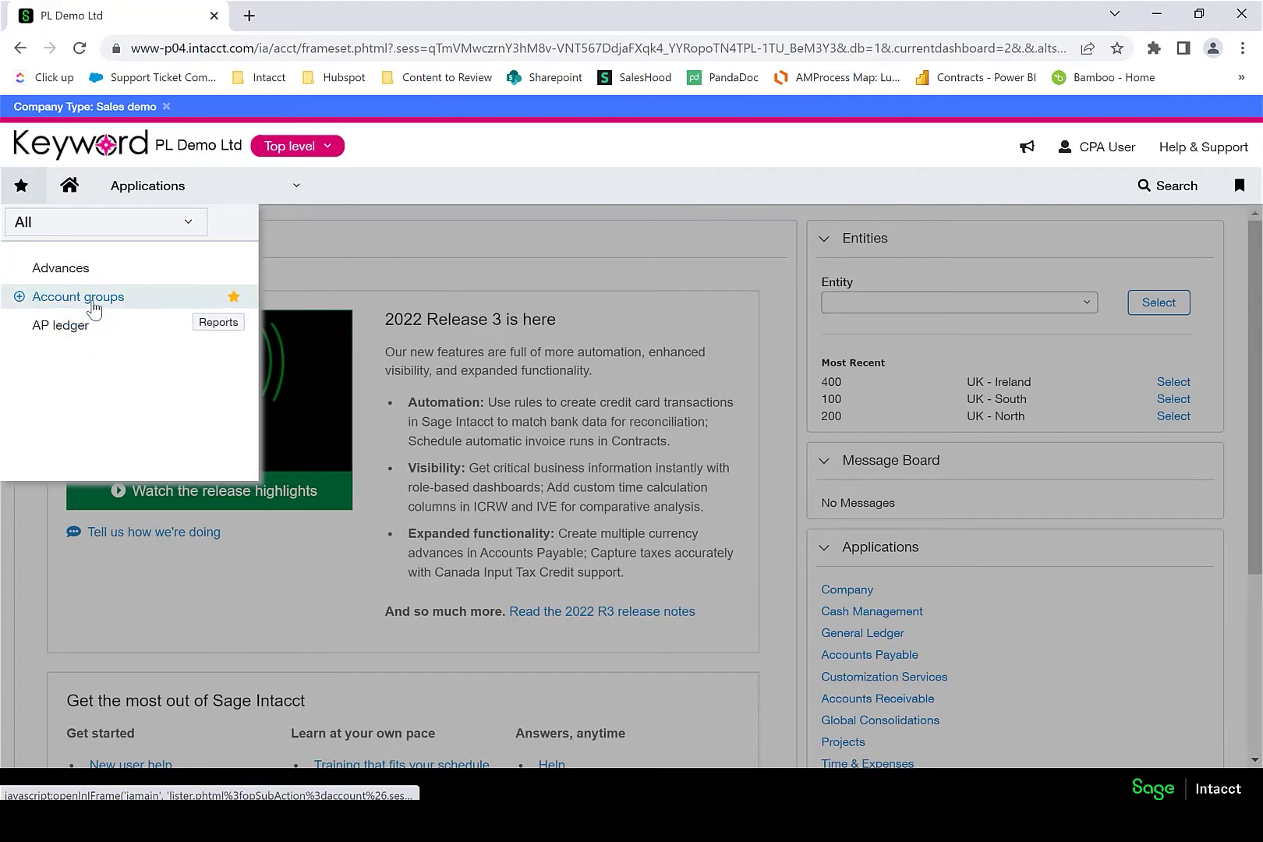
Rearrange the Applications menu, moving Cash Management, Dashboards and Order Entry around Accounts Receivable
left_click(146, 187)
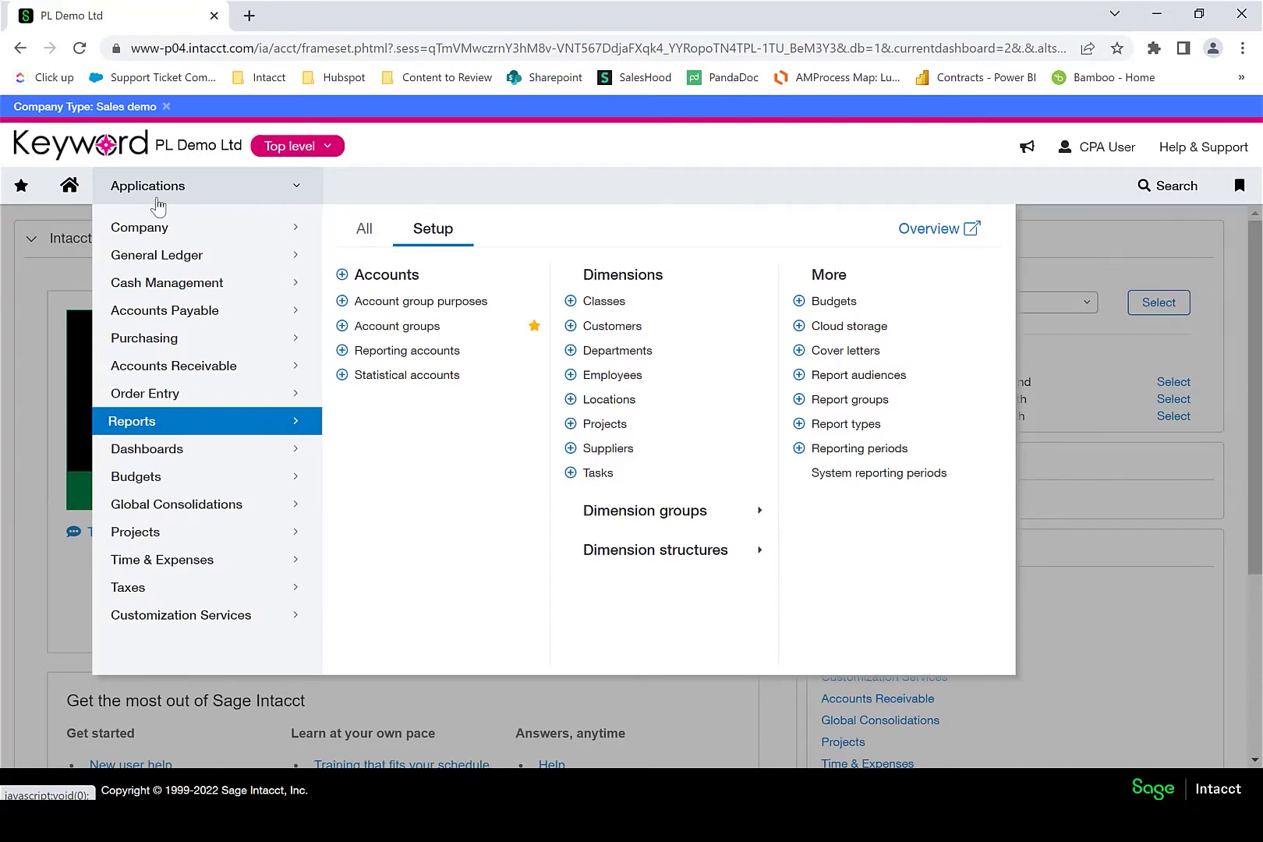
left_click_drag(174, 283, 177, 321)
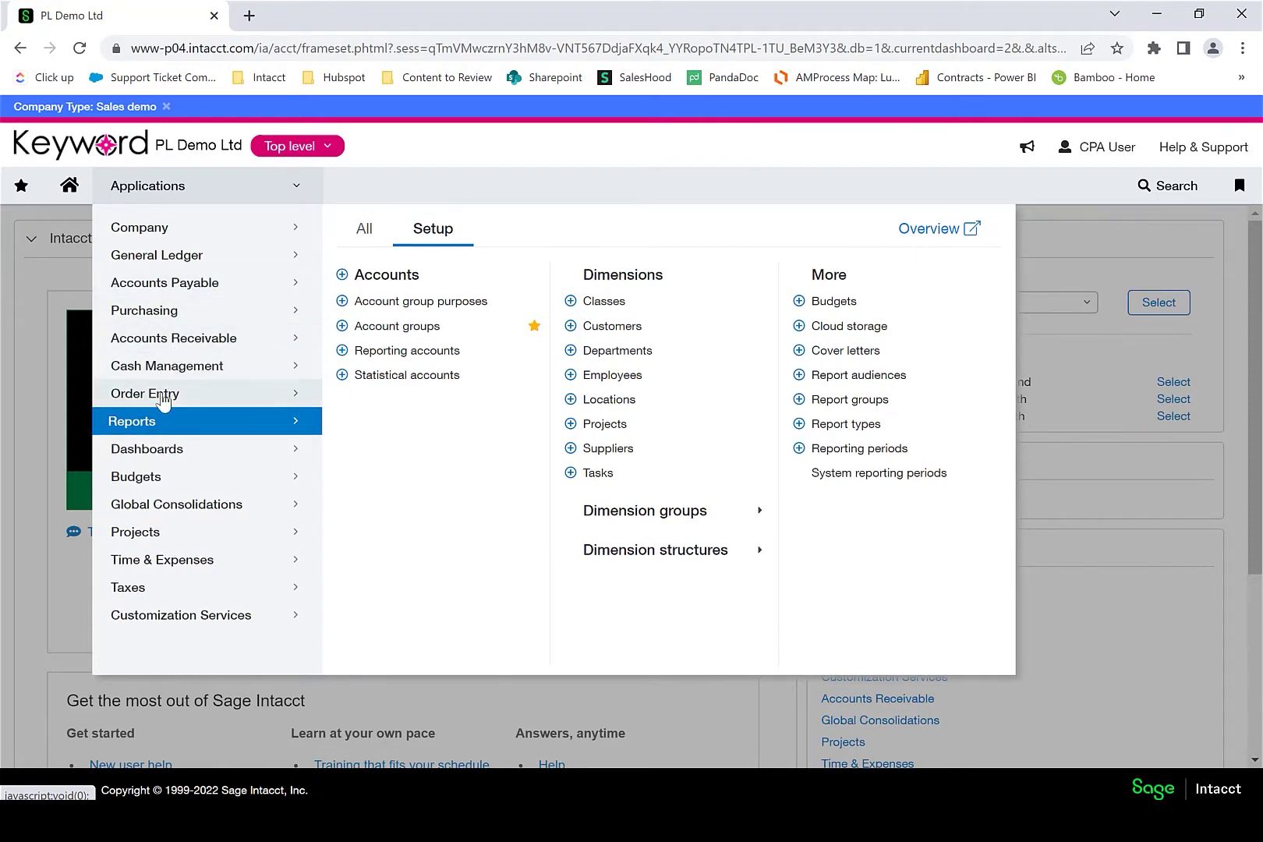
left_click_drag(150, 475, 154, 349)
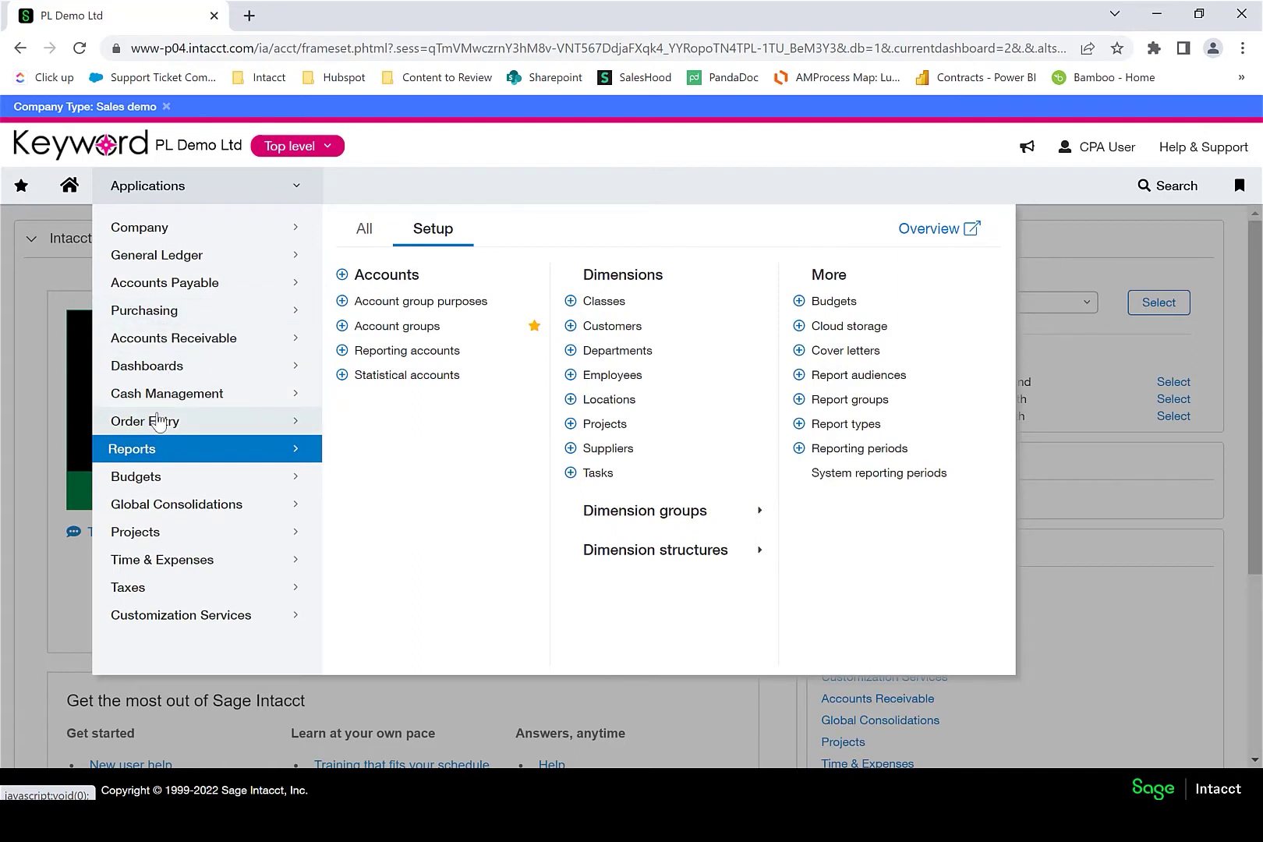
left_click_drag(153, 421, 161, 345)
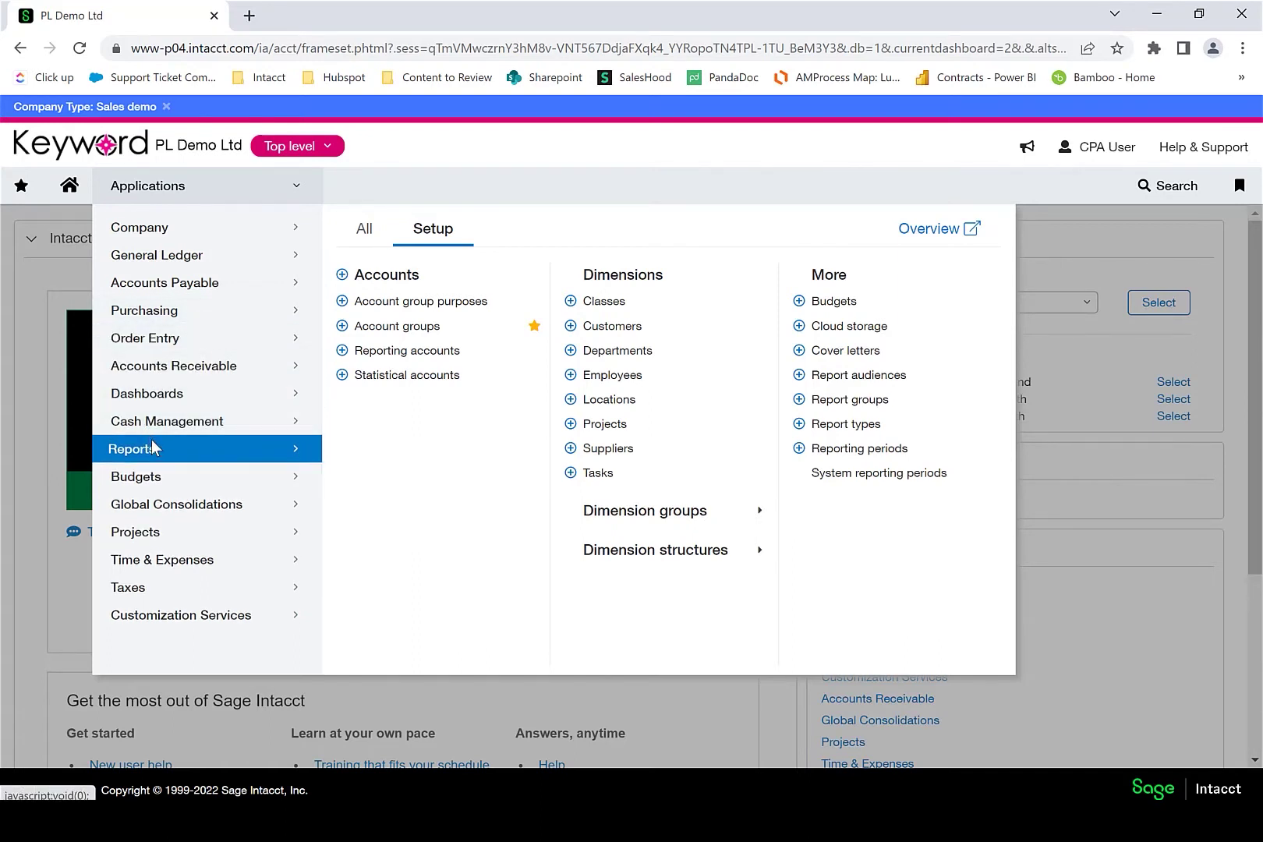
left_click_drag(152, 446, 153, 396)
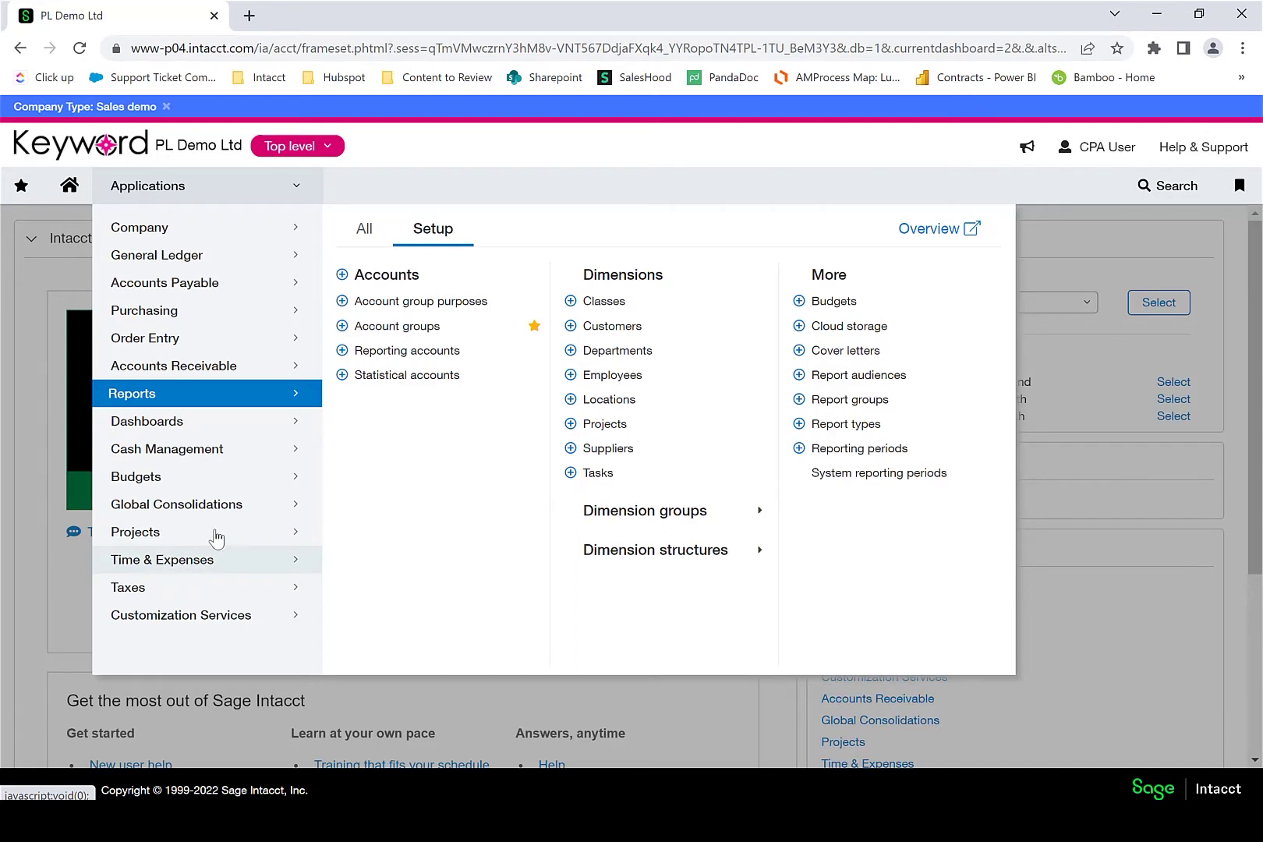
left_click(209, 279)
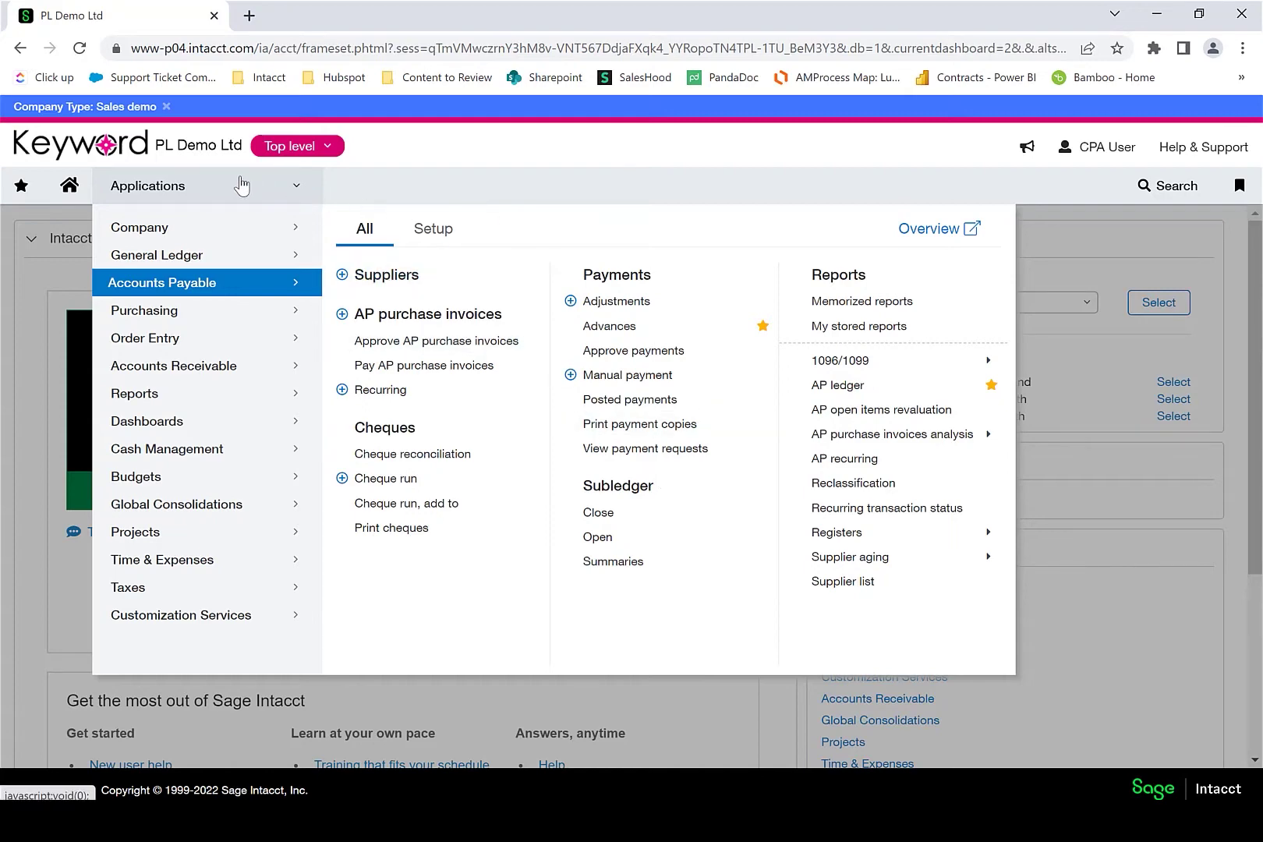
Leave the unsaved new supplier form for a blank AP purchase invoice dated 26/09/2022
left_click(342, 275)
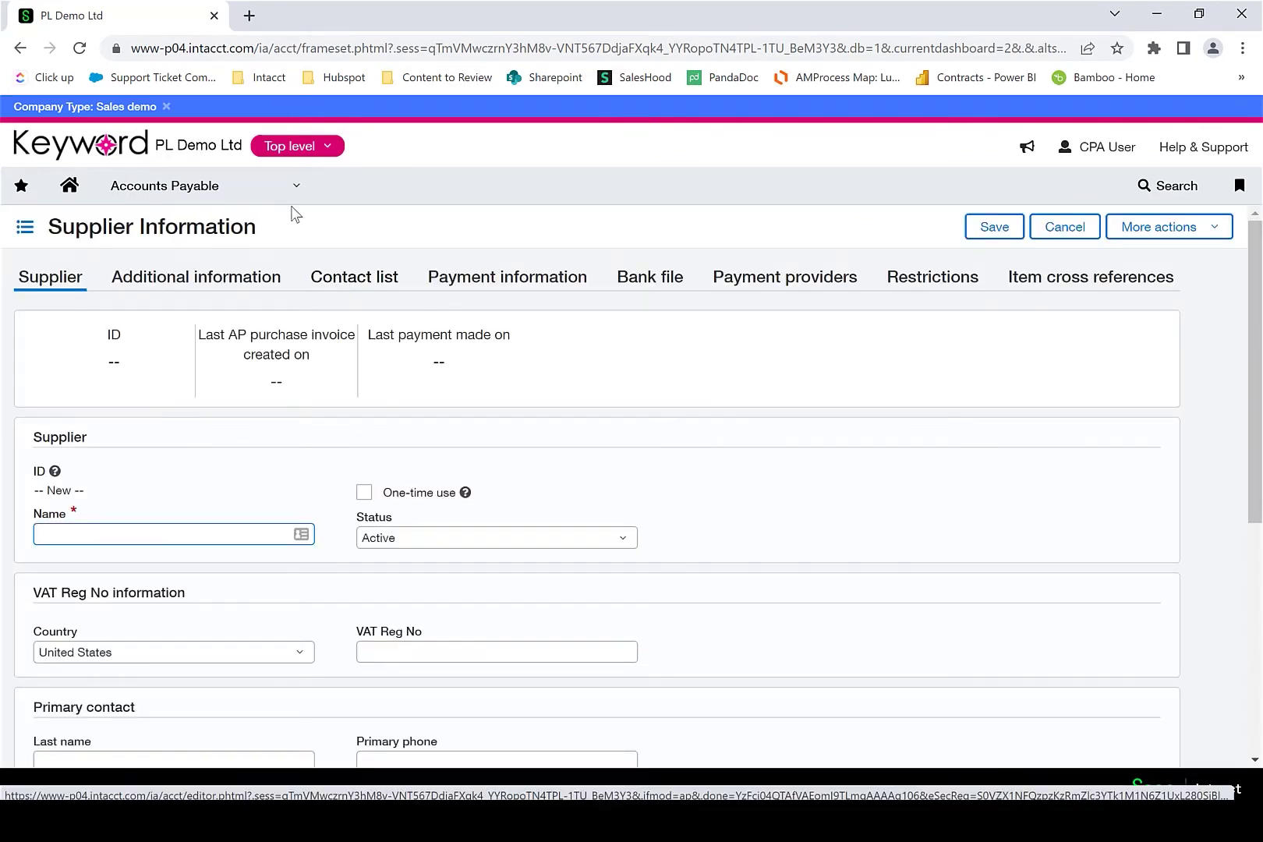
mouse_move(248, 197)
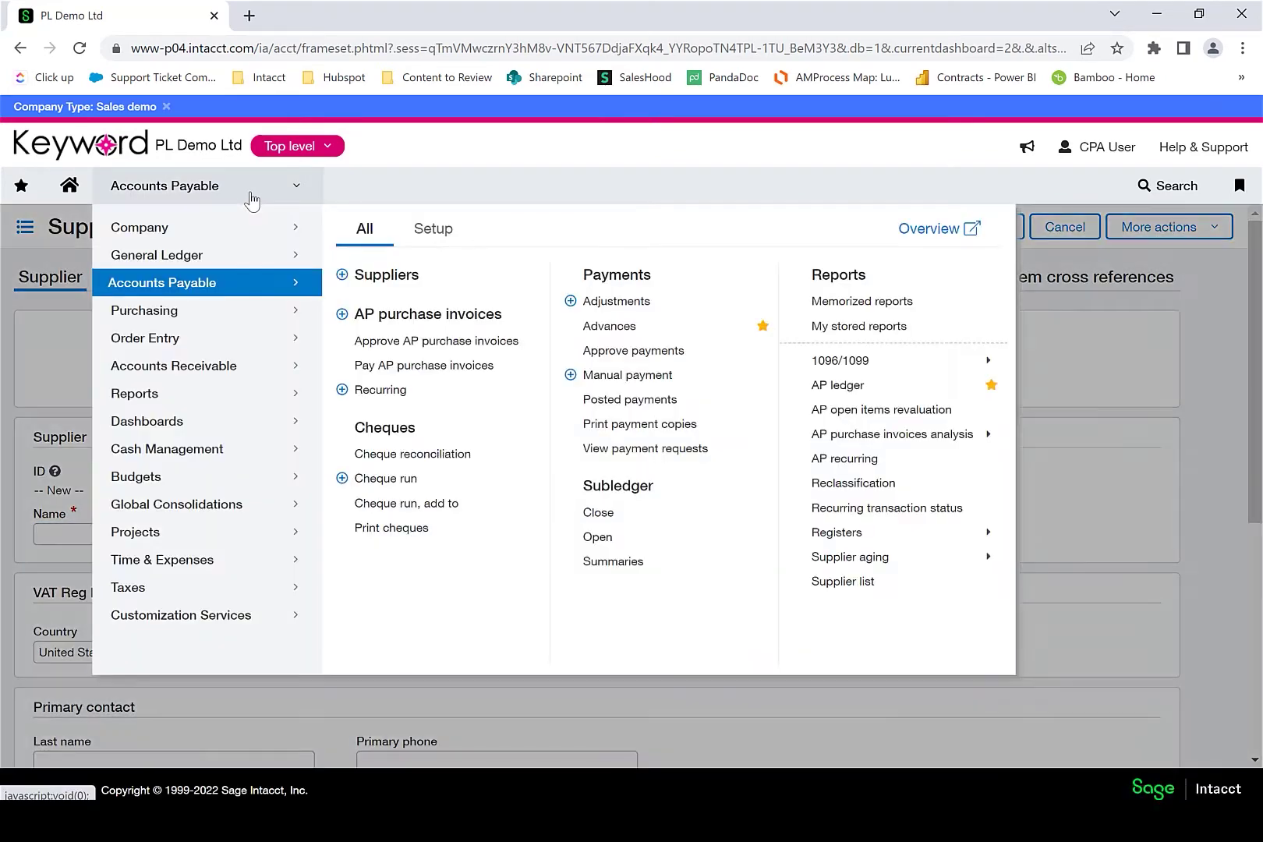
left_click(341, 320)
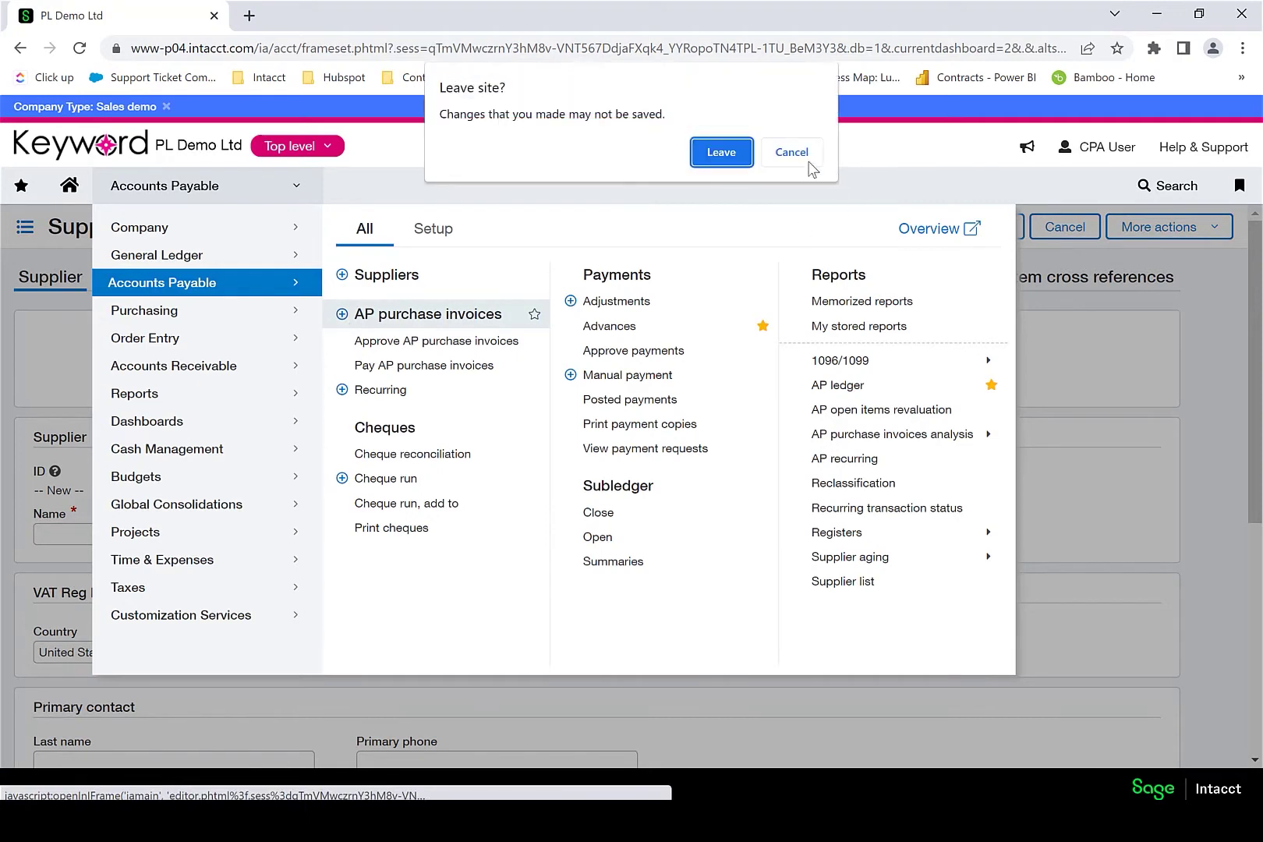
left_click(724, 161)
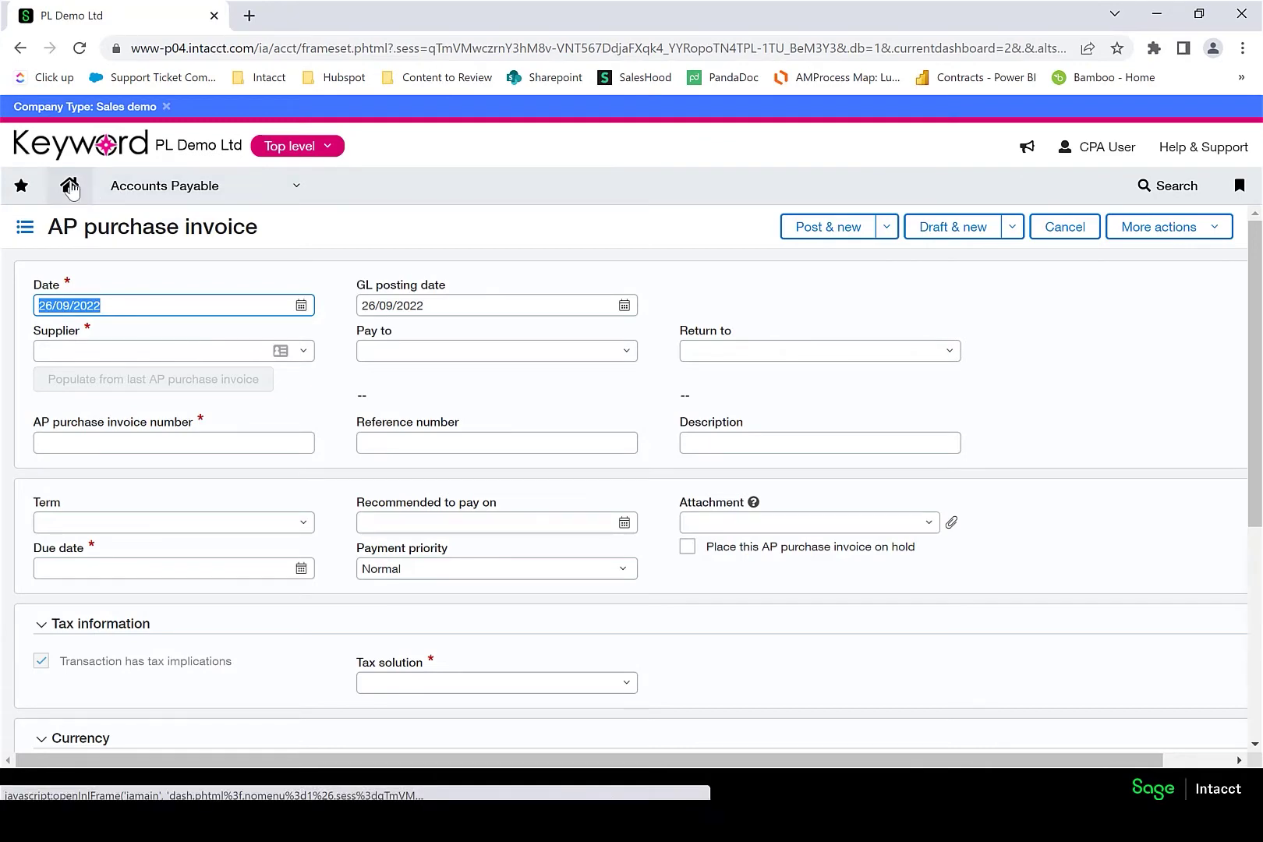
left_click(131, 191)
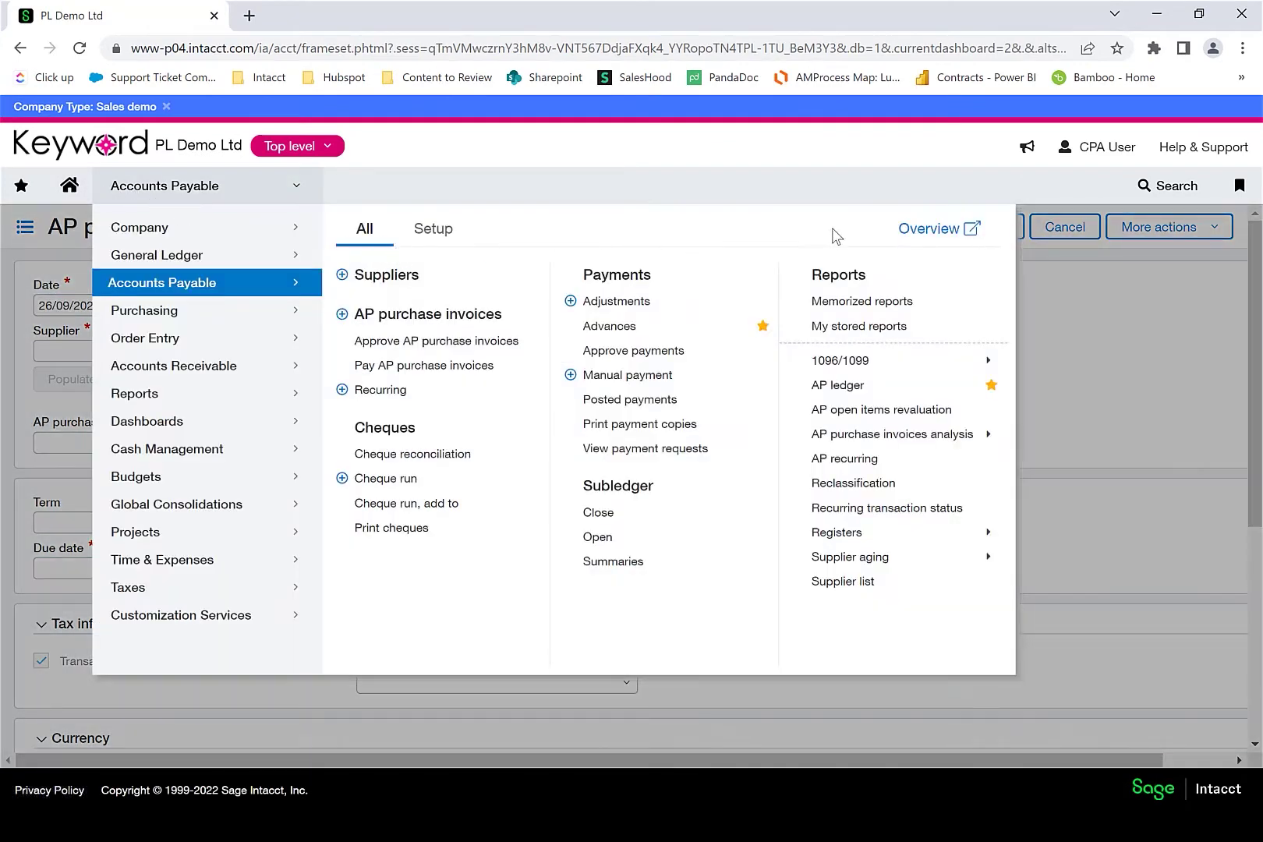
Leave the unsaved invoice for the Accounts Payable overview and open invoices awaiting approval
left_click(951, 230)
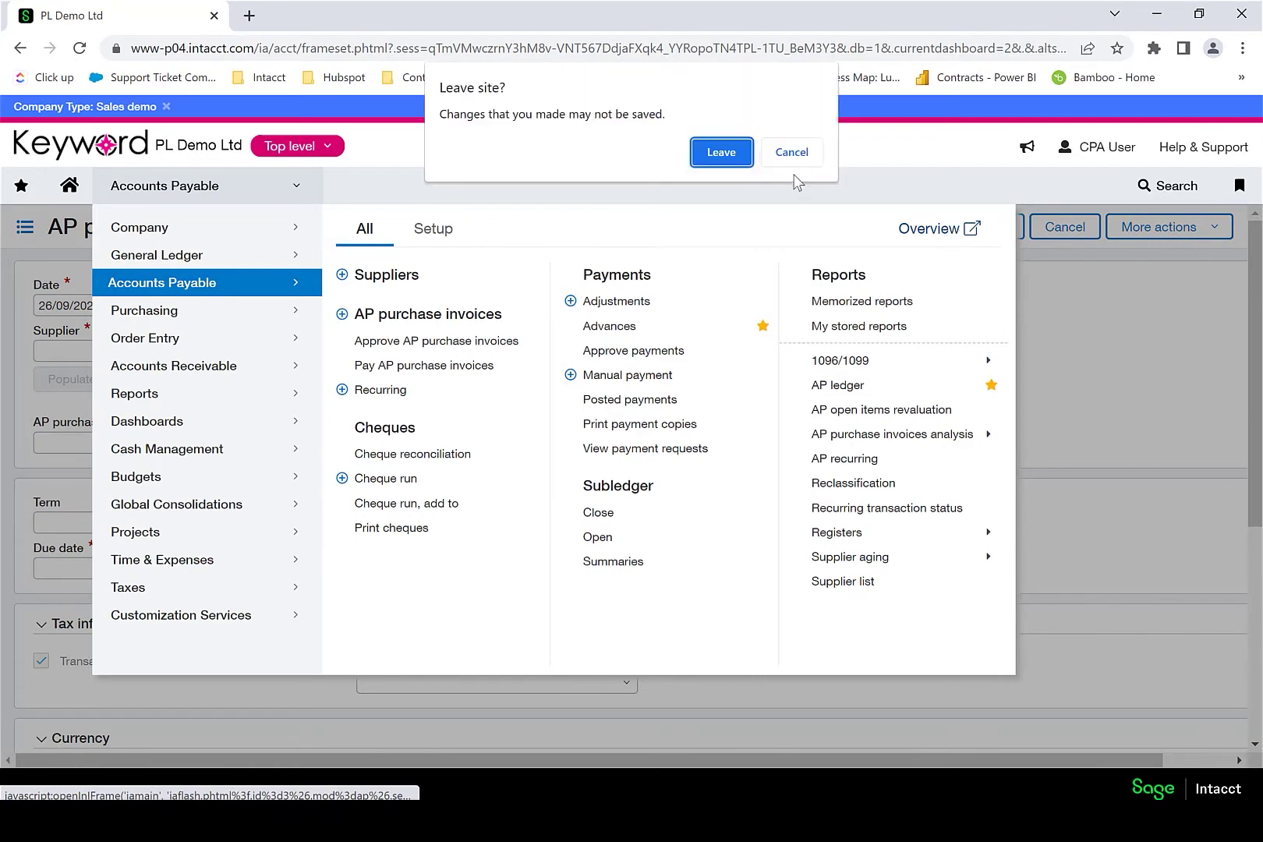
left_click(724, 154)
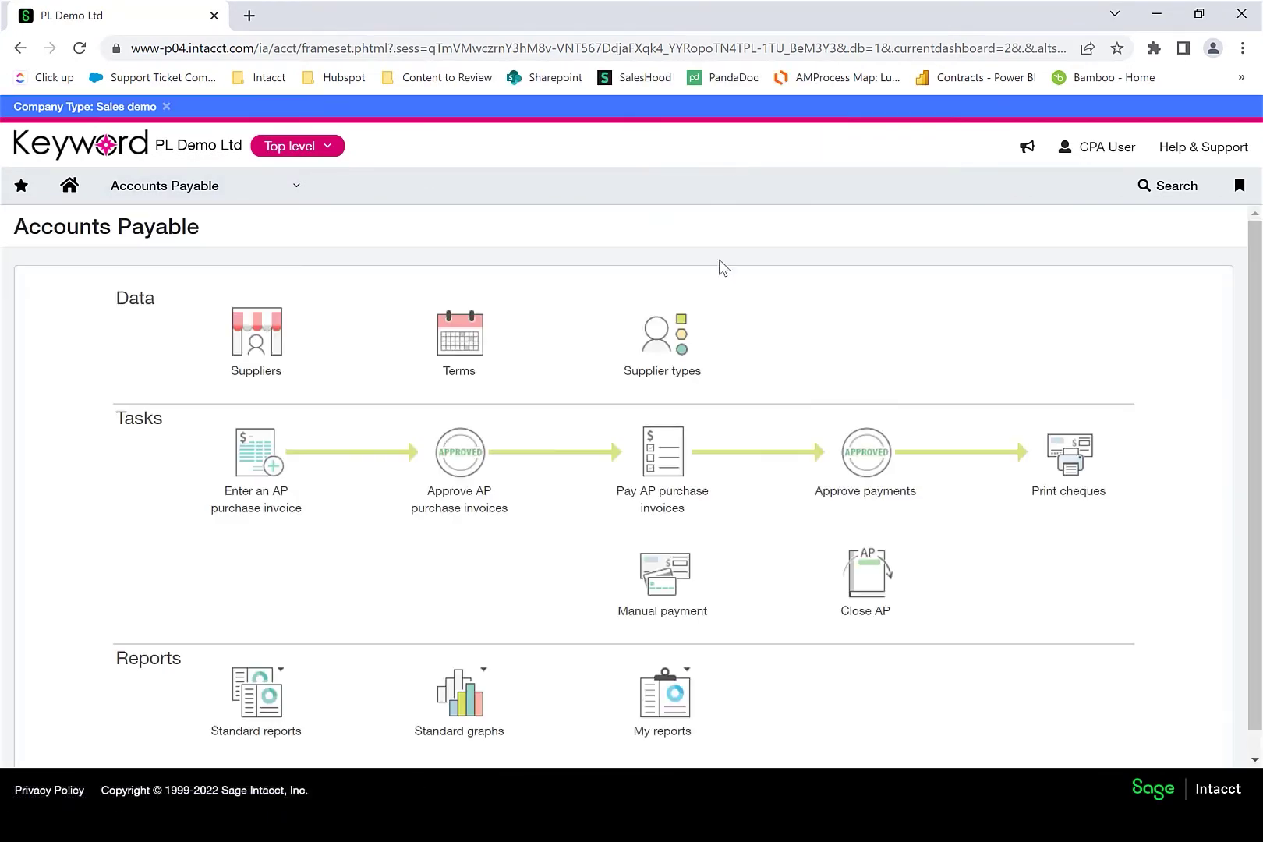
scroll(770, 388, "down", 1)
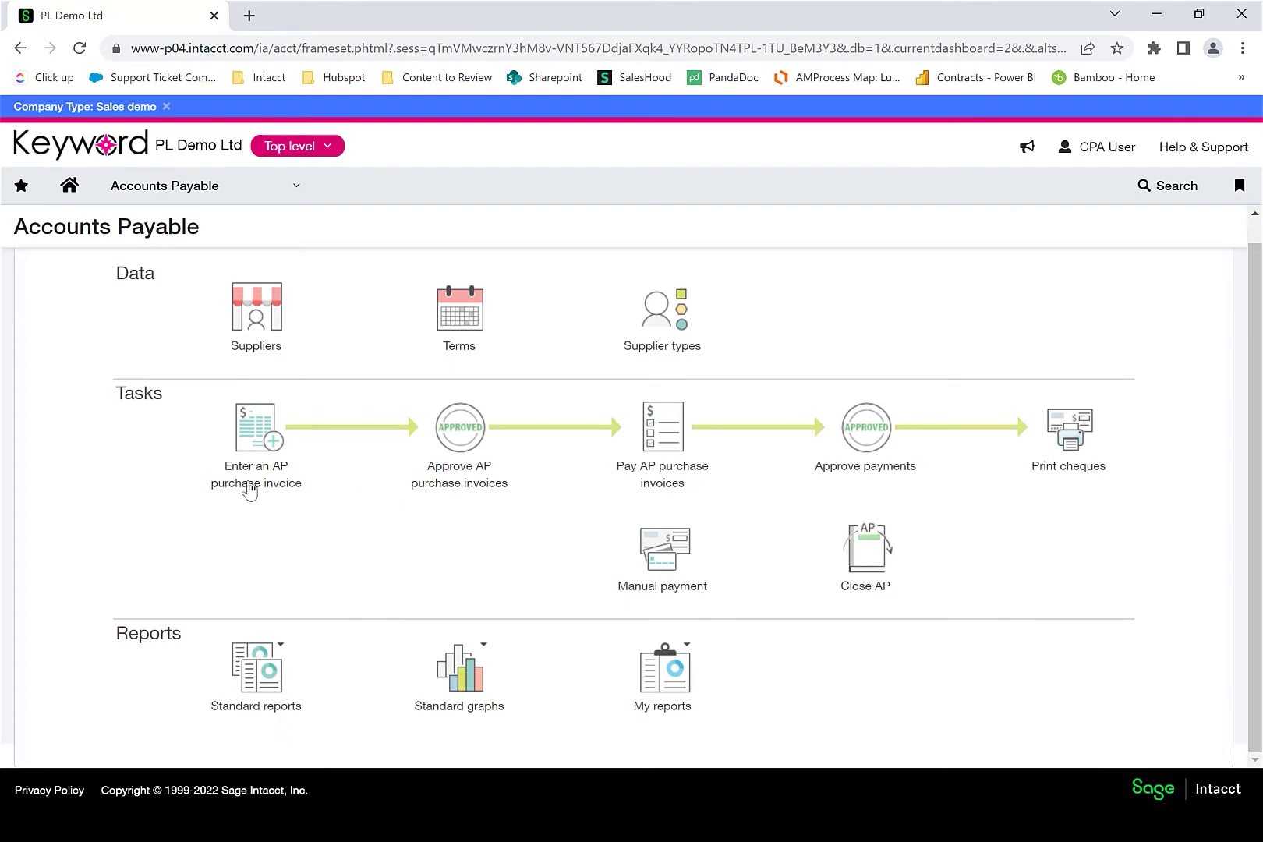
left_click(481, 473)
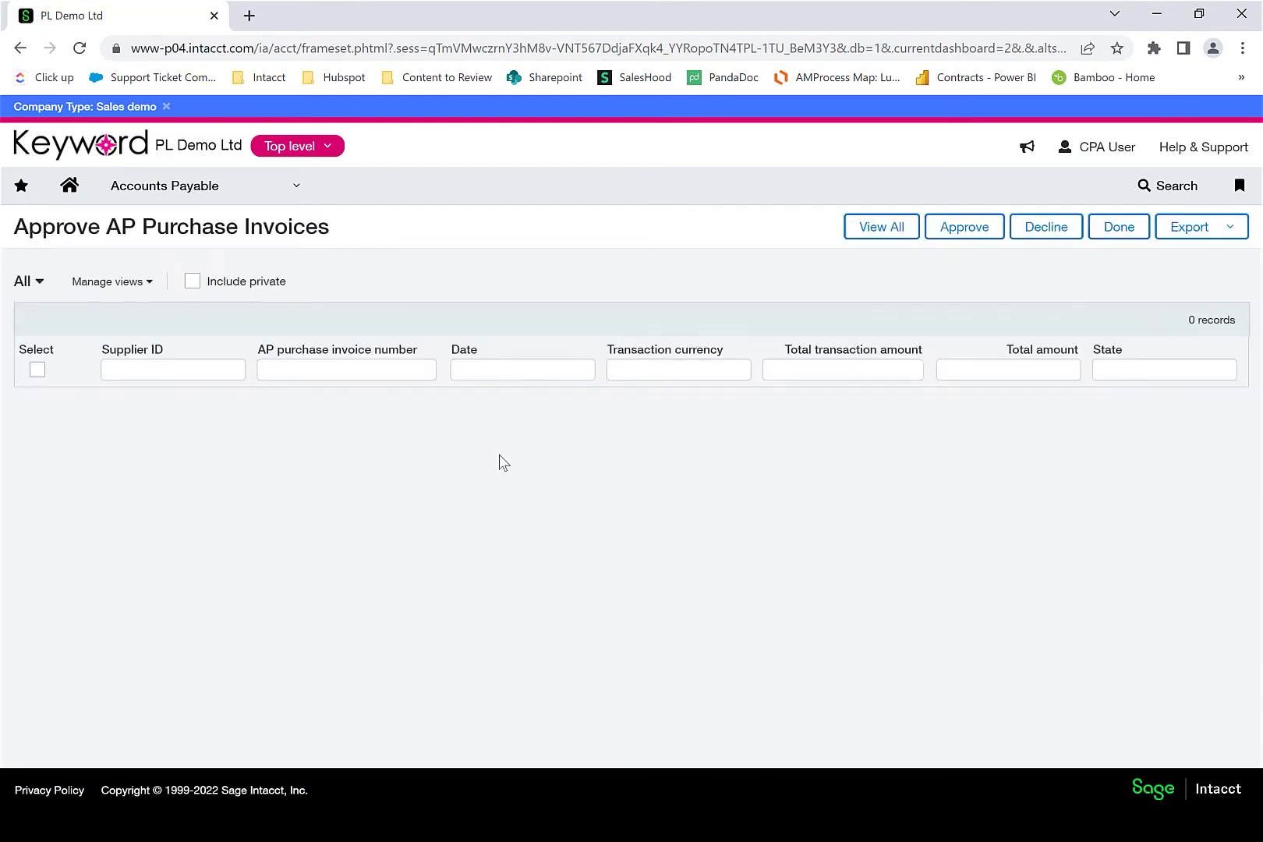
Open Accounts Payable Setup > Configuration and scroll from thresholds down to screen settings
left_click(237, 200)
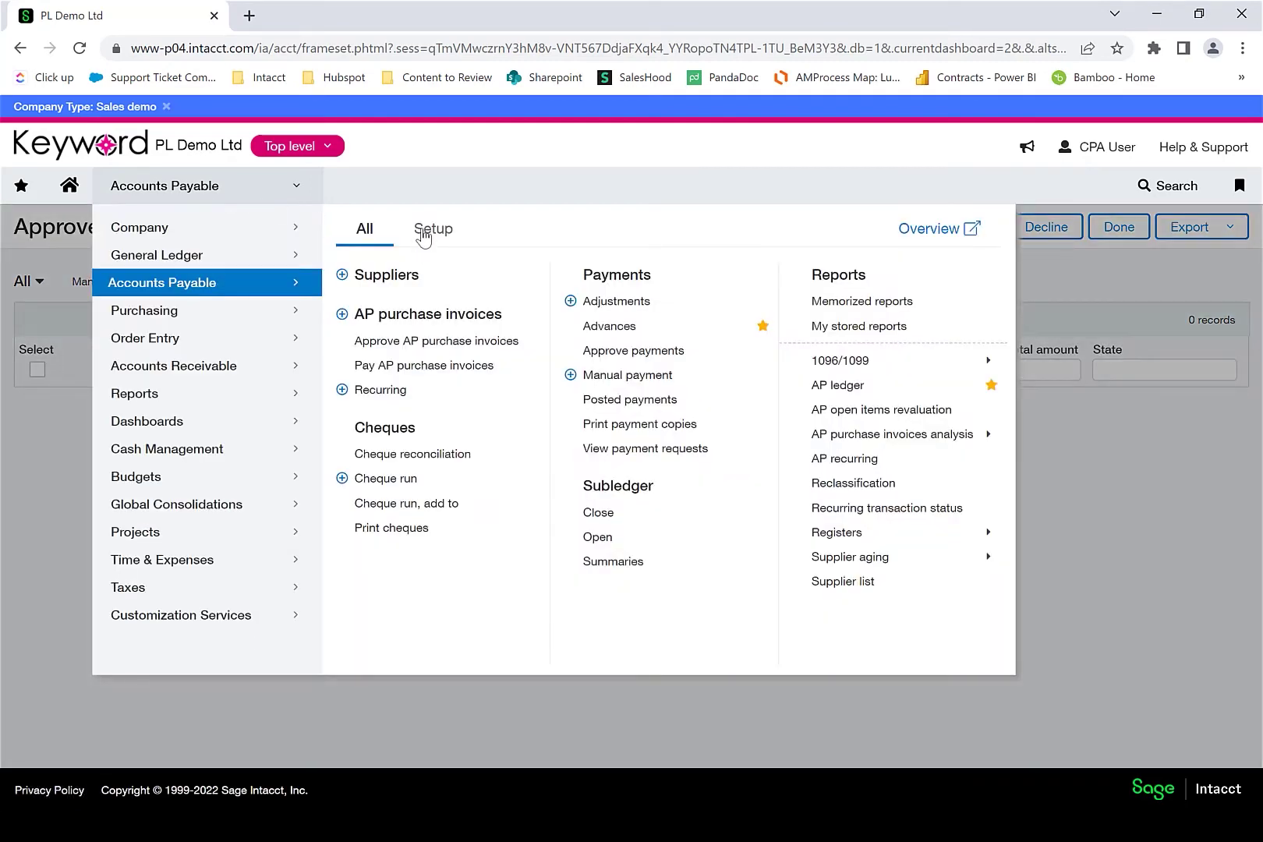
left_click(428, 232)
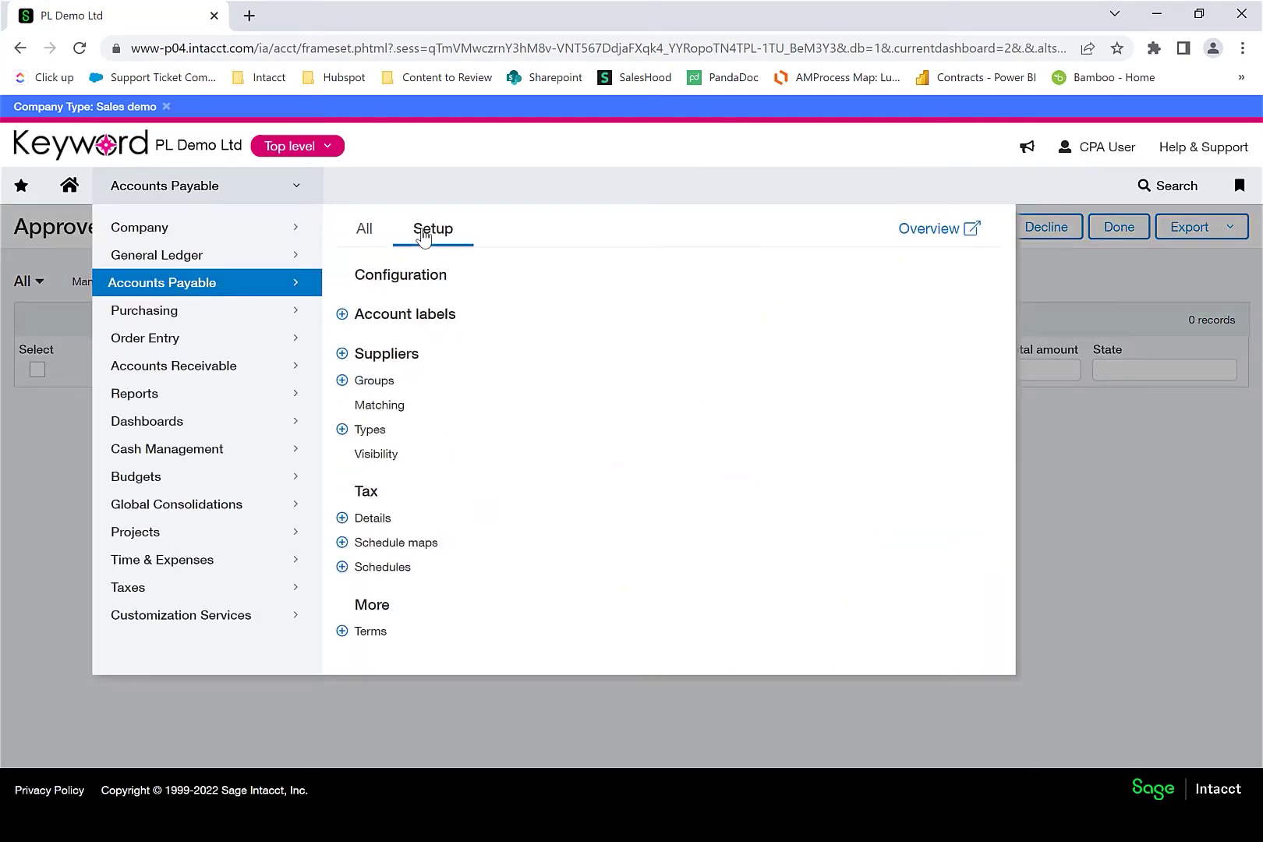
left_click(414, 287)
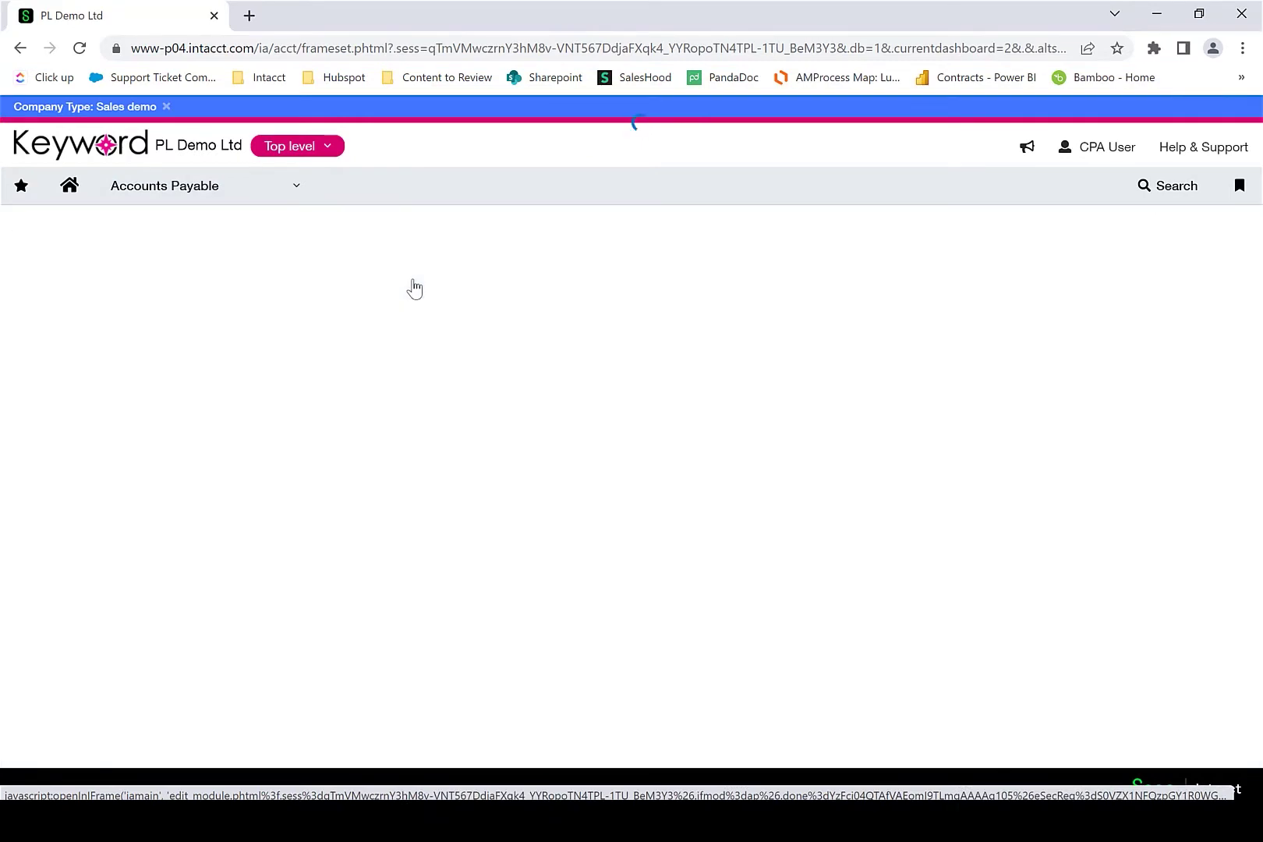
scroll(415, 286, "down", 3)
scroll(419, 288, "down", 12)
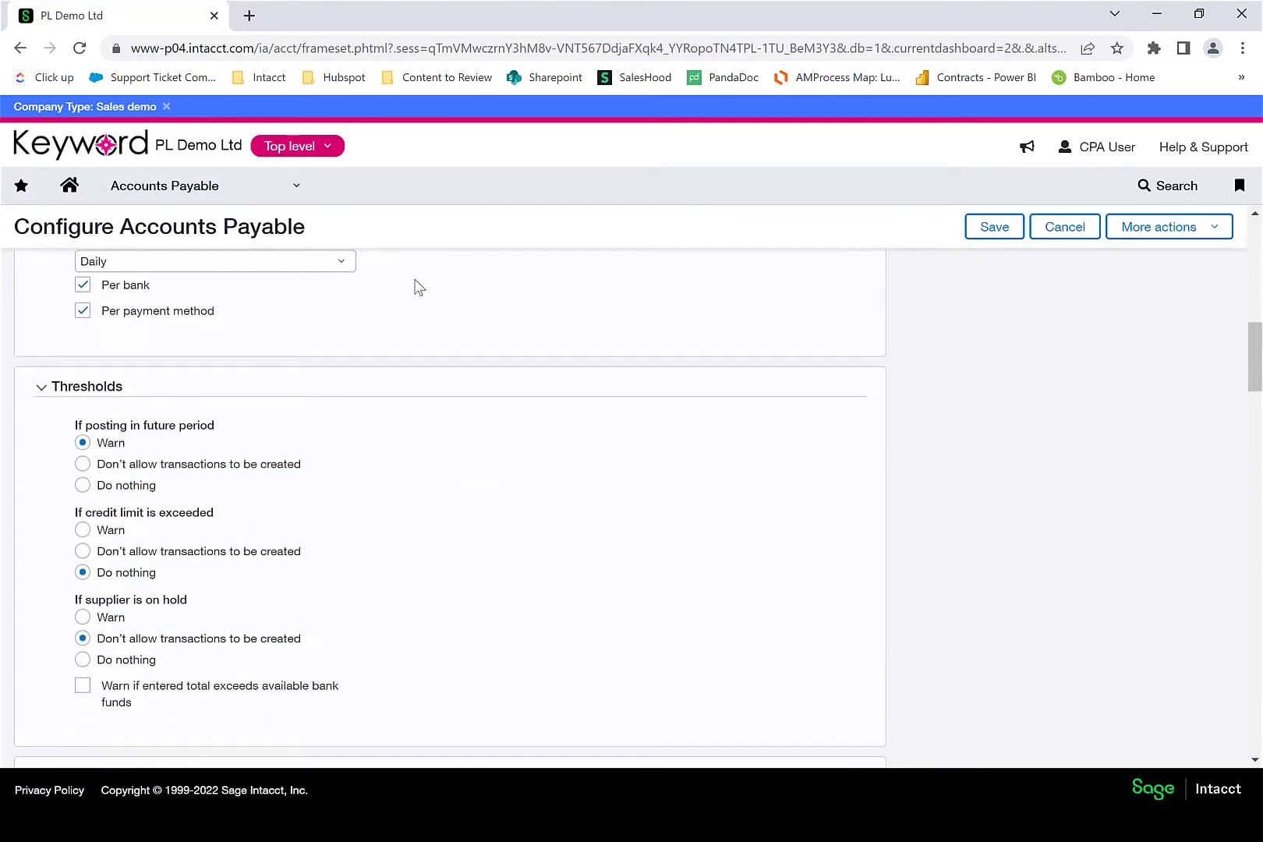
scroll(419, 288, "down", 6)
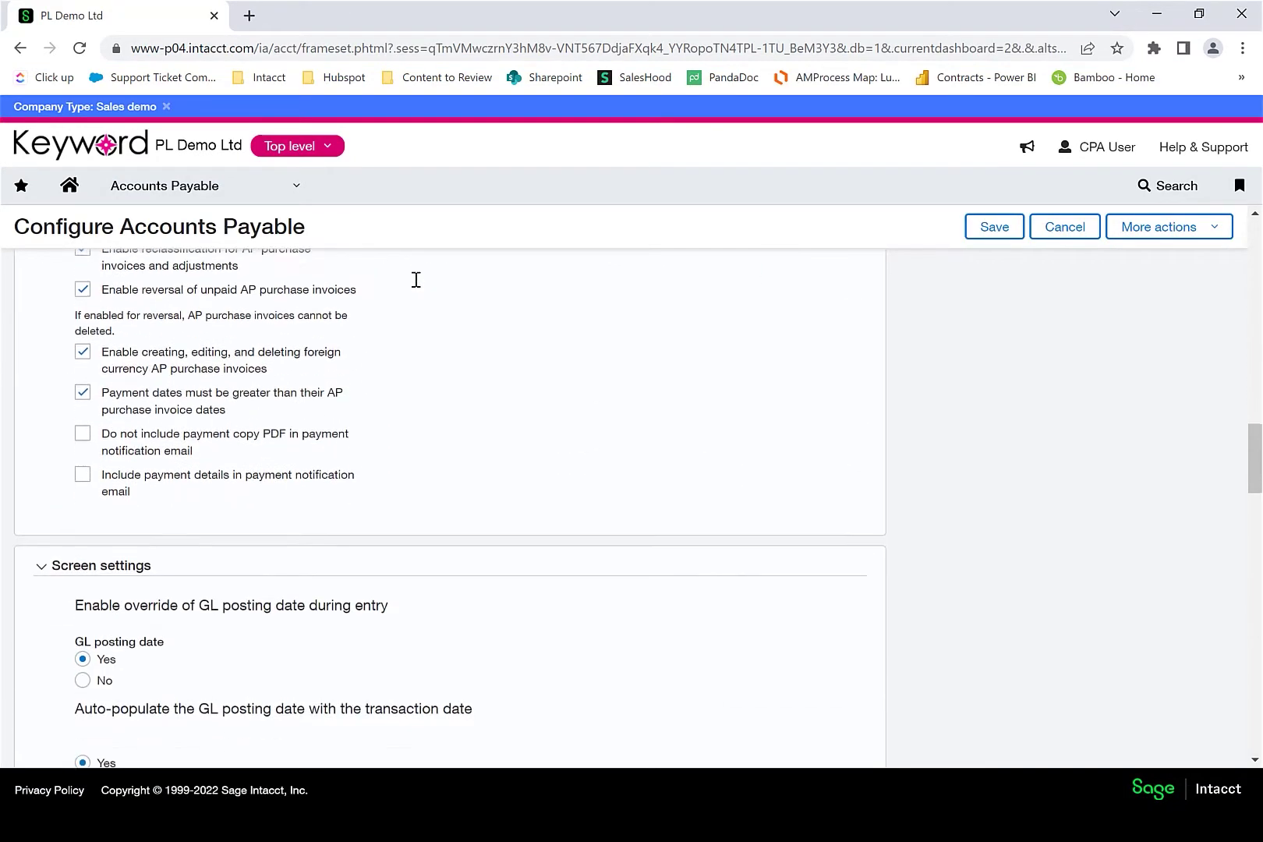
left_click(212, 191)
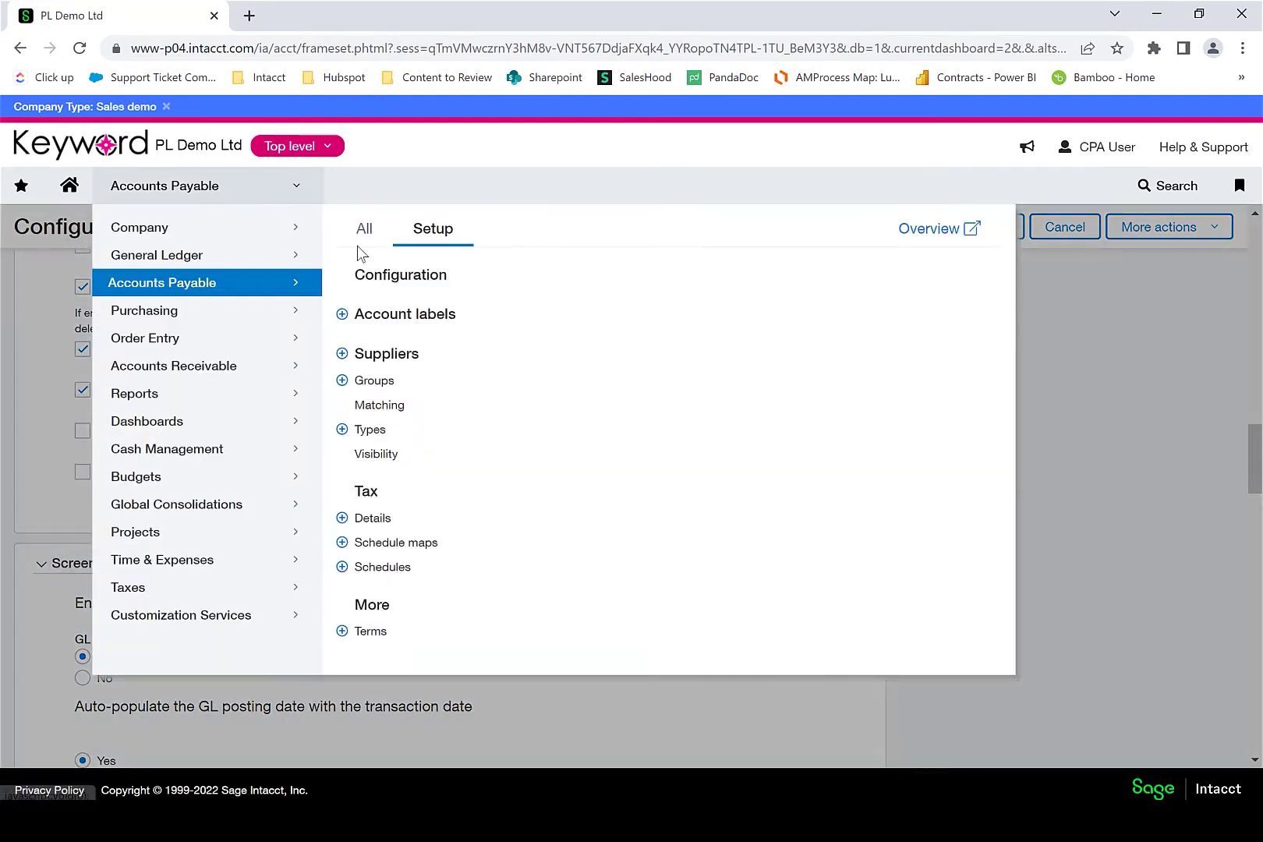
left_click(360, 234)
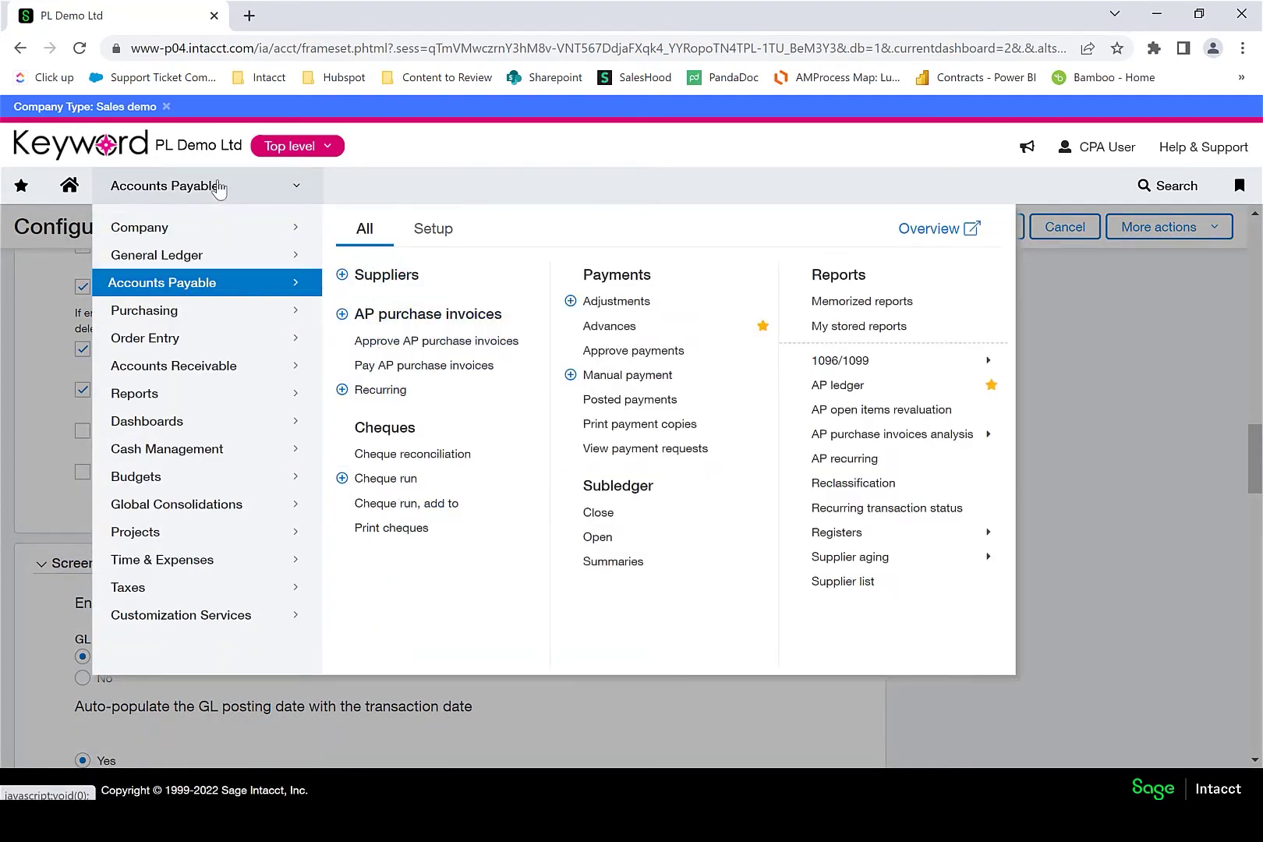
Open the UK - Ireland and 700--US- South entities in new tabs and leave configuration for Home
left_click(322, 146)
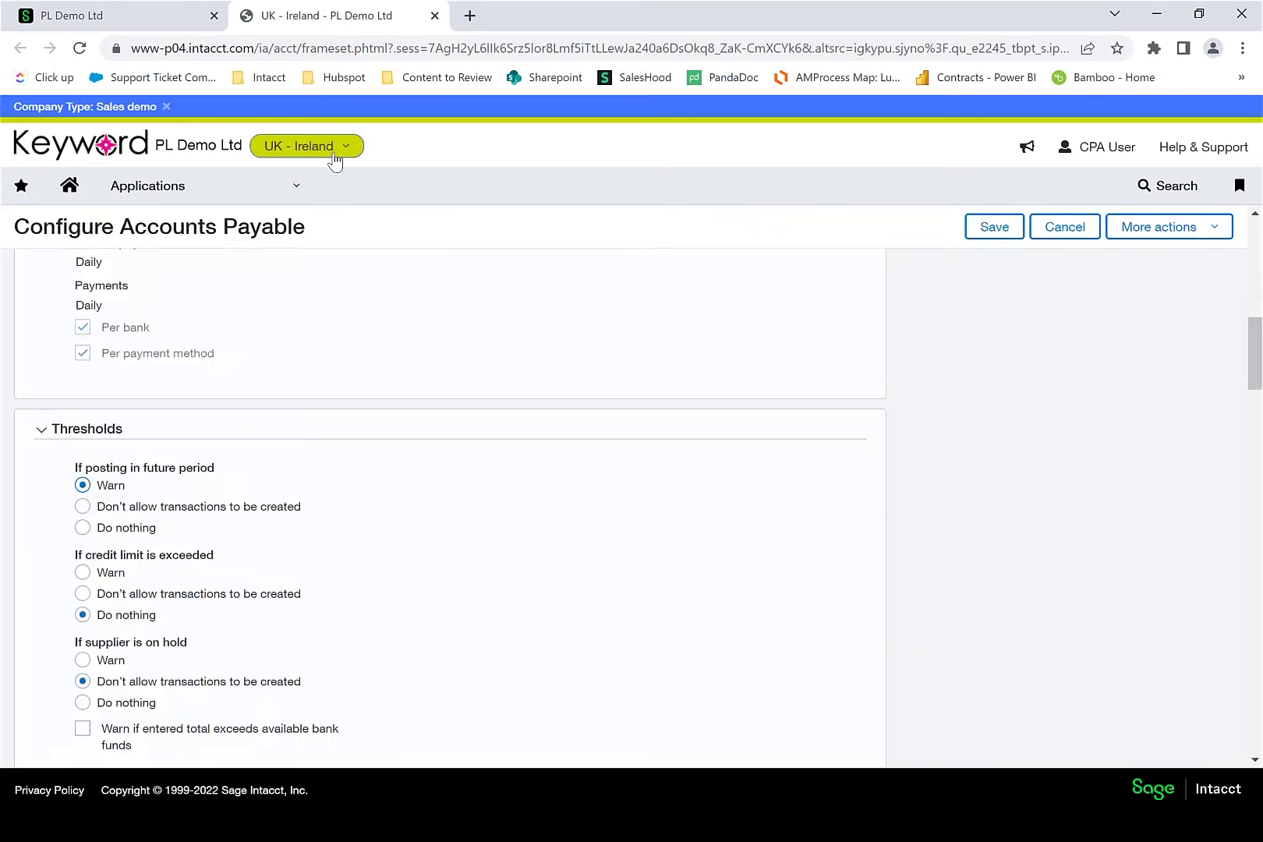
left_click(333, 154)
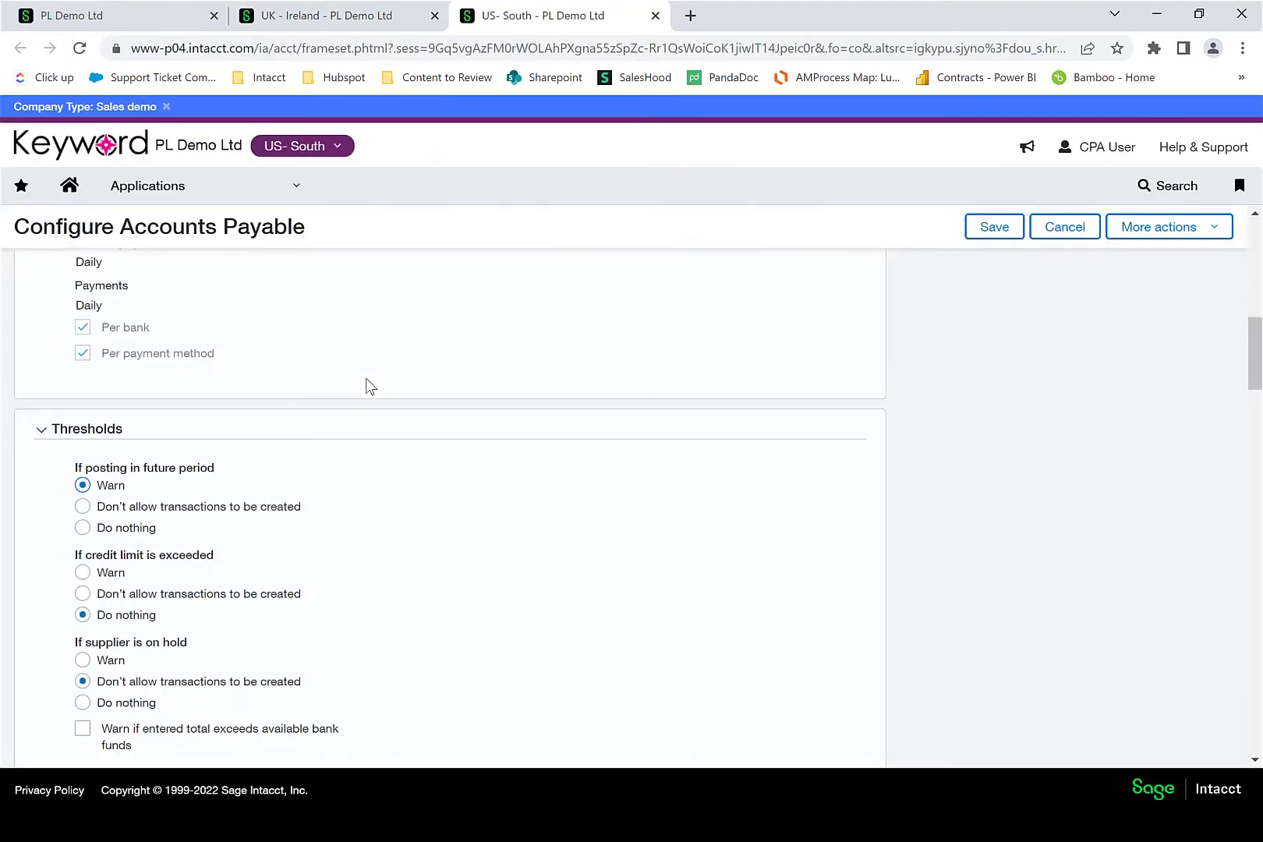
left_click(70, 204)
left_click(699, 158)
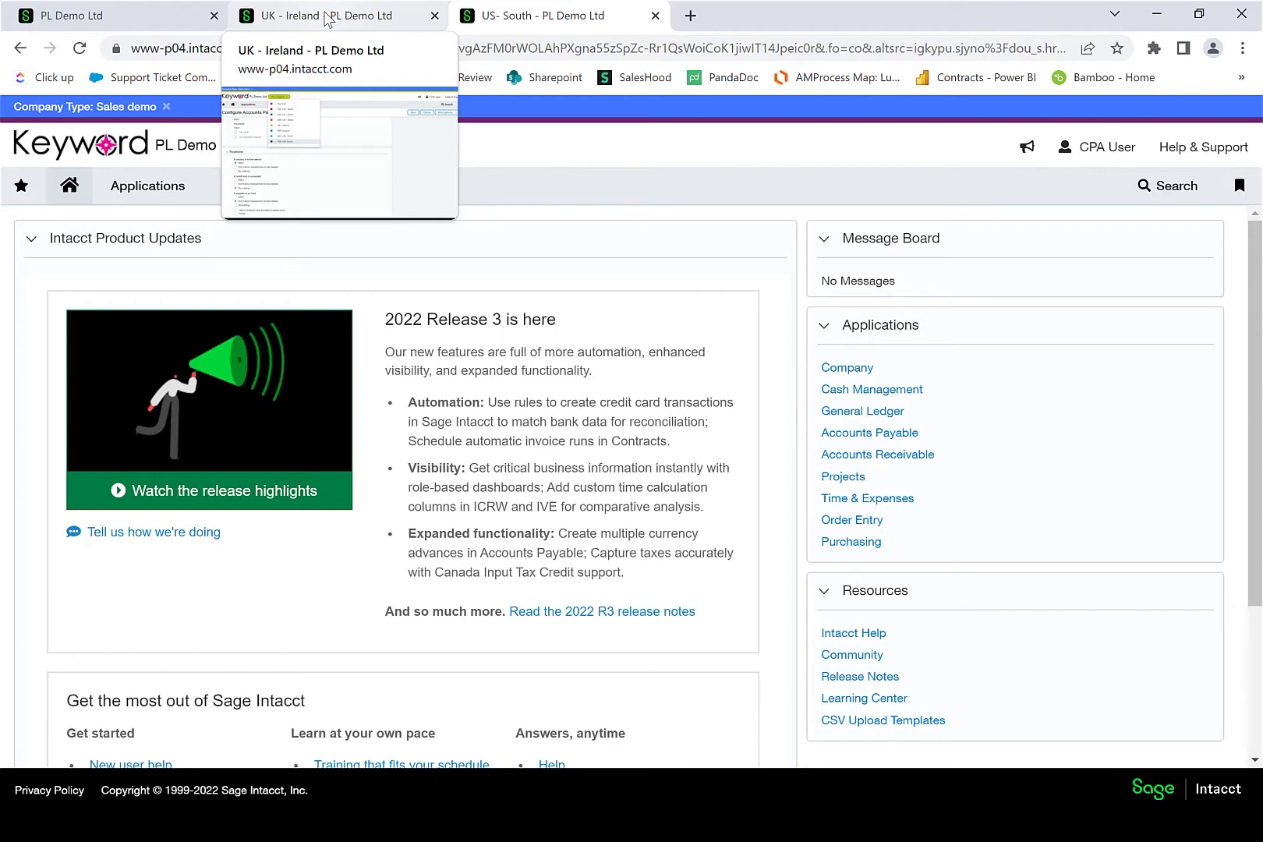
In the UK - Ireland tab, return to the home dashboard and open the entity colour choices
left_click(327, 18)
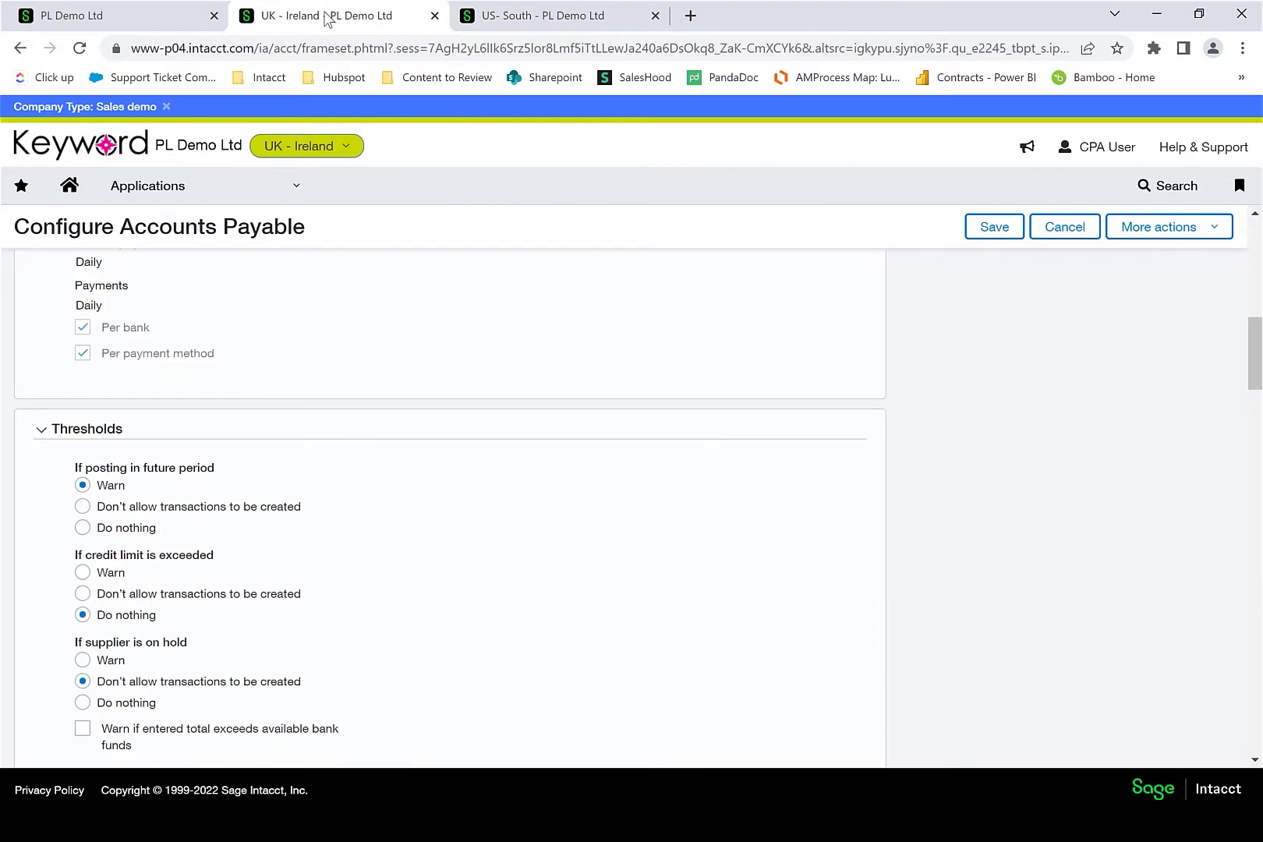
left_click(80, 192)
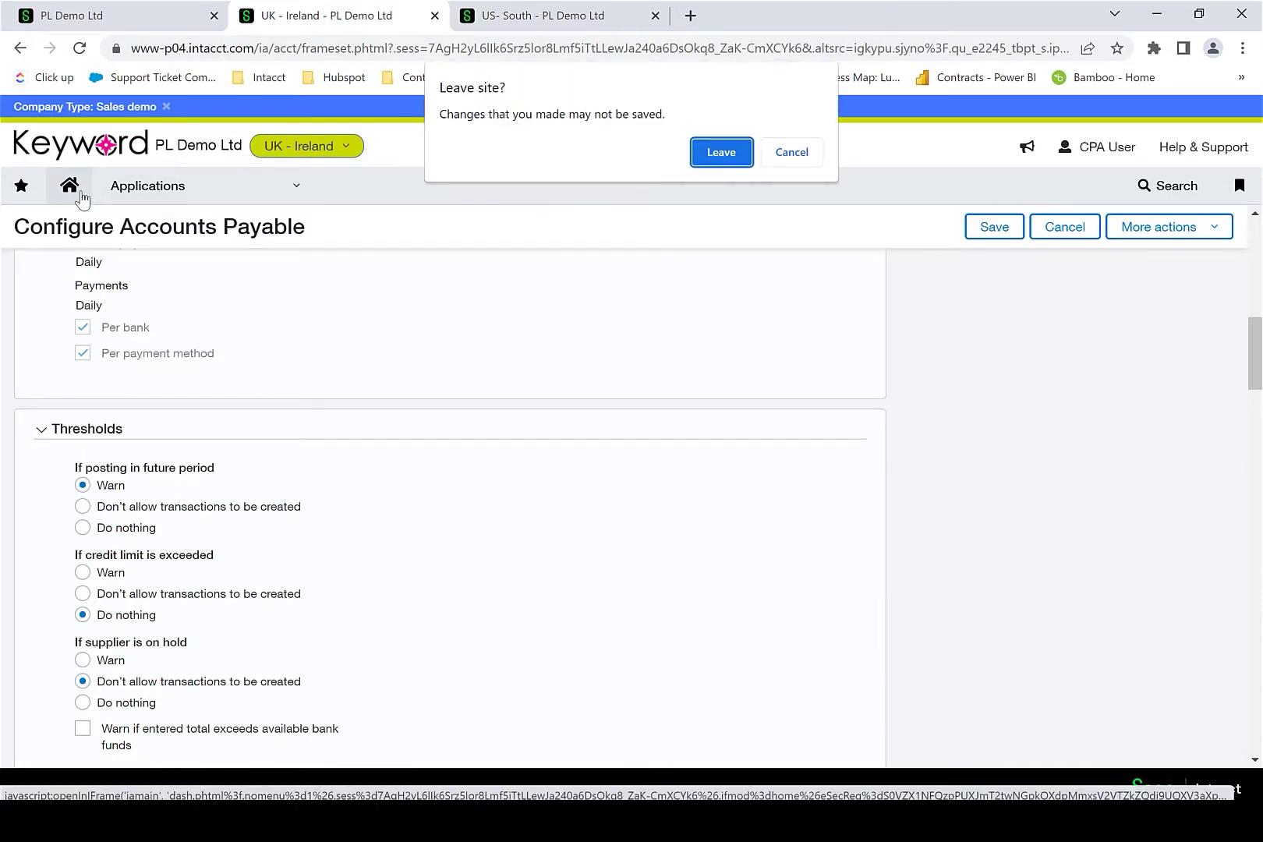
key("Return")
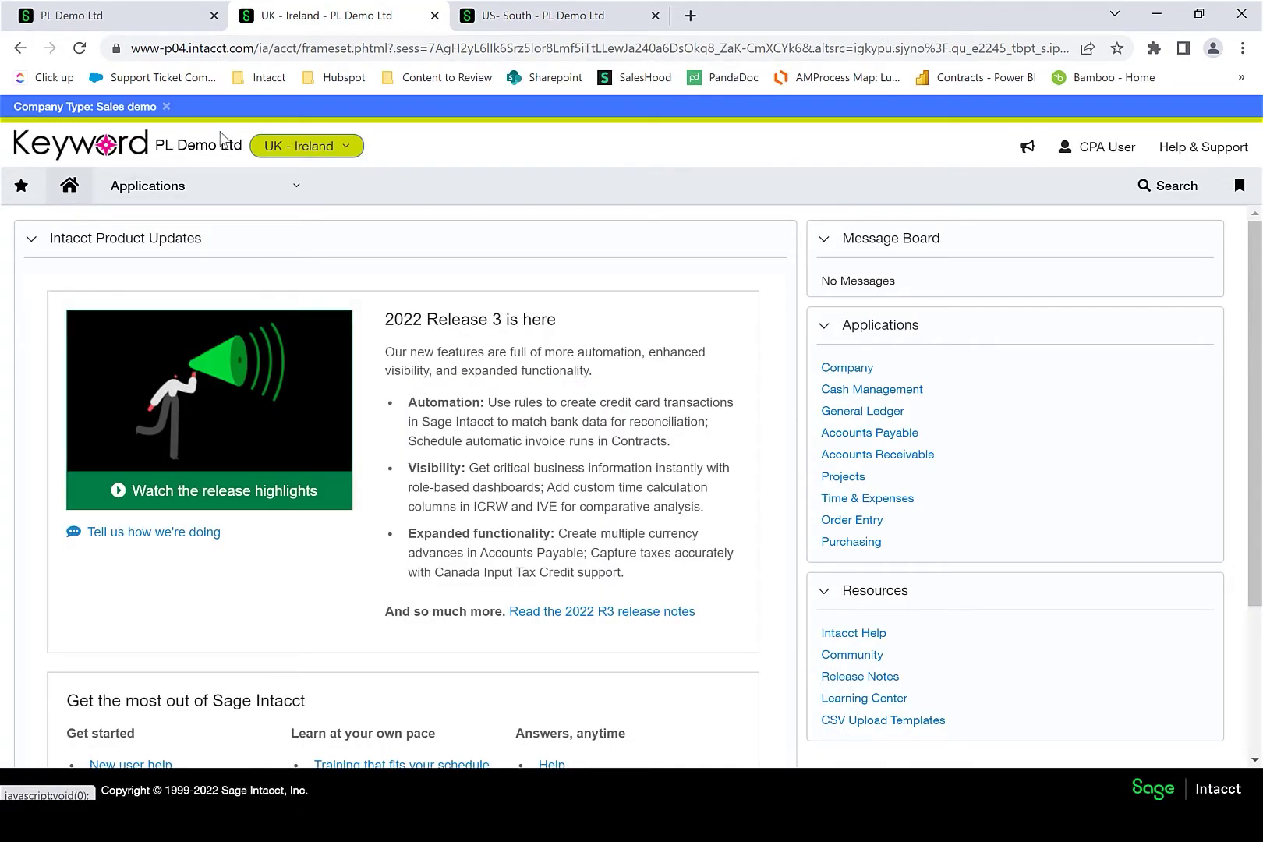
left_click(328, 146)
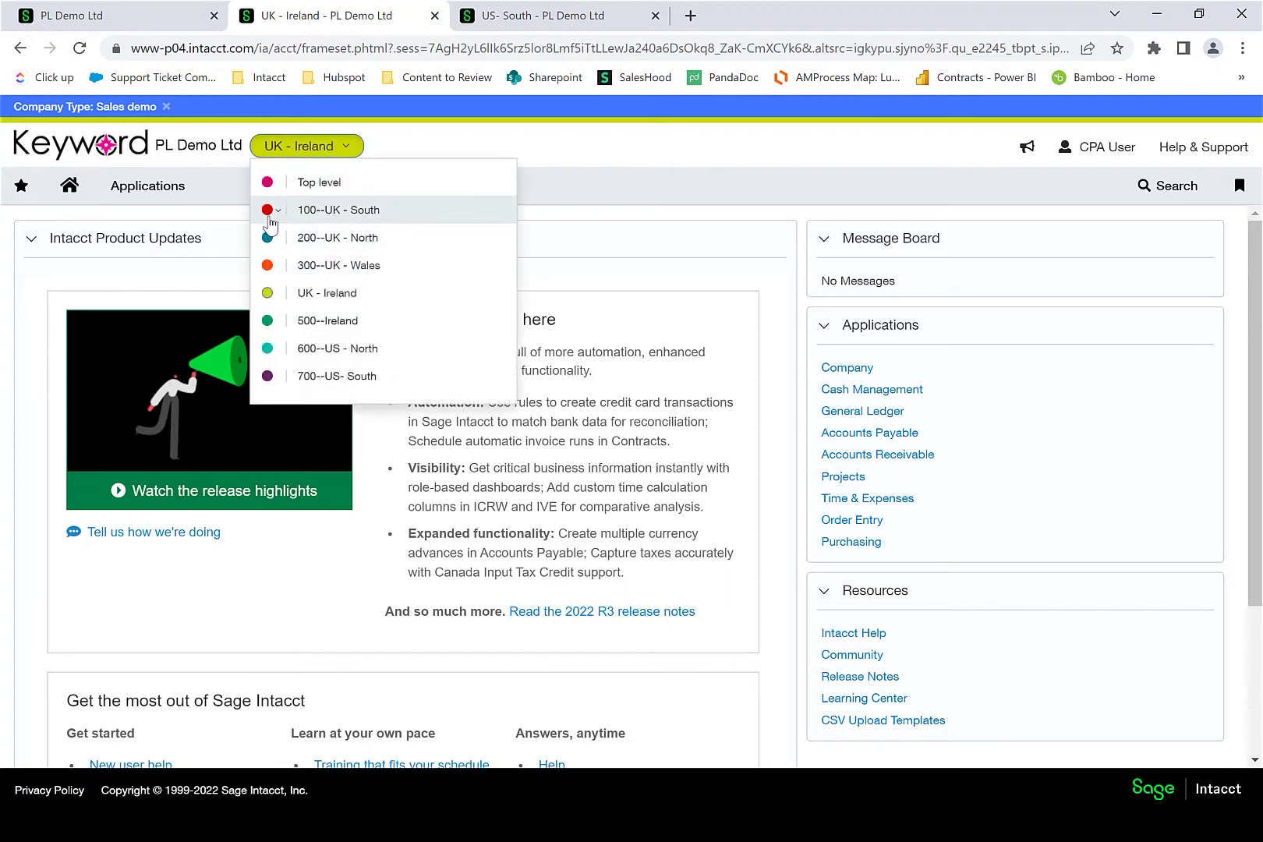
left_click(273, 210)
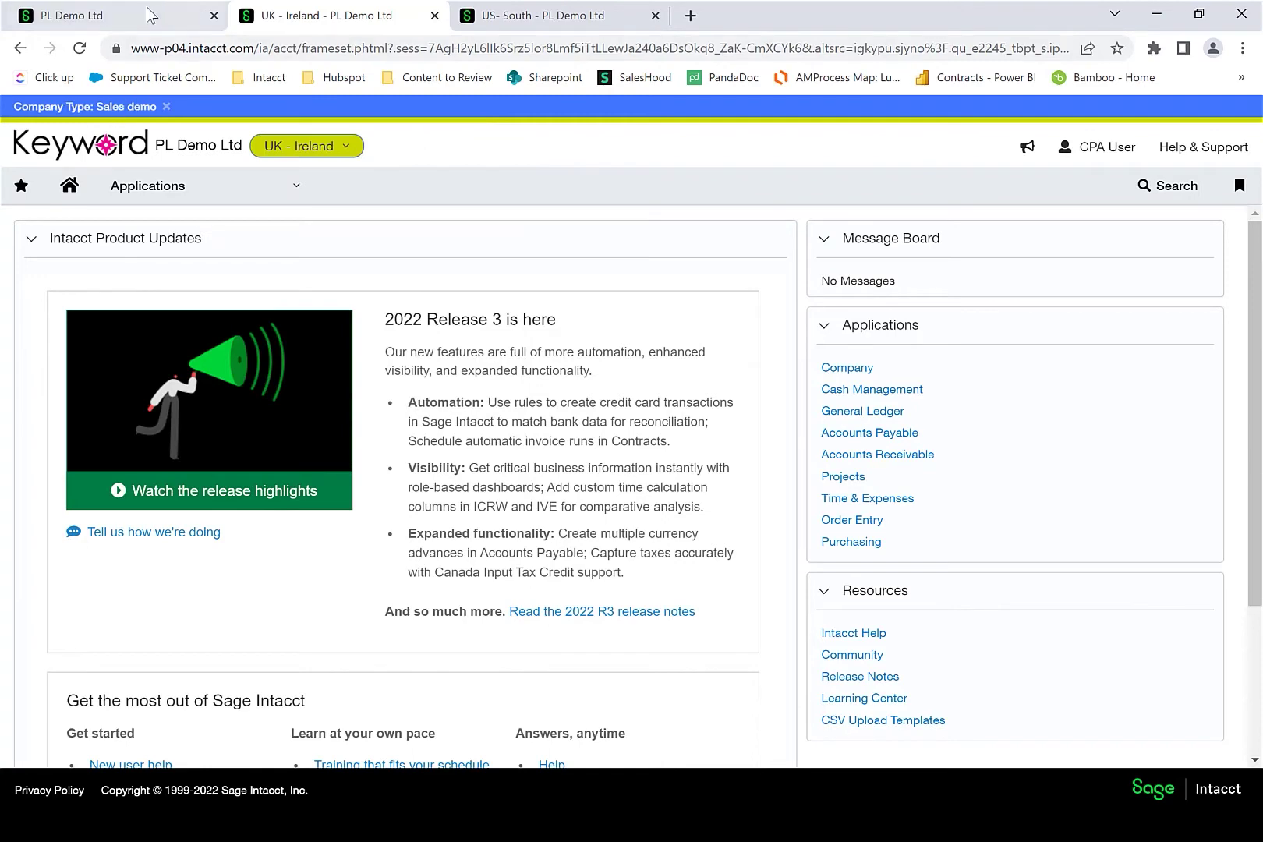
In the PL Demo Ltd tab, view the announcements feed, then choose My preferences under CPA User
left_click(102, 21)
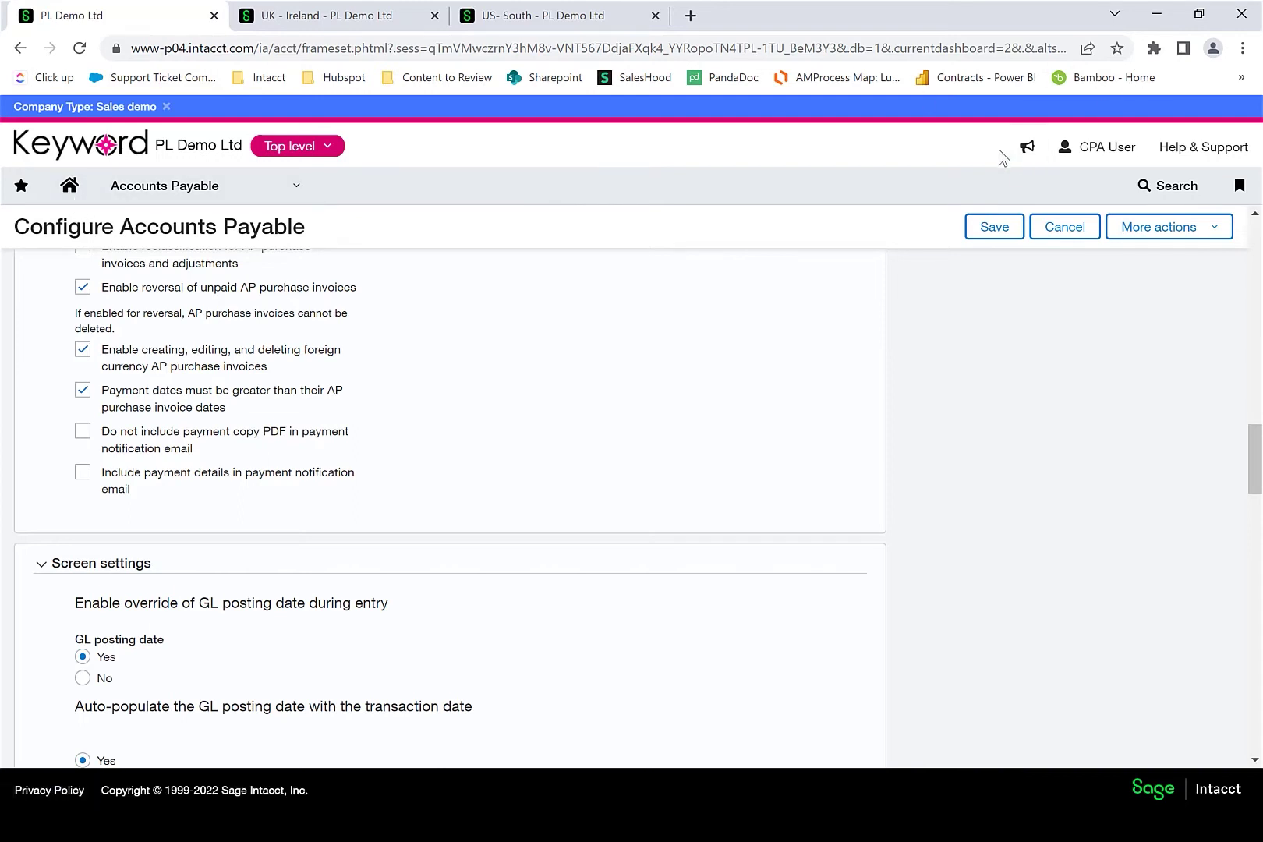
left_click(1027, 149)
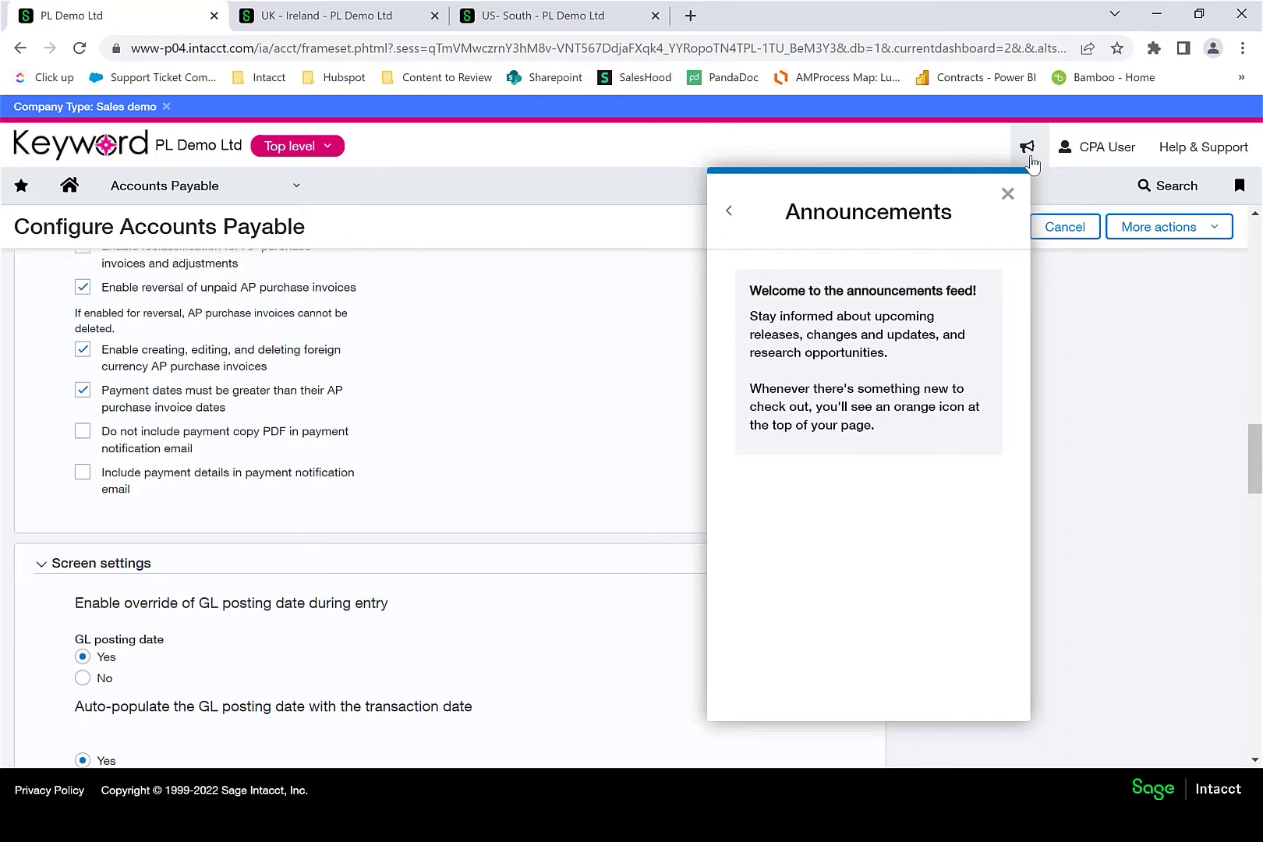
left_click(1089, 159)
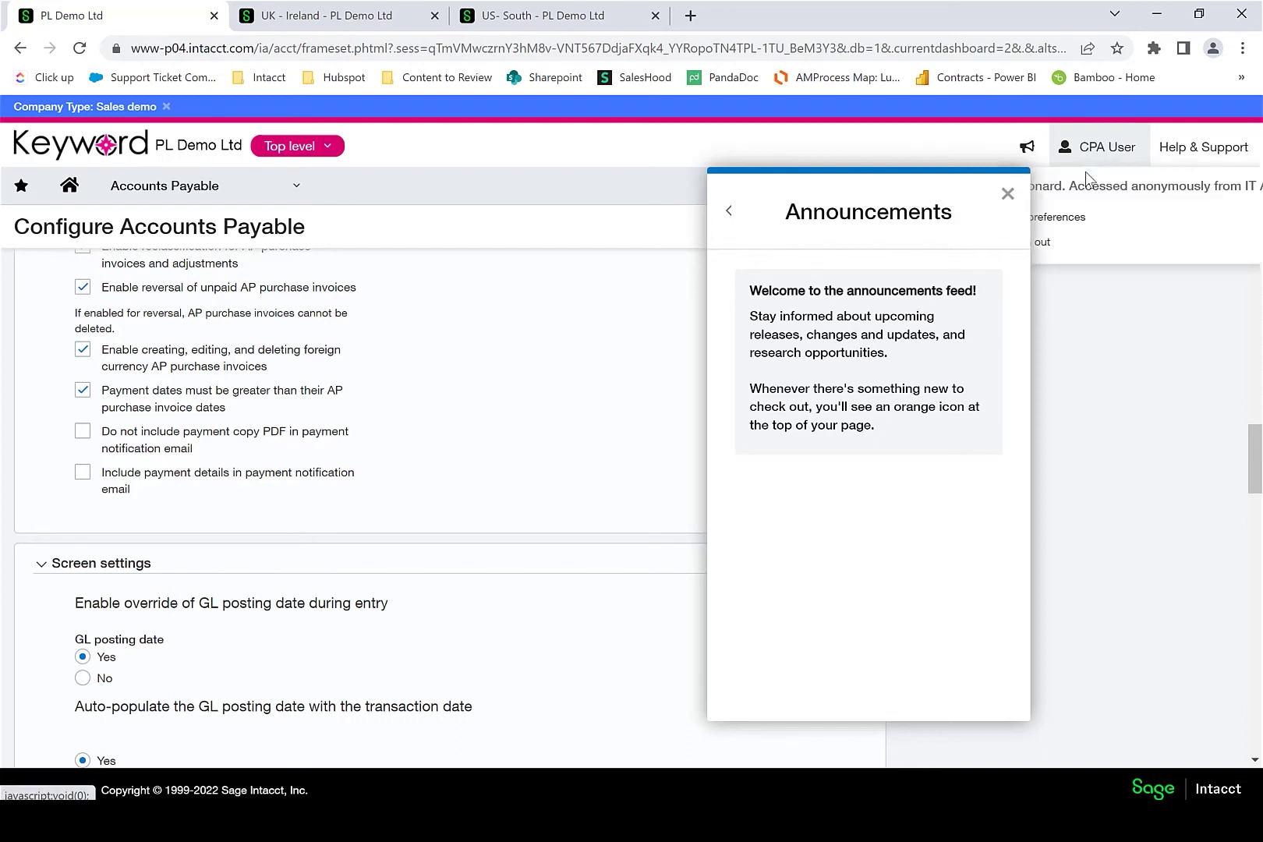
left_click(1008, 194)
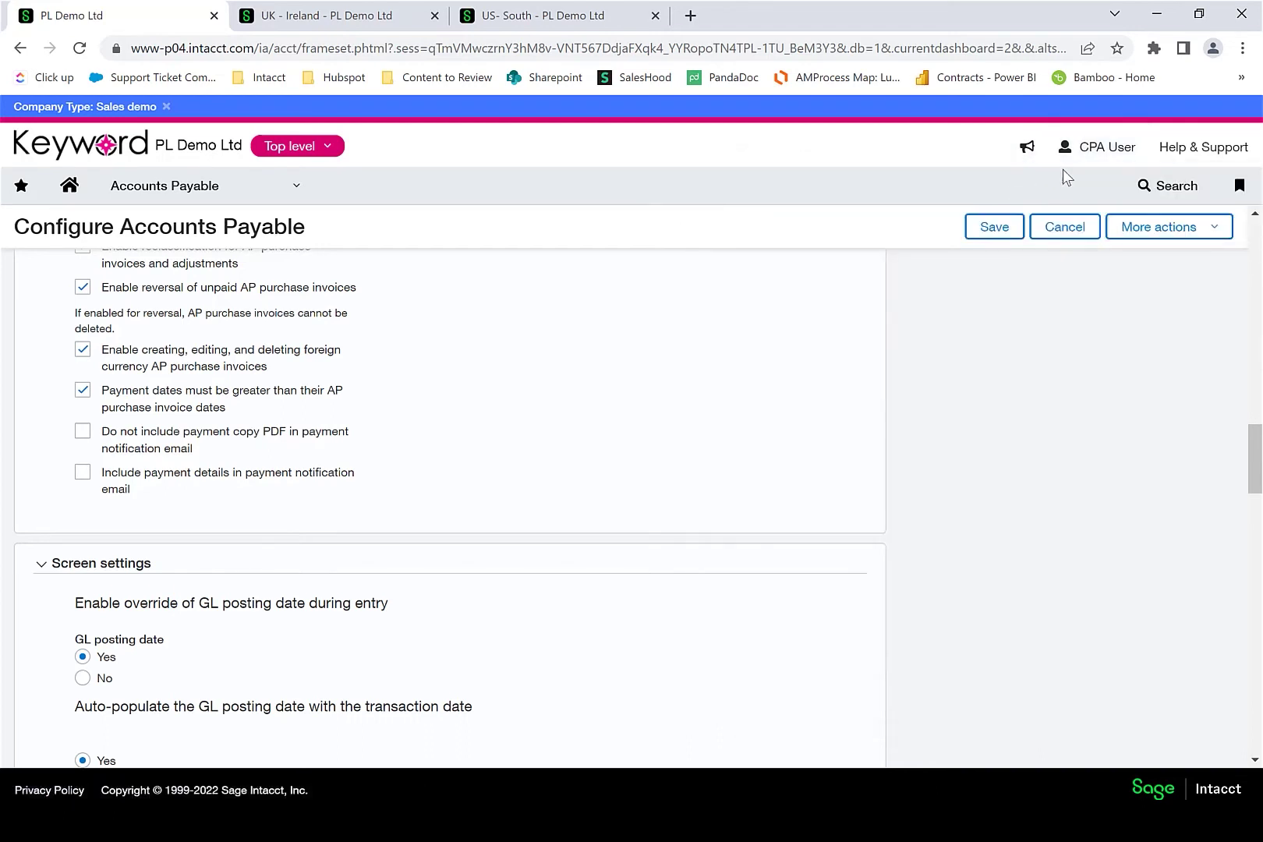
left_click(1108, 159)
left_click(1068, 222)
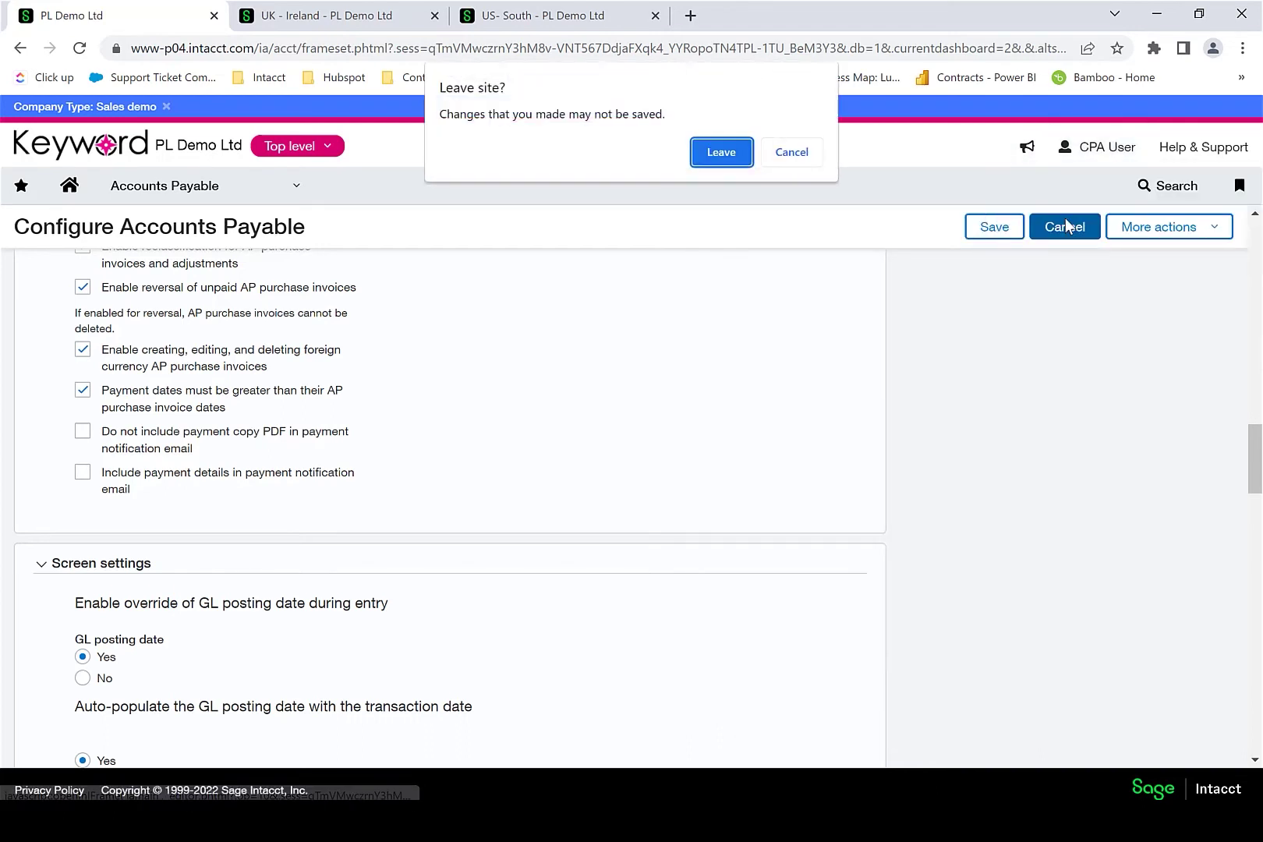
Load the Preferences page, scroll through its display settings, and bring up Help & Support
left_click(721, 152)
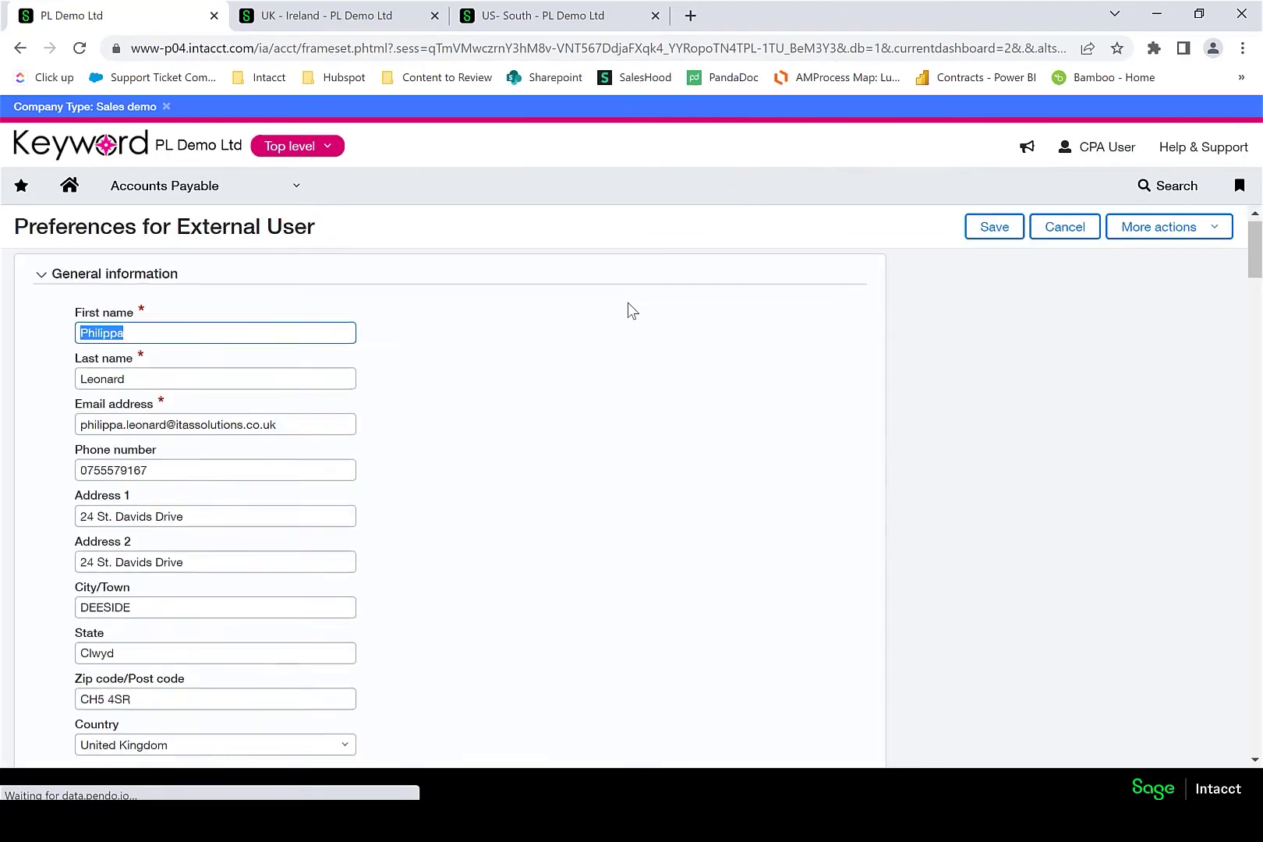
scroll(633, 317, "down", 20)
left_click(1204, 147)
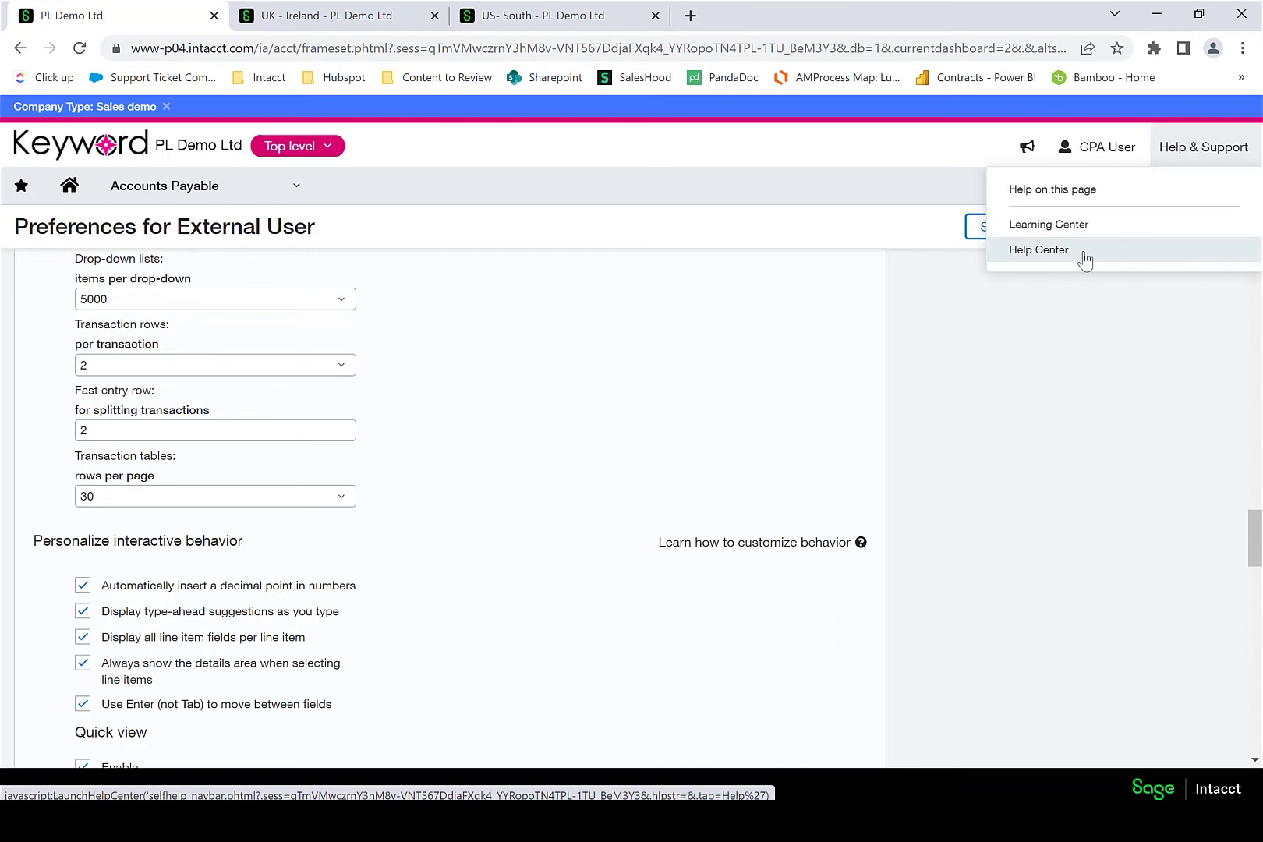
Read and close the preferences help, then go to the AP purchase invoices list
left_click(1087, 191)
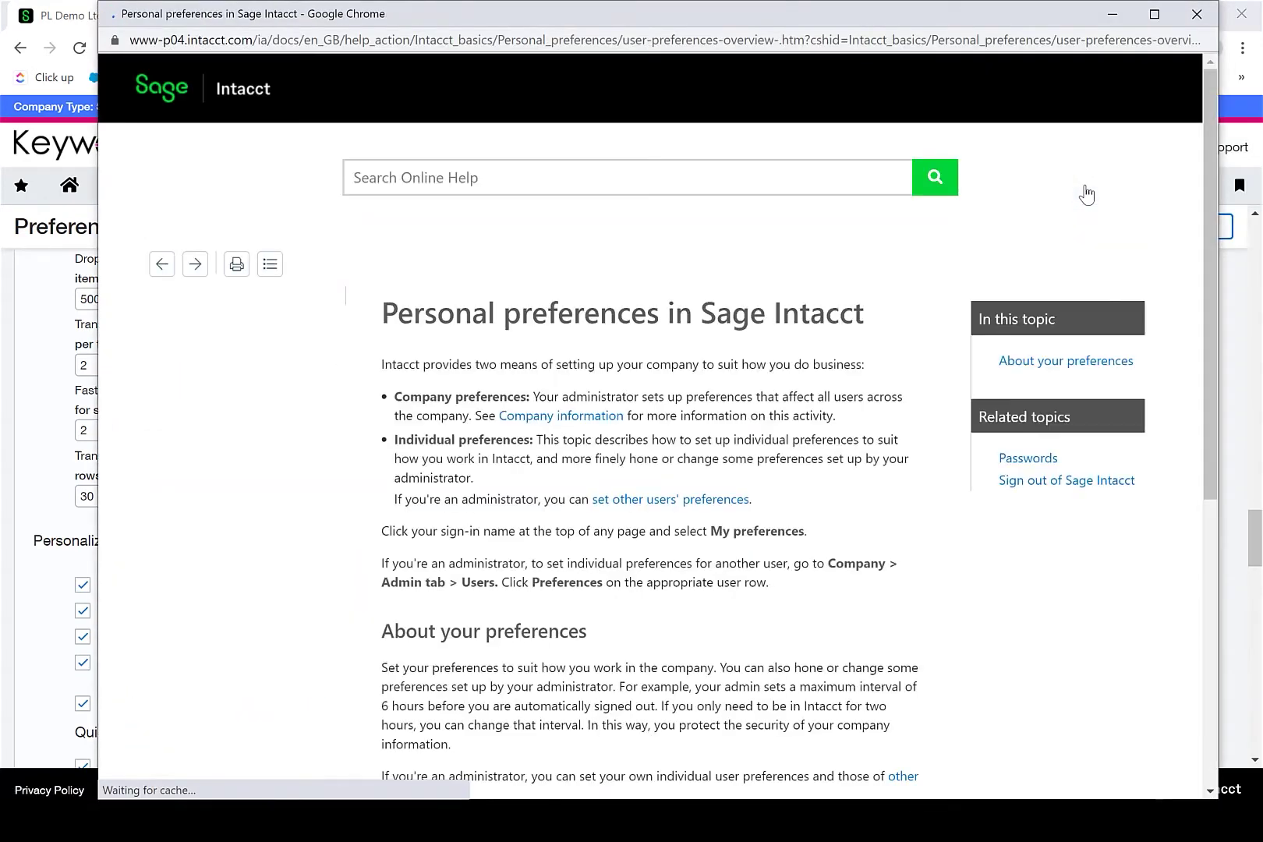
left_click(1197, 14)
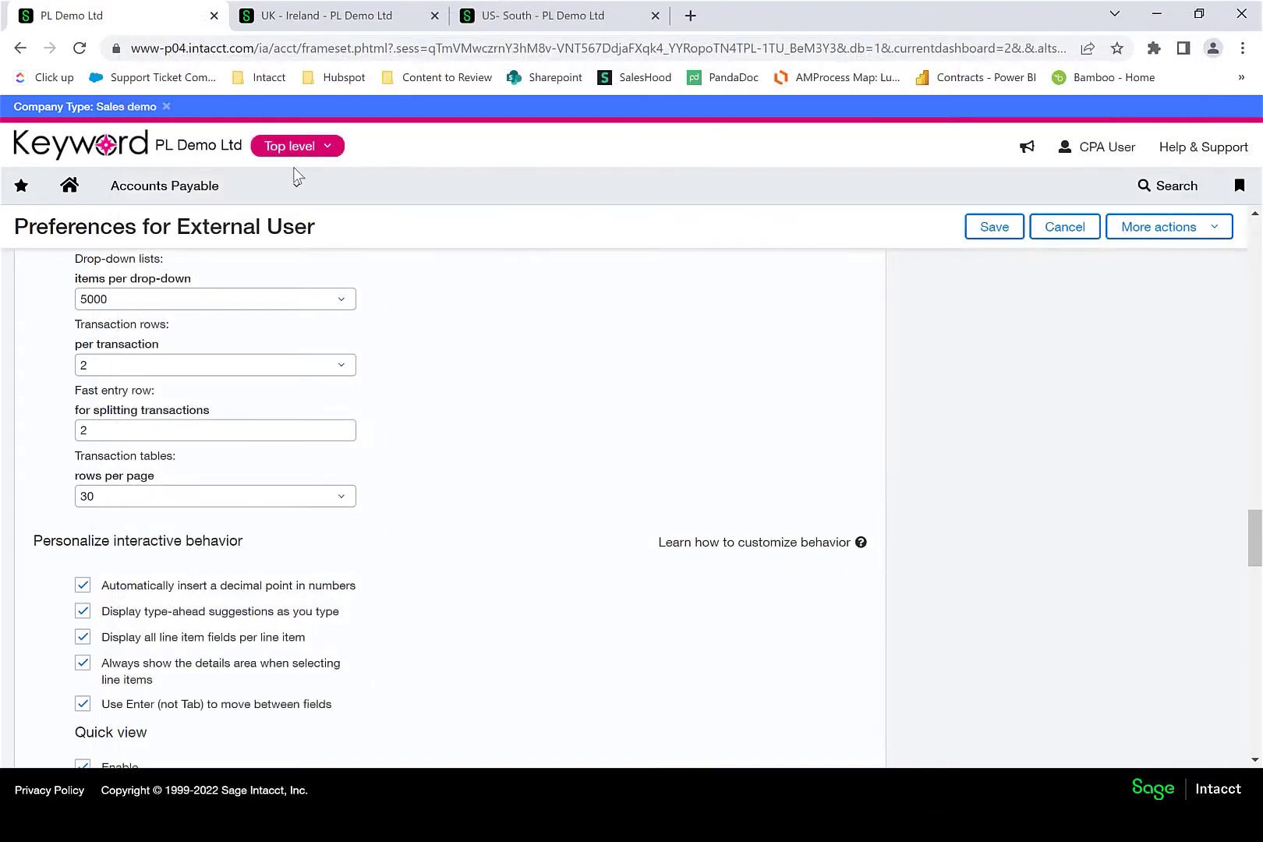
left_click(282, 185)
left_click(447, 322)
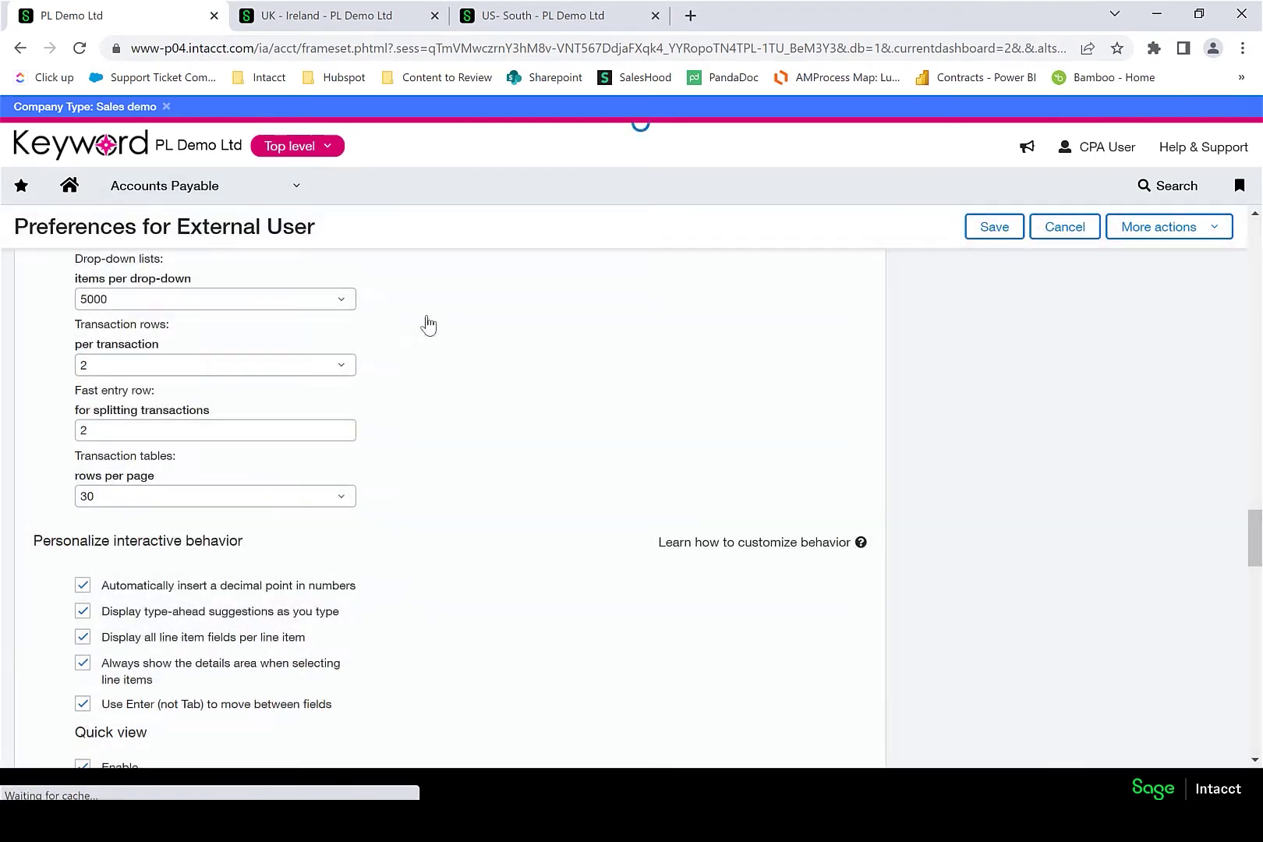
Read the help topic for the AP purchase invoices list and close it
left_click(1207, 148)
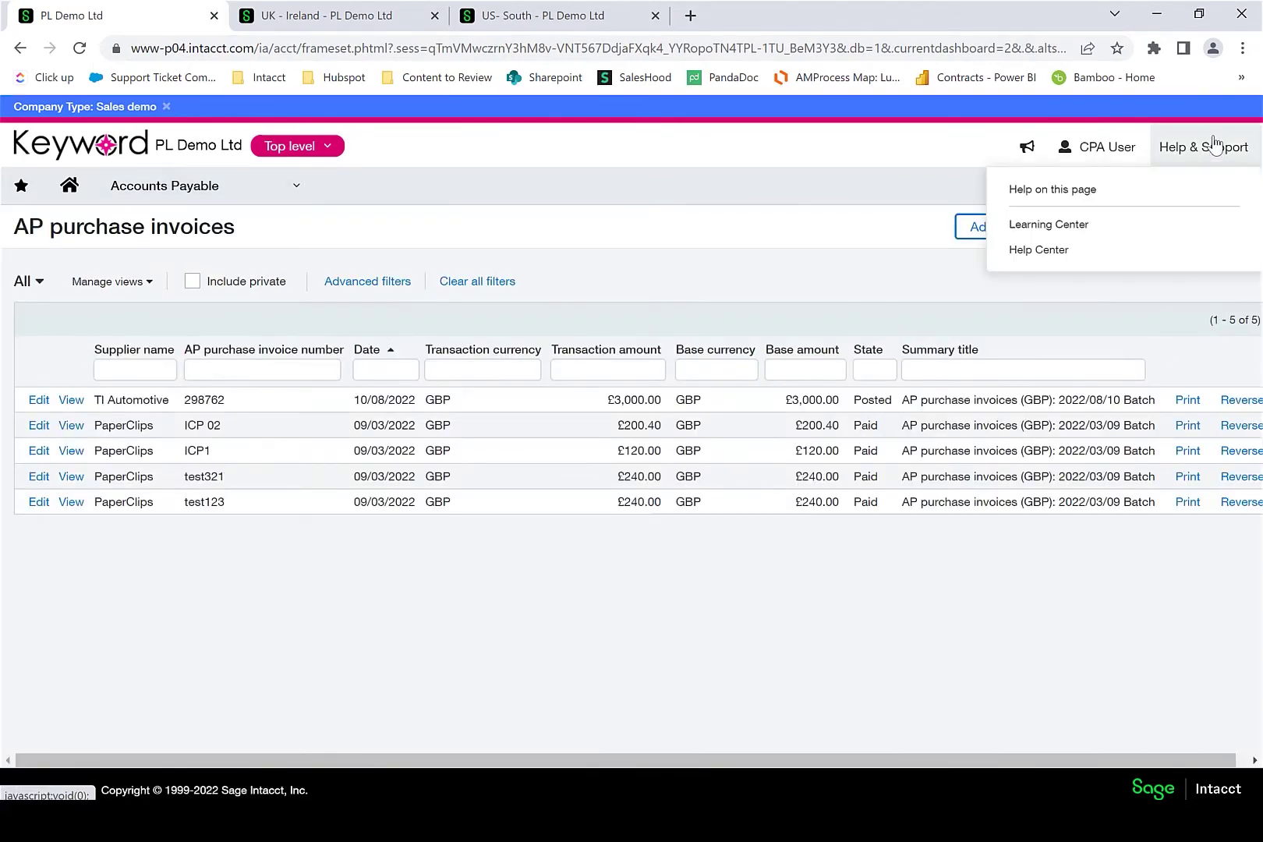
left_click(1047, 195)
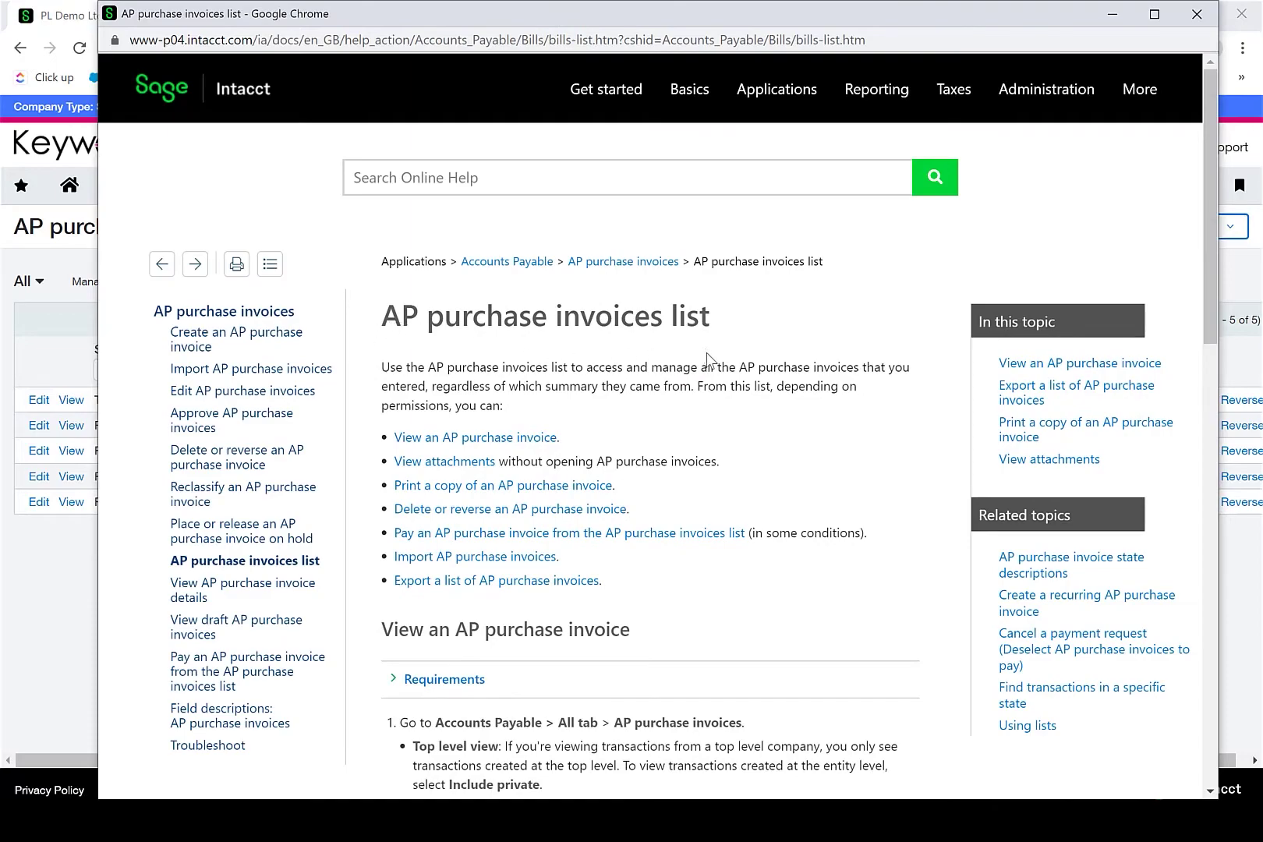
scroll(708, 357, "down", 12)
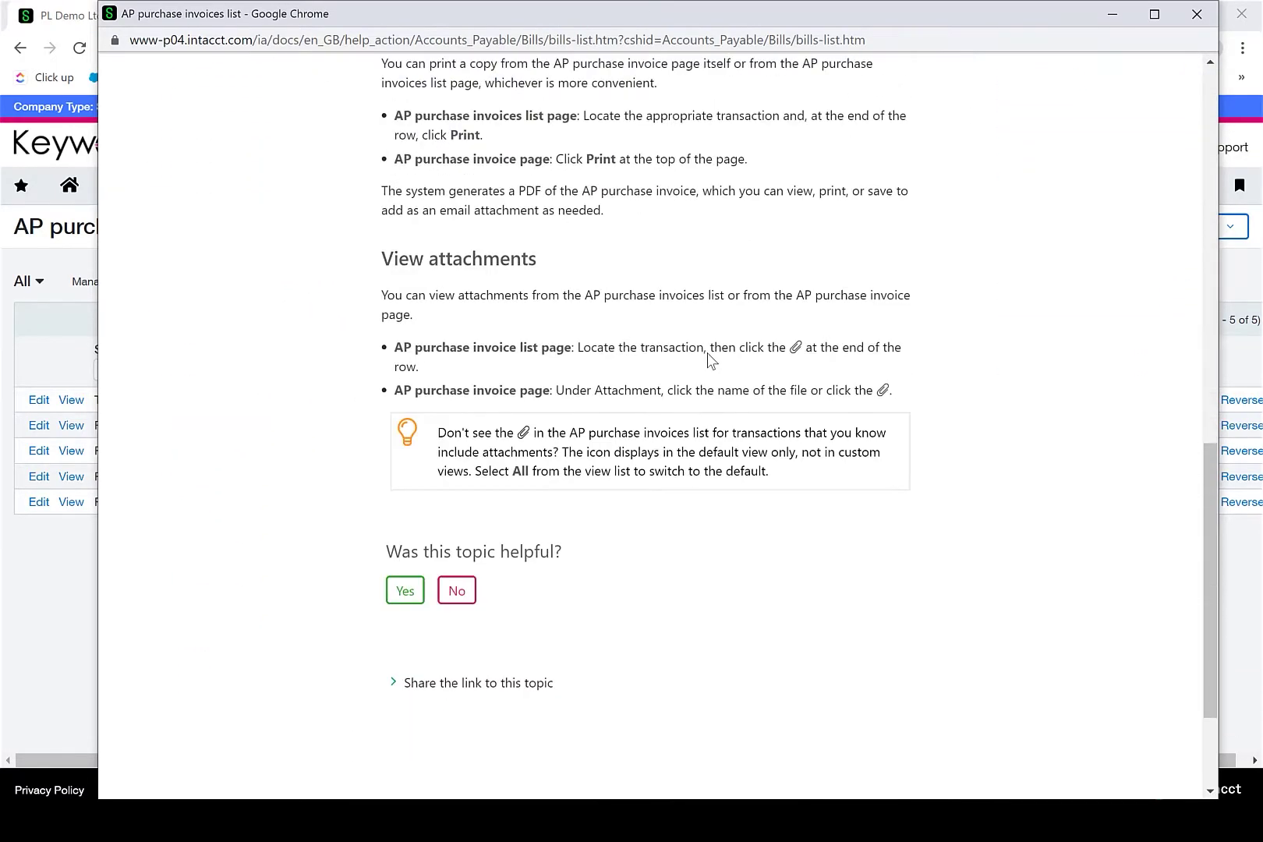
scroll(708, 357, "up", 12)
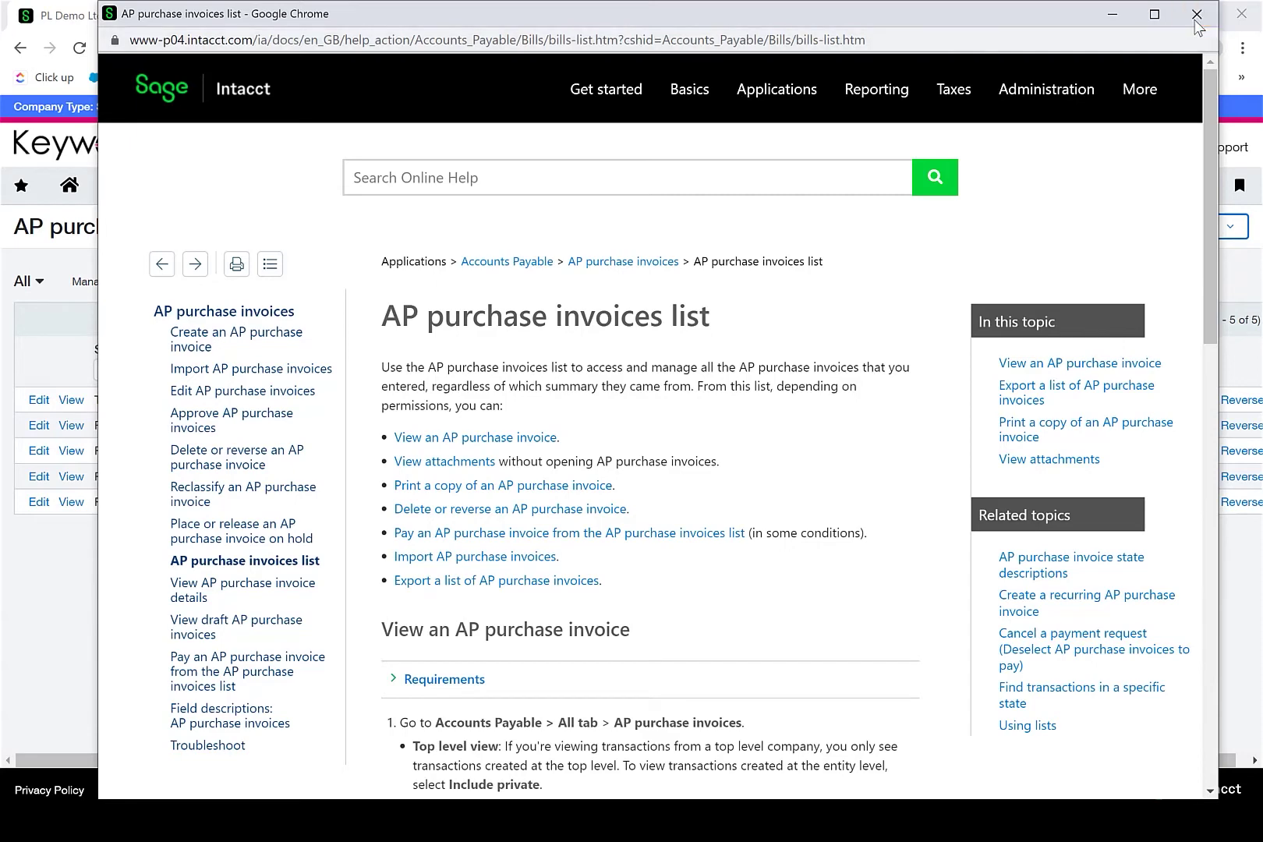
left_click(1196, 14)
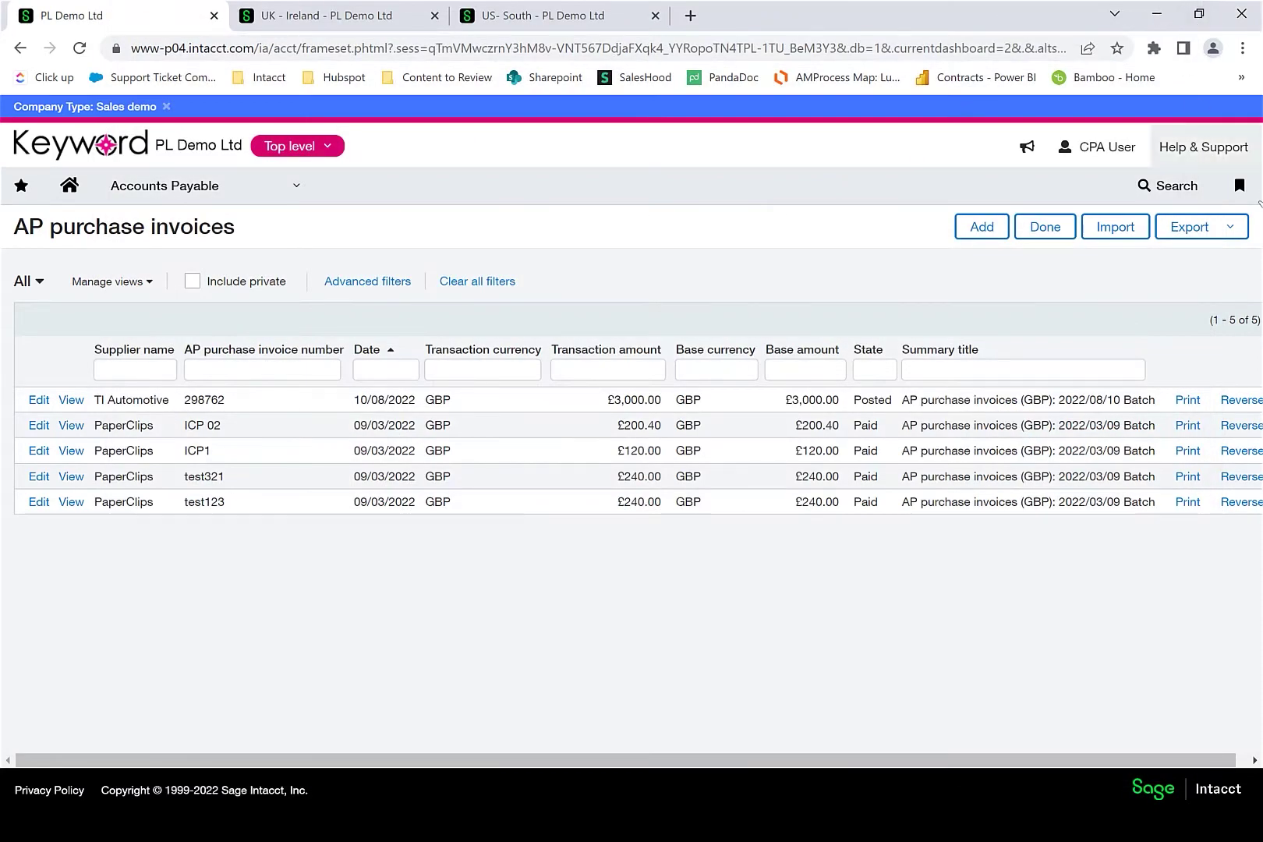
Check the bookmarks list, then open AP purchase invoice 298762
left_click(1242, 189)
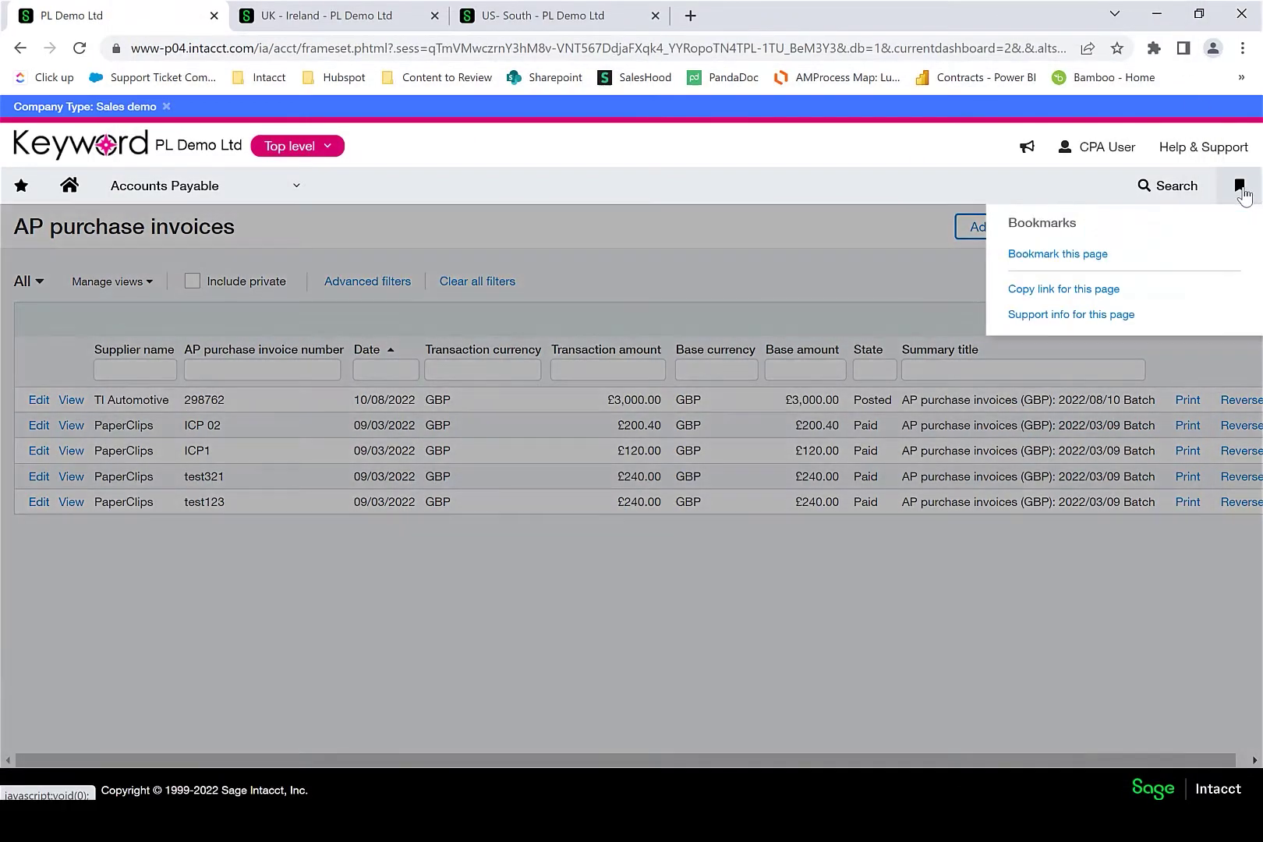
left_click(549, 292)
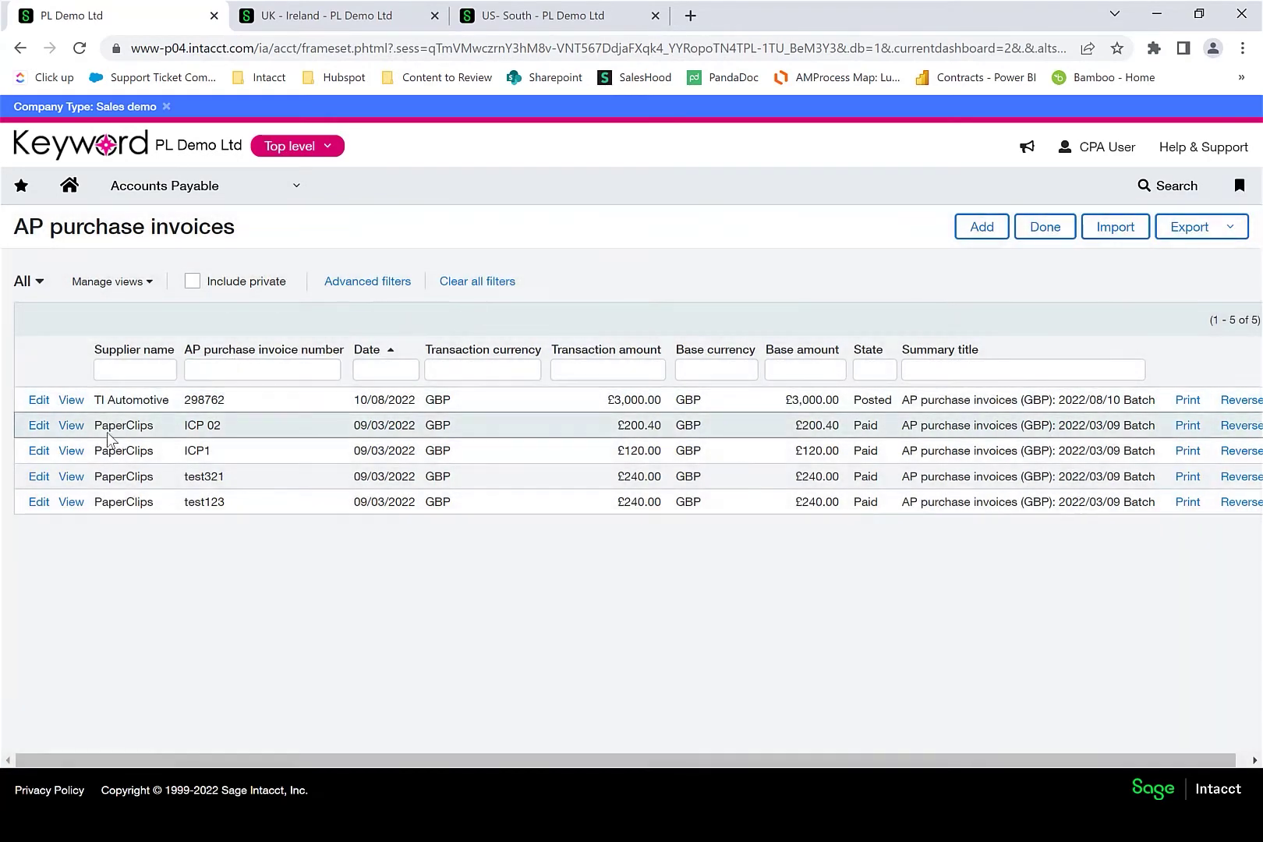
left_click(70, 400)
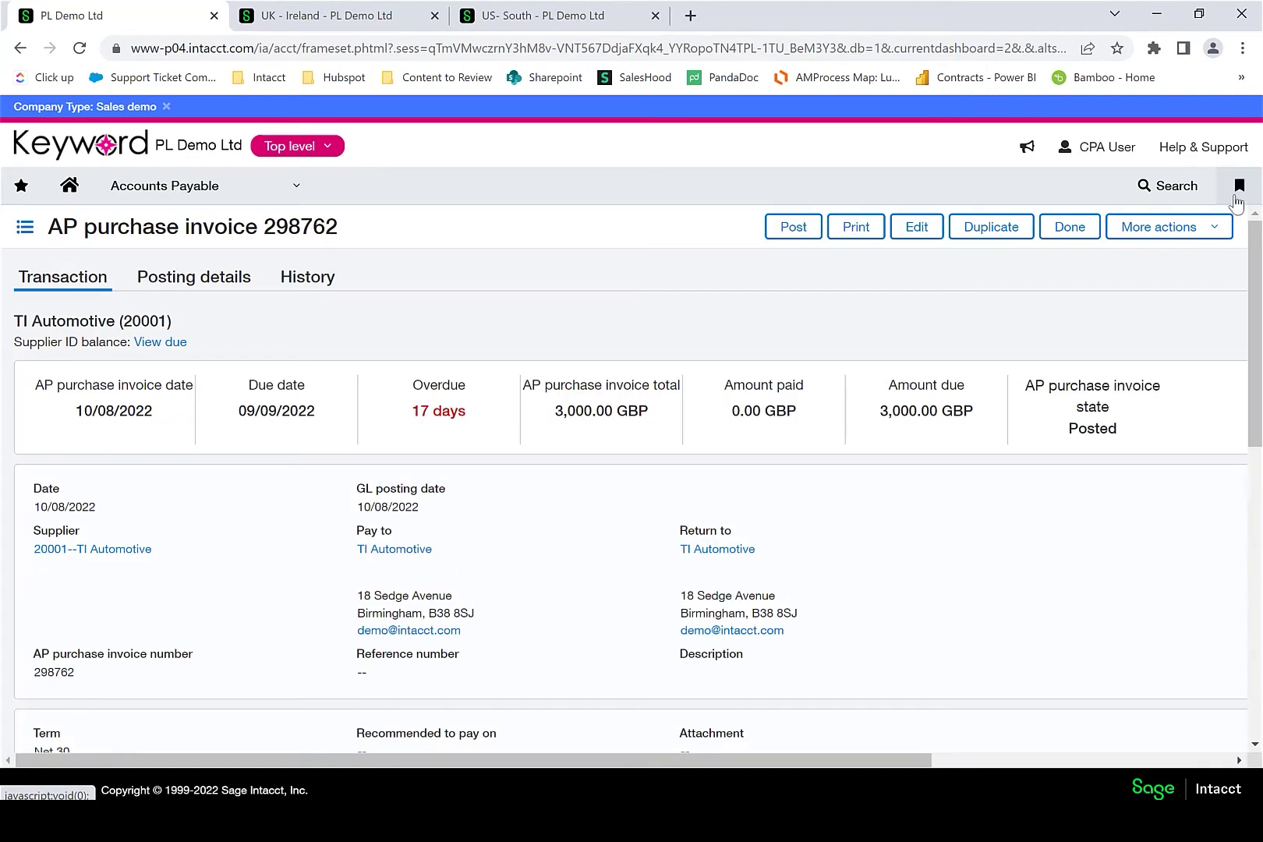
Bookmark invoice 298762 under the name 'invoice 298762'
left_click(1236, 191)
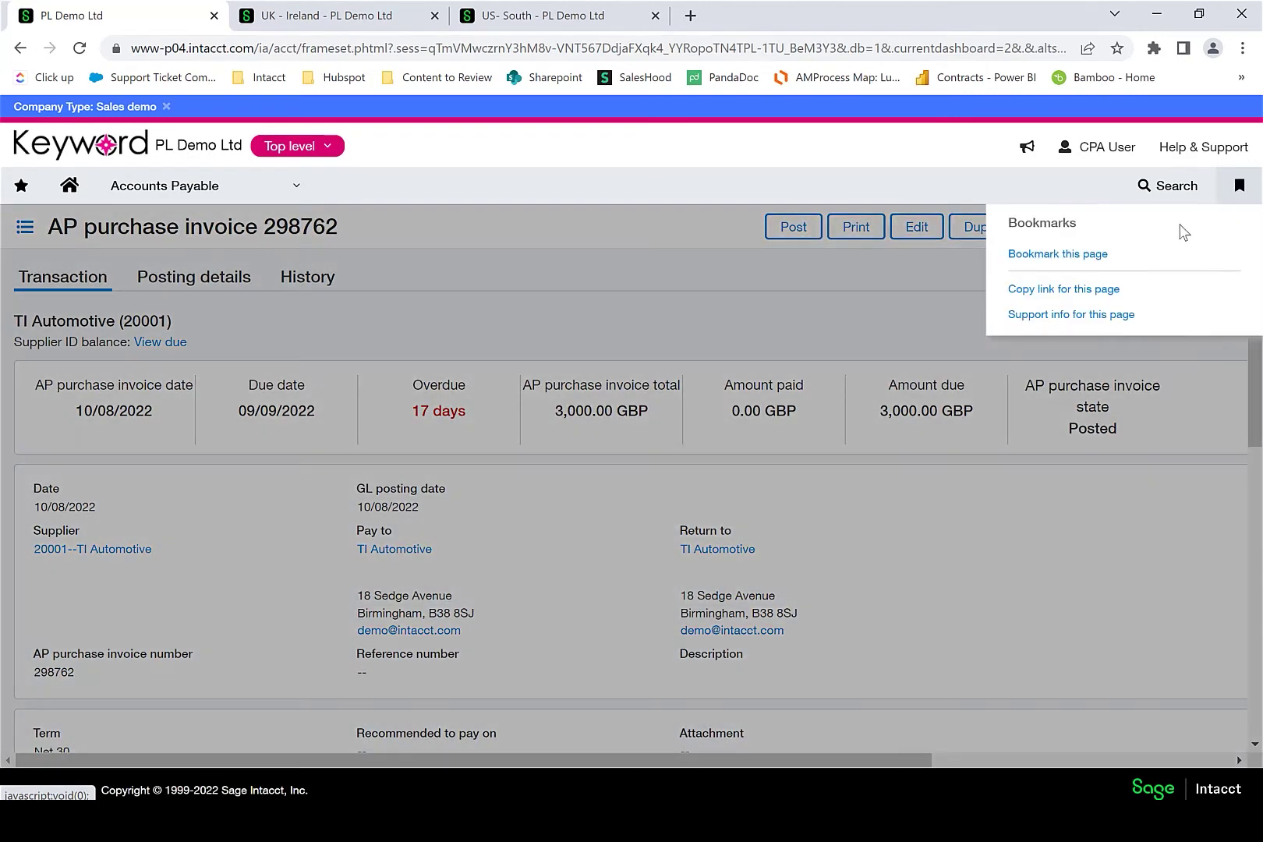
left_click(1069, 265)
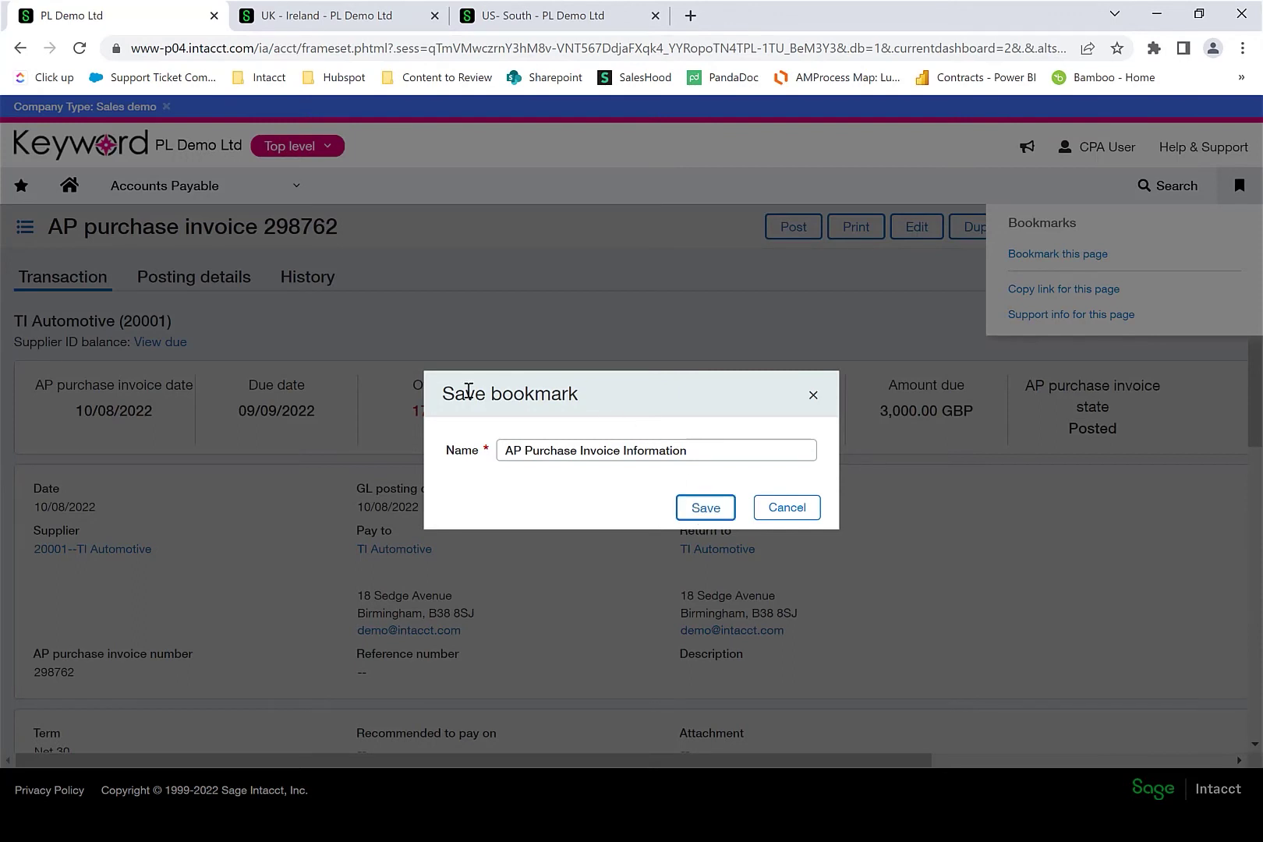
left_click_drag(708, 451, 438, 450)
type("invoic")
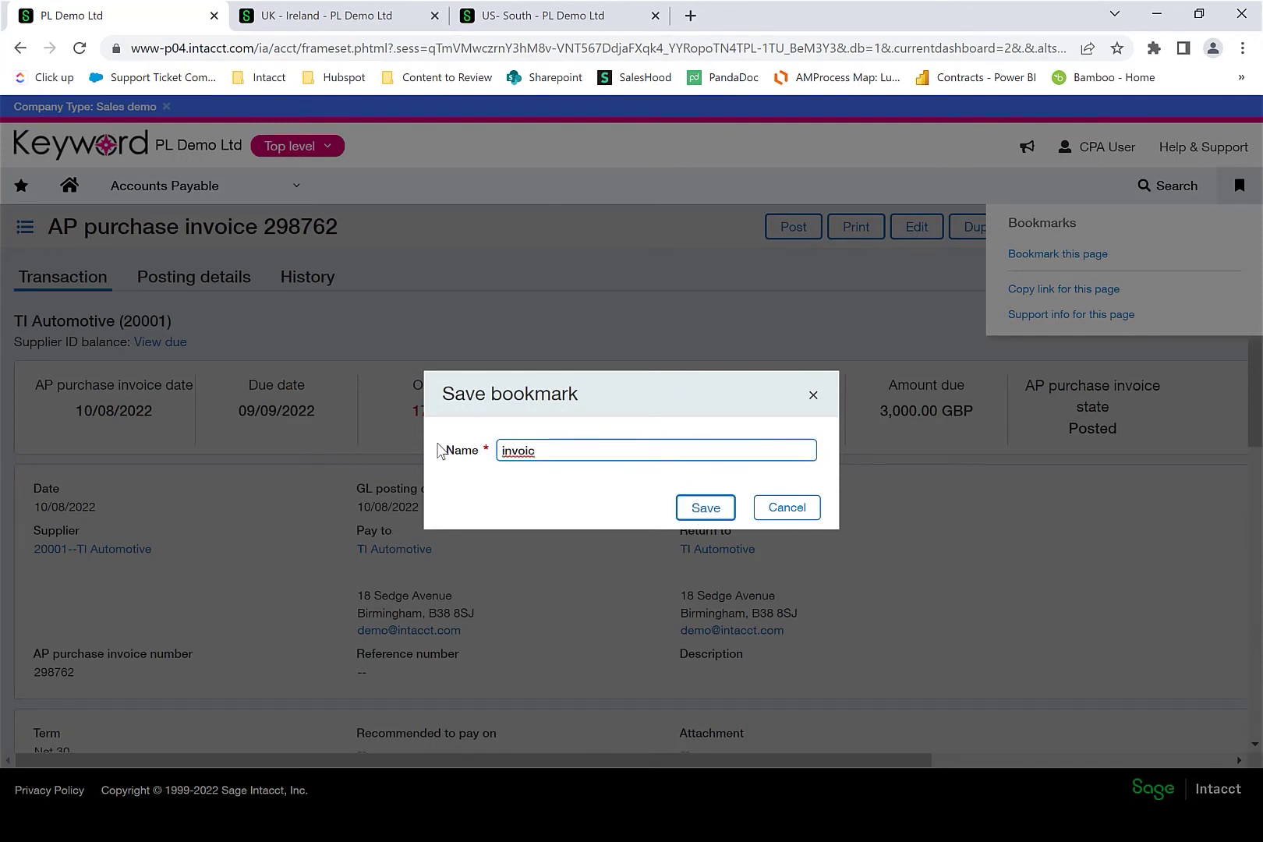
type("e 298762")
left_click(697, 511)
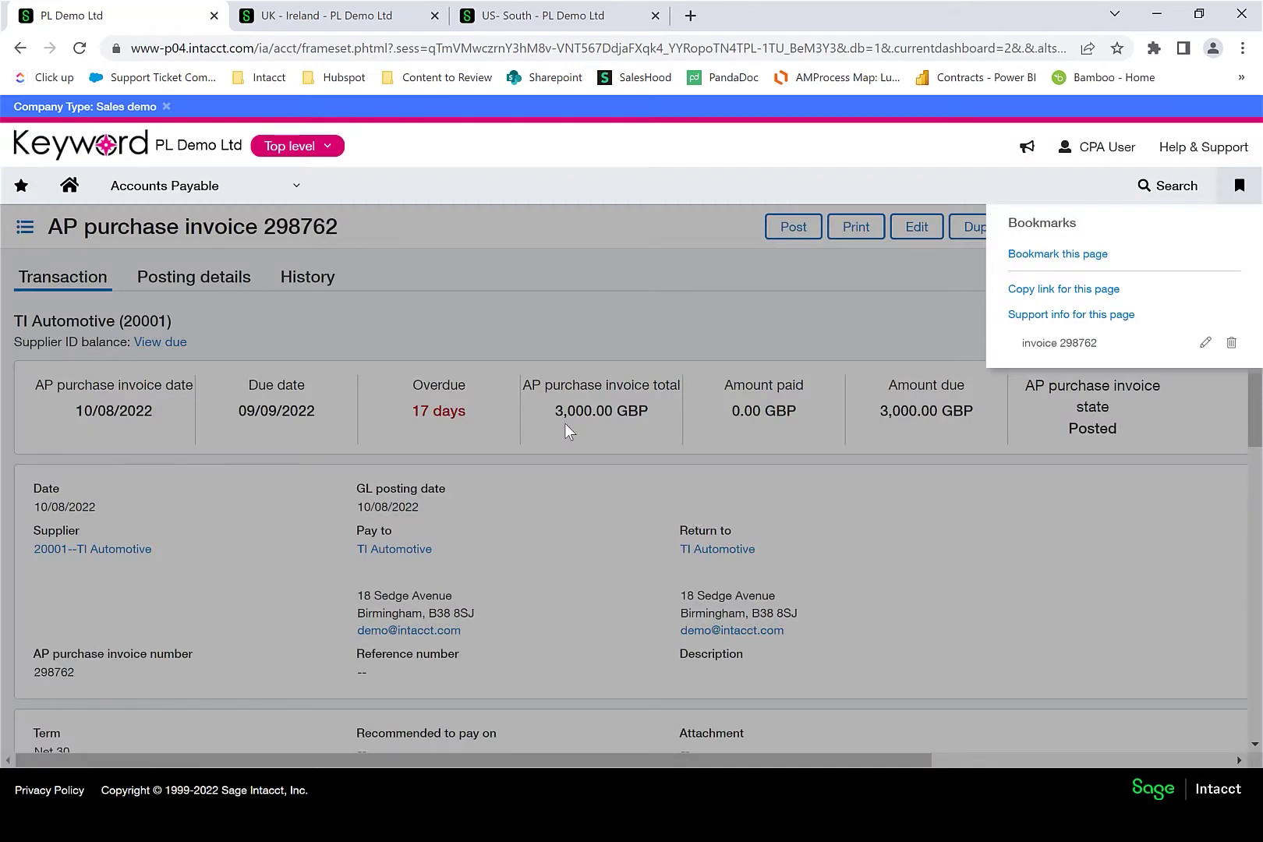
From the home dashboard, reopen invoice 298762 through its bookmark
left_click(64, 192)
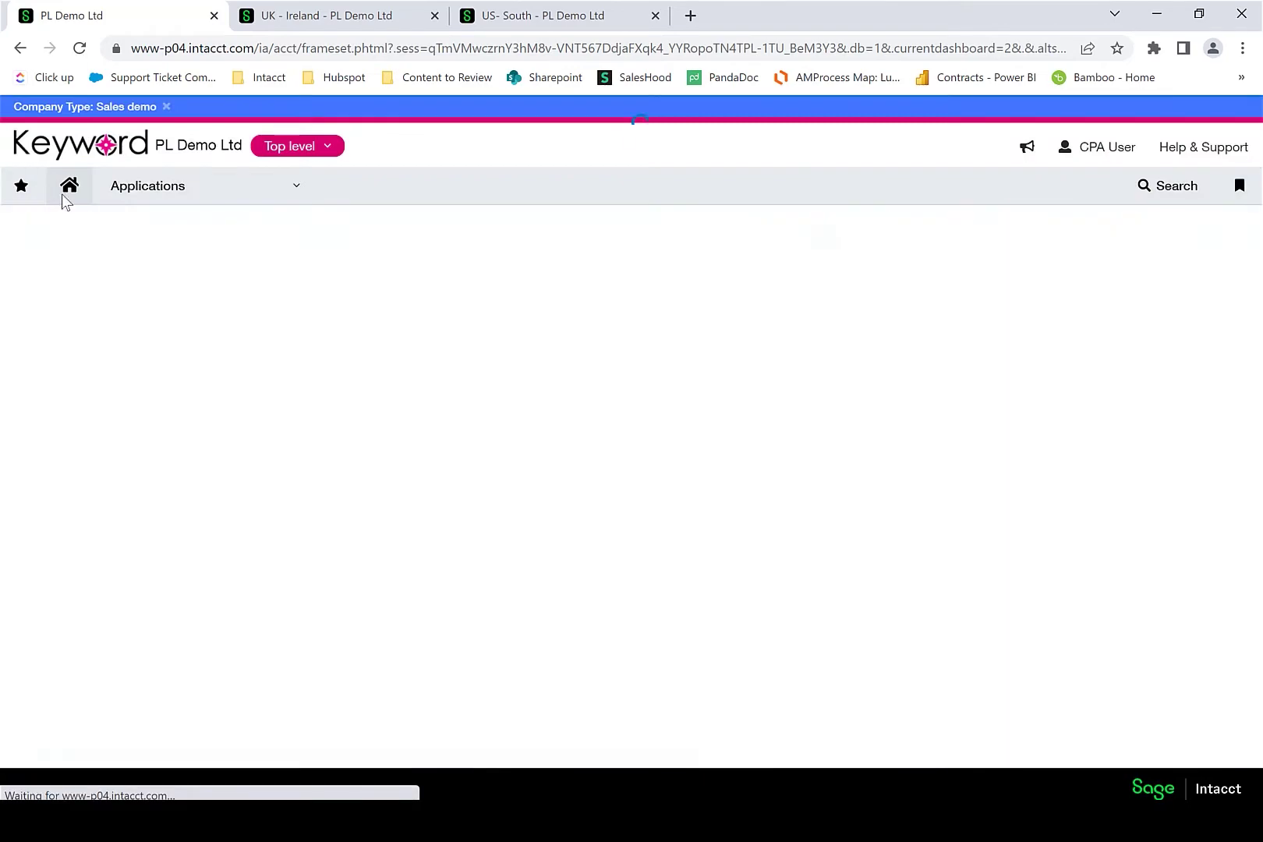
left_click(1237, 189)
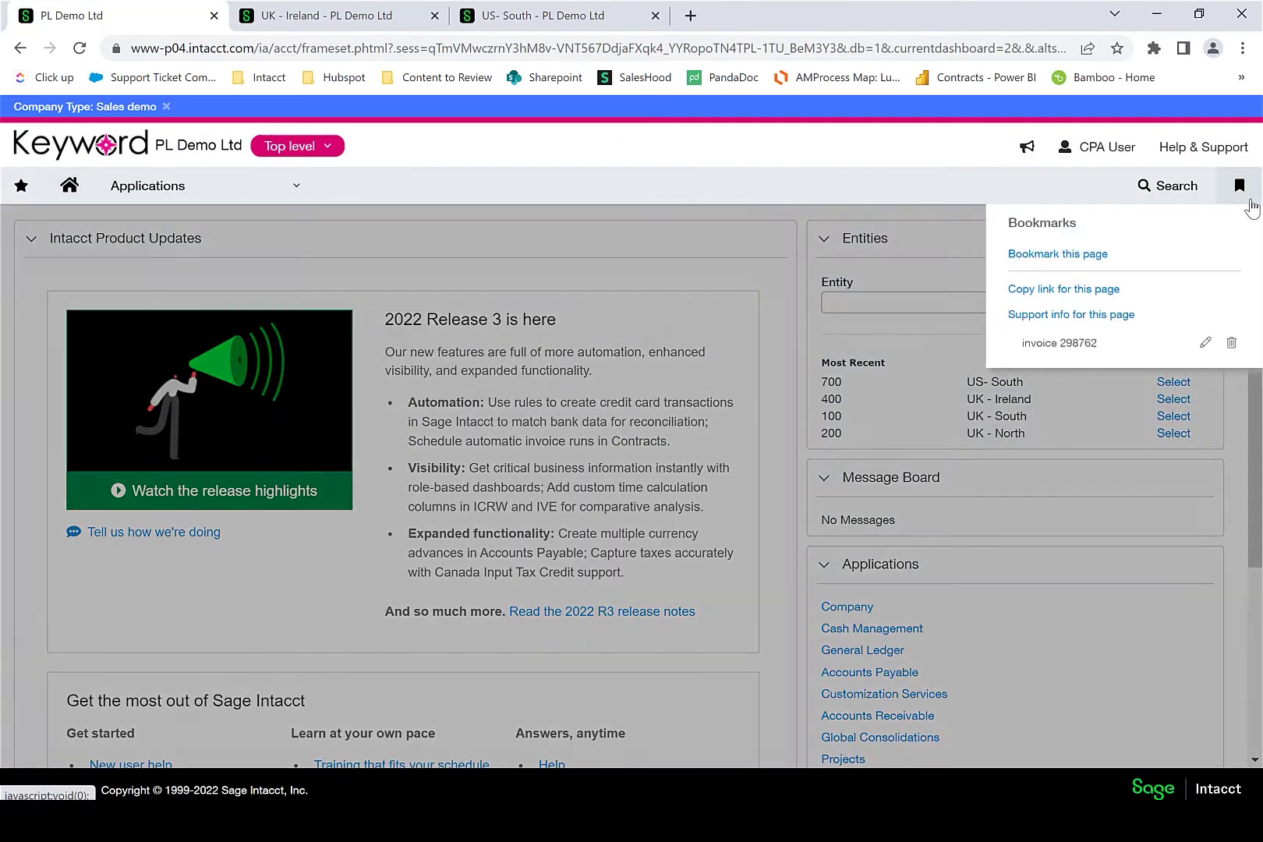
left_click(1074, 347)
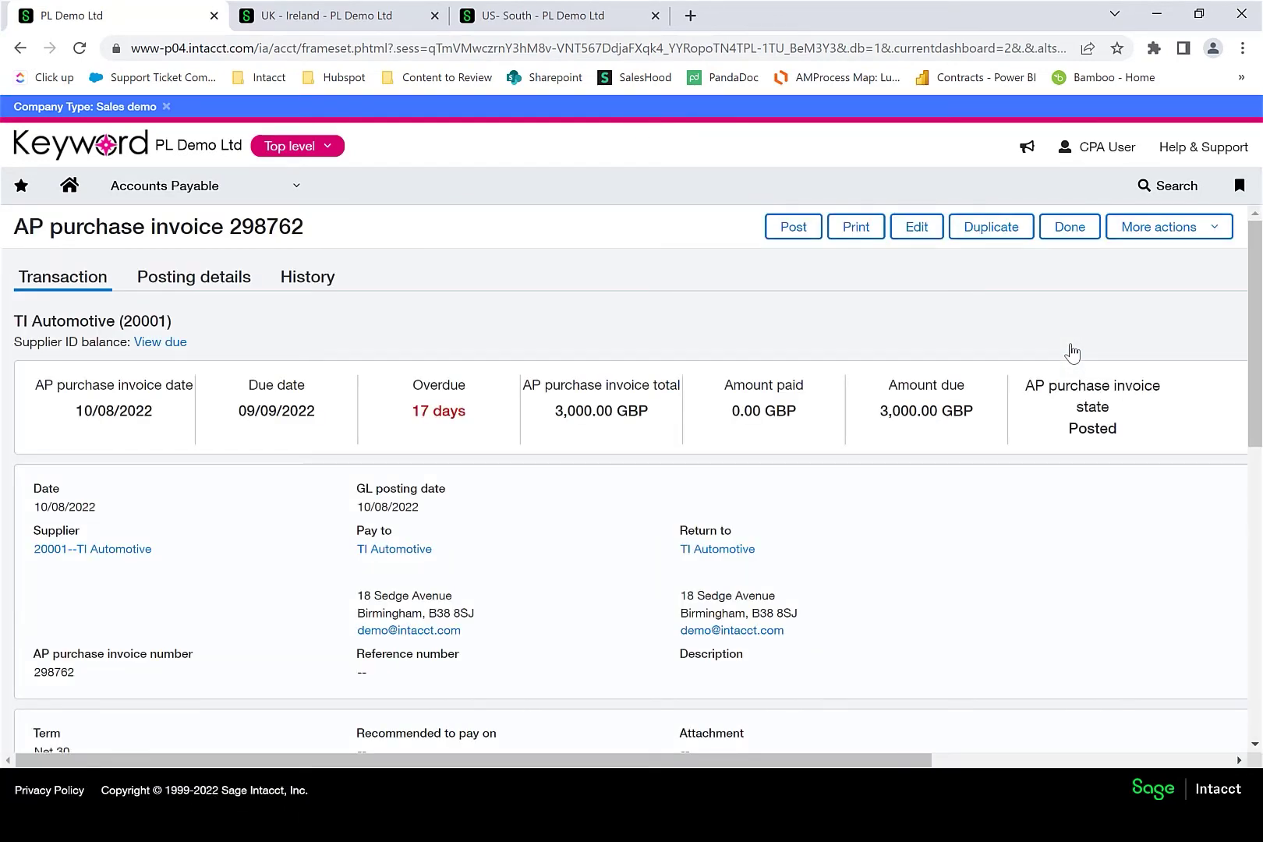
Reach the Advanced Search page from the top-bar search box, then return to the home dashboard
left_click(1178, 186)
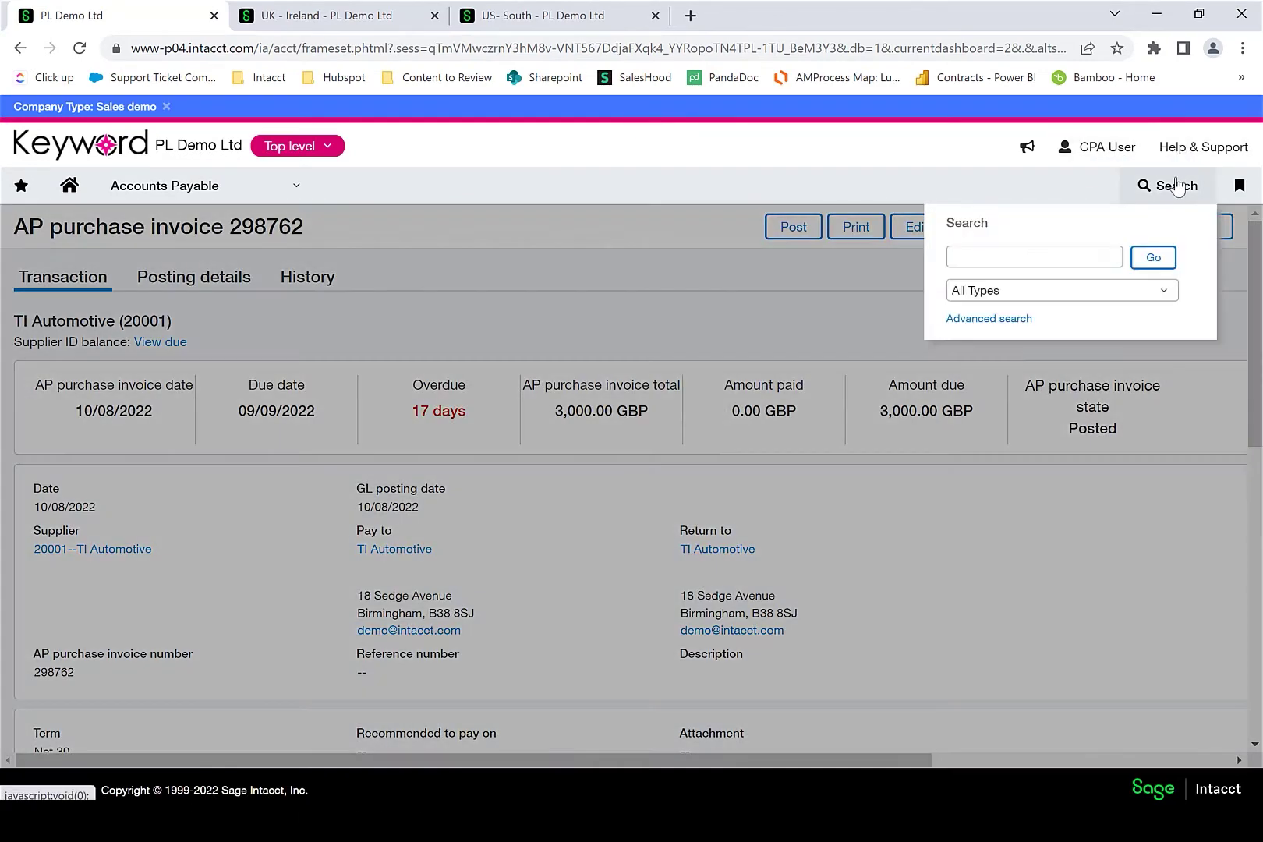
left_click(1097, 258)
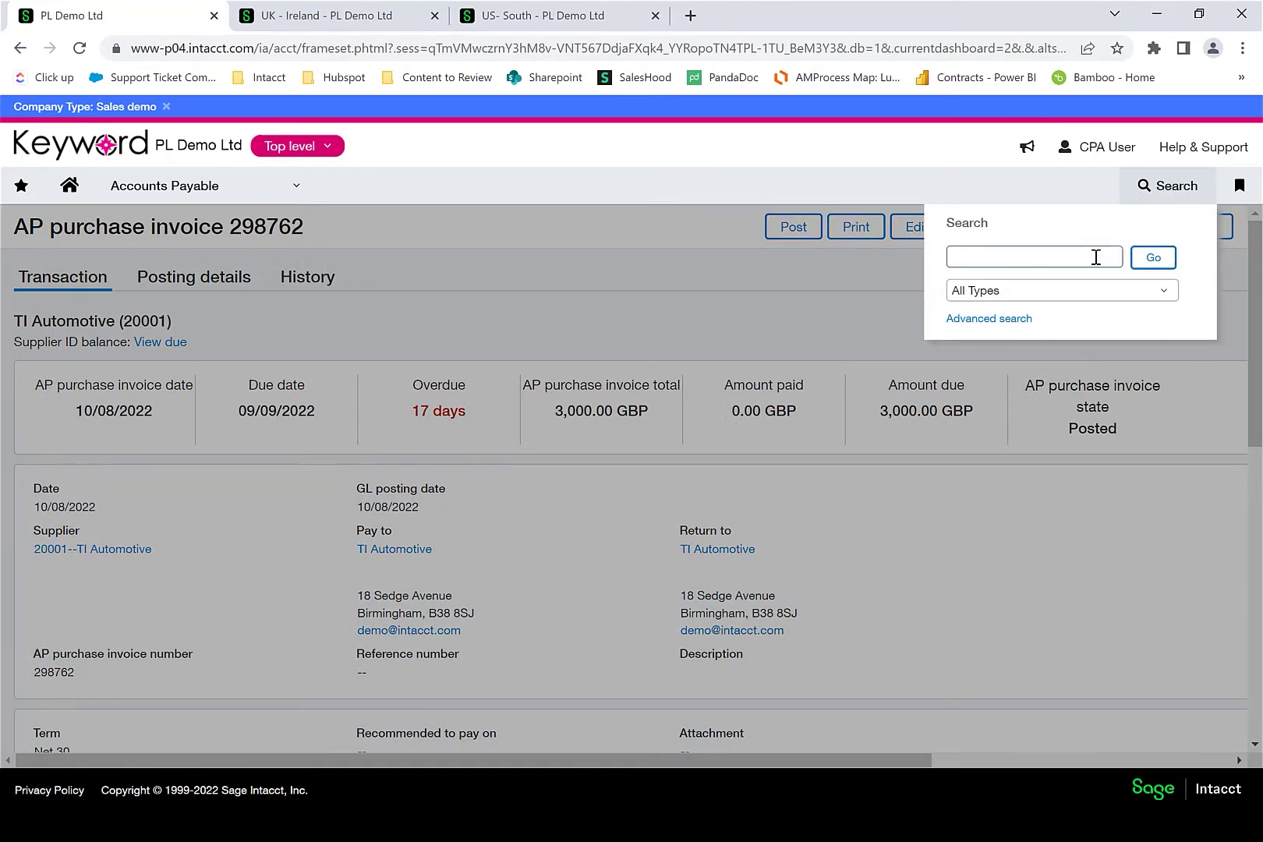
left_click(1004, 320)
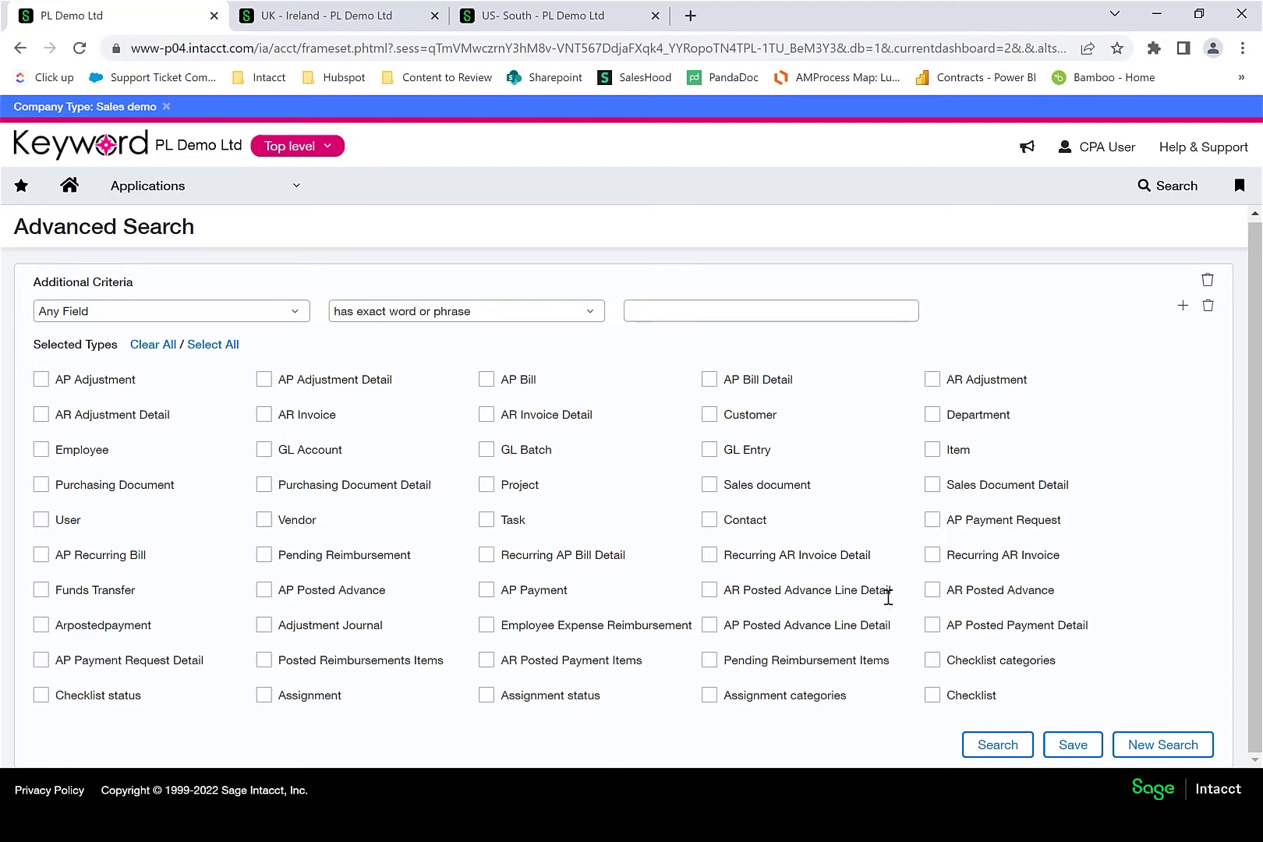
left_click(67, 195)
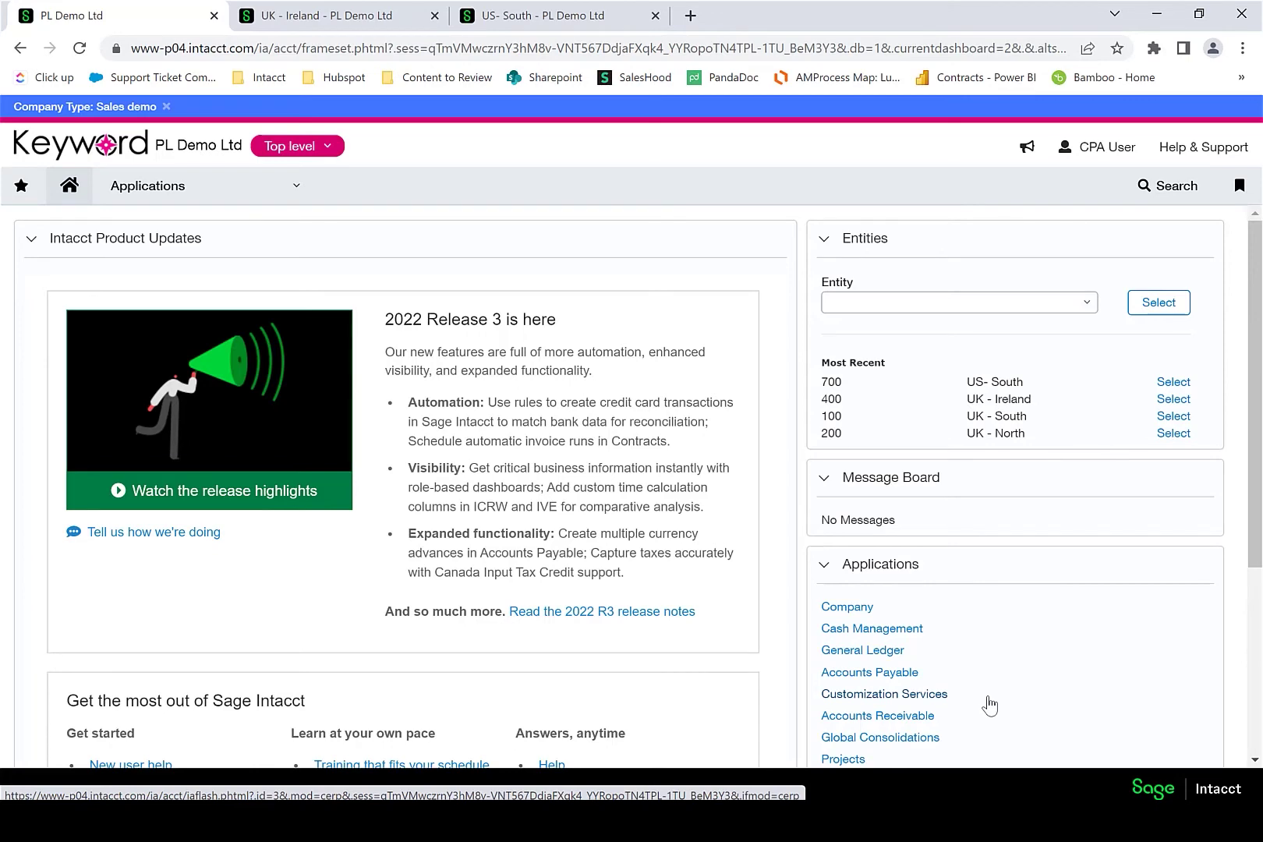
Play the 2022 Release 3 highlights video from the dashboard, then close its window
scroll(232, 370, "down", 1)
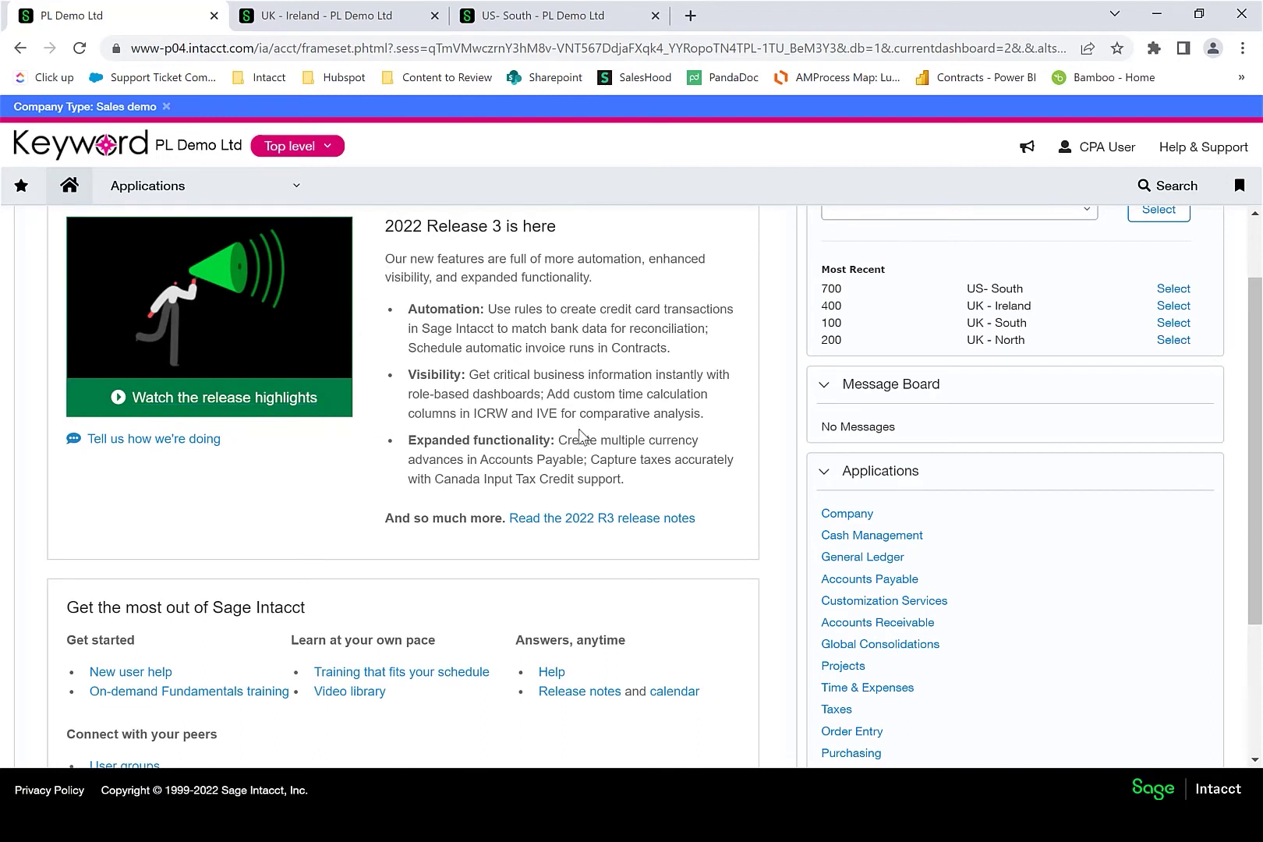
scroll(579, 429, "up", 1)
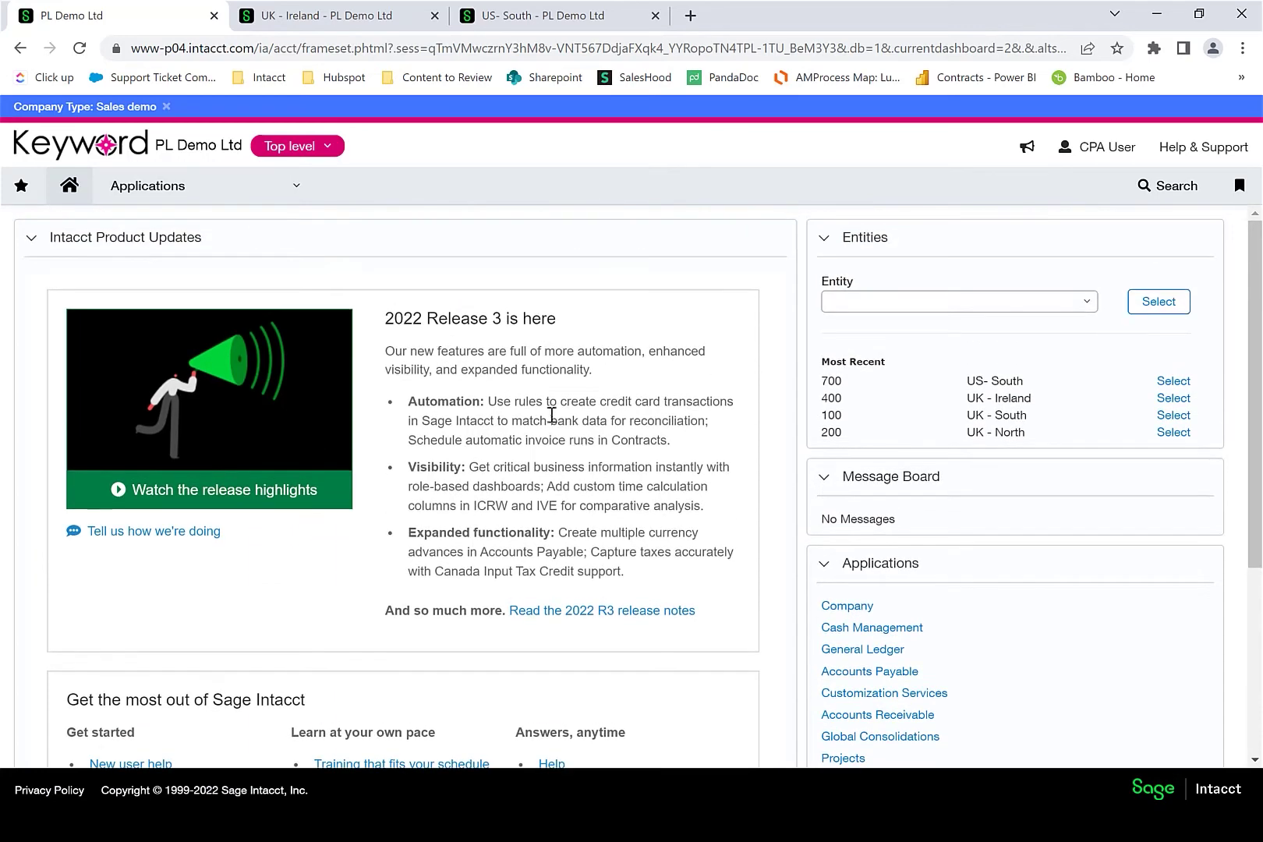
left_click(192, 452)
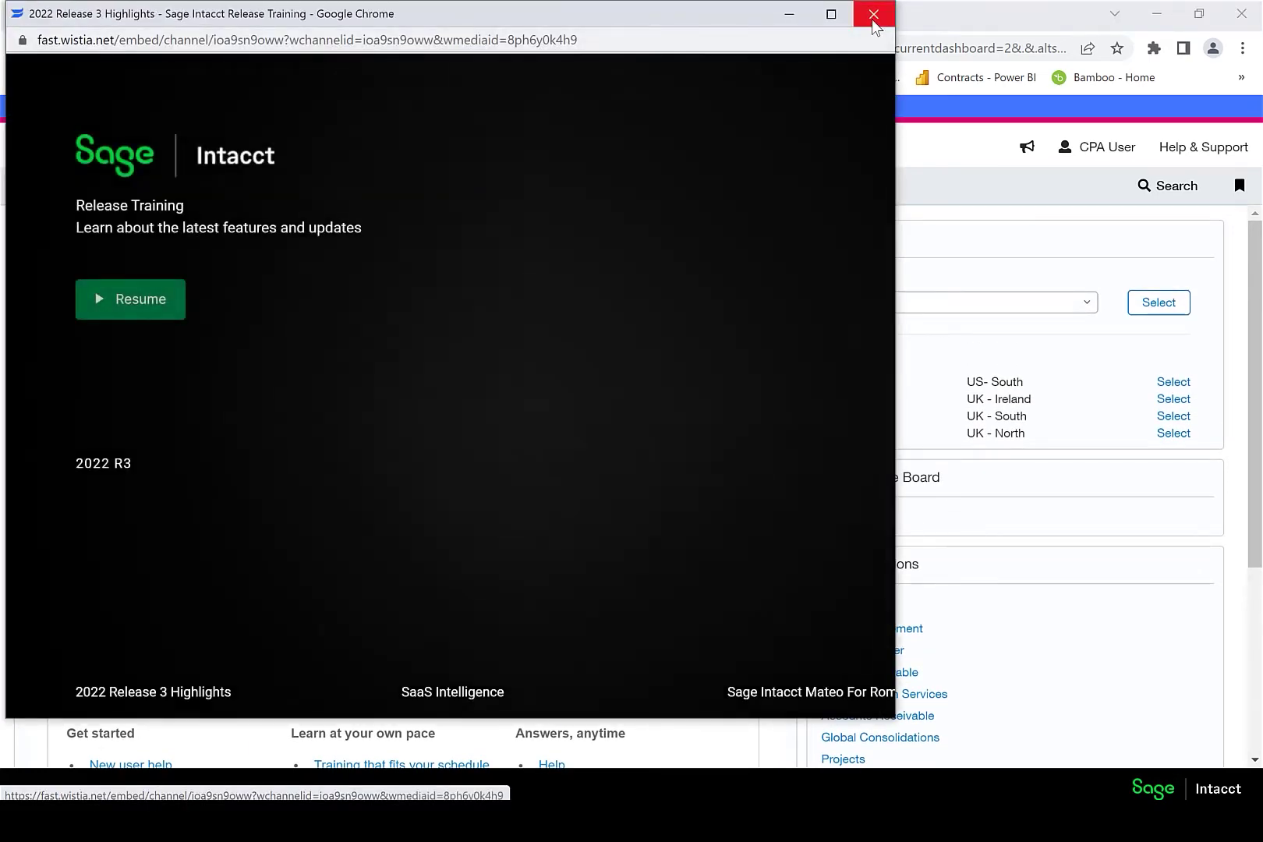
left_click(872, 15)
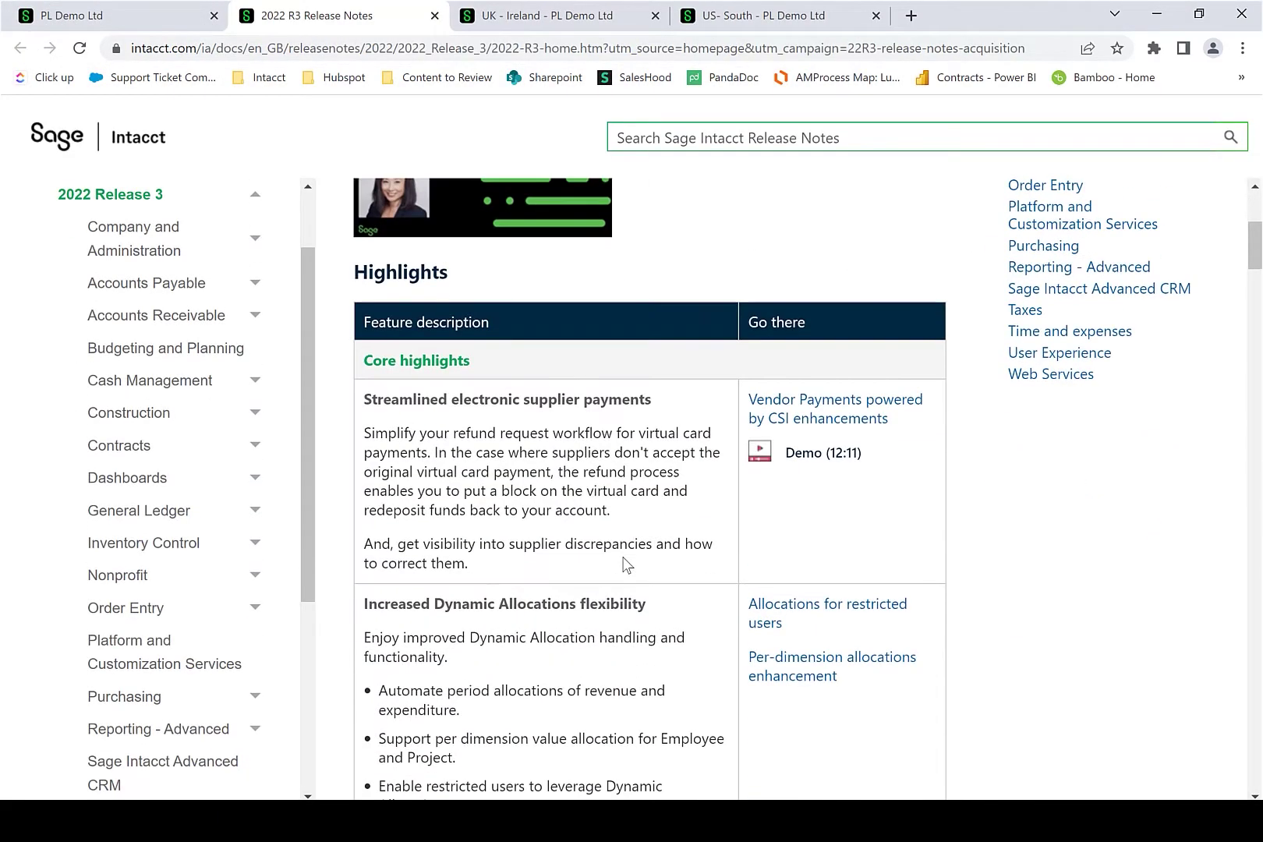
Scroll through the 2022 R3 release notes and close their tab
scroll(626, 615, "down", 7)
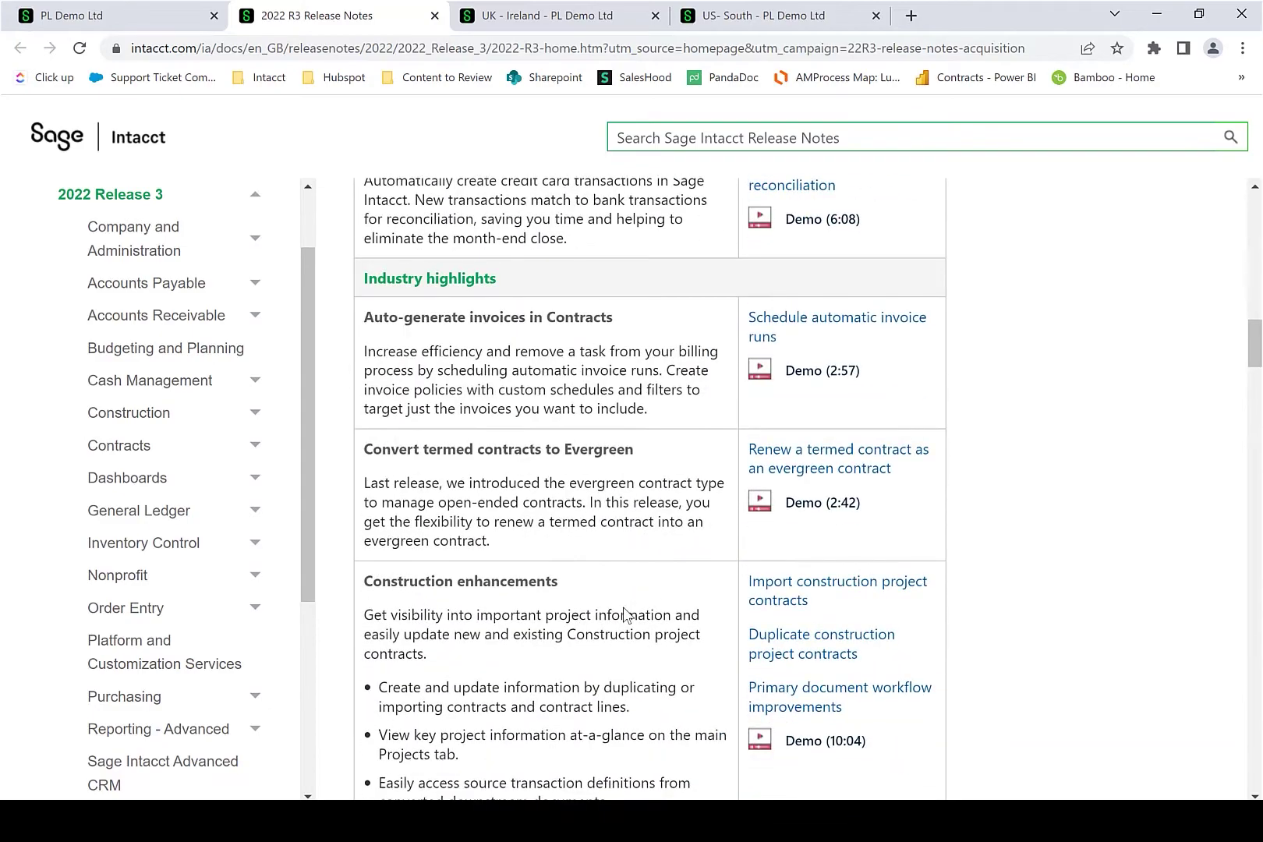
scroll(725, 640, "down", 3)
scroll(702, 606, "down", 12)
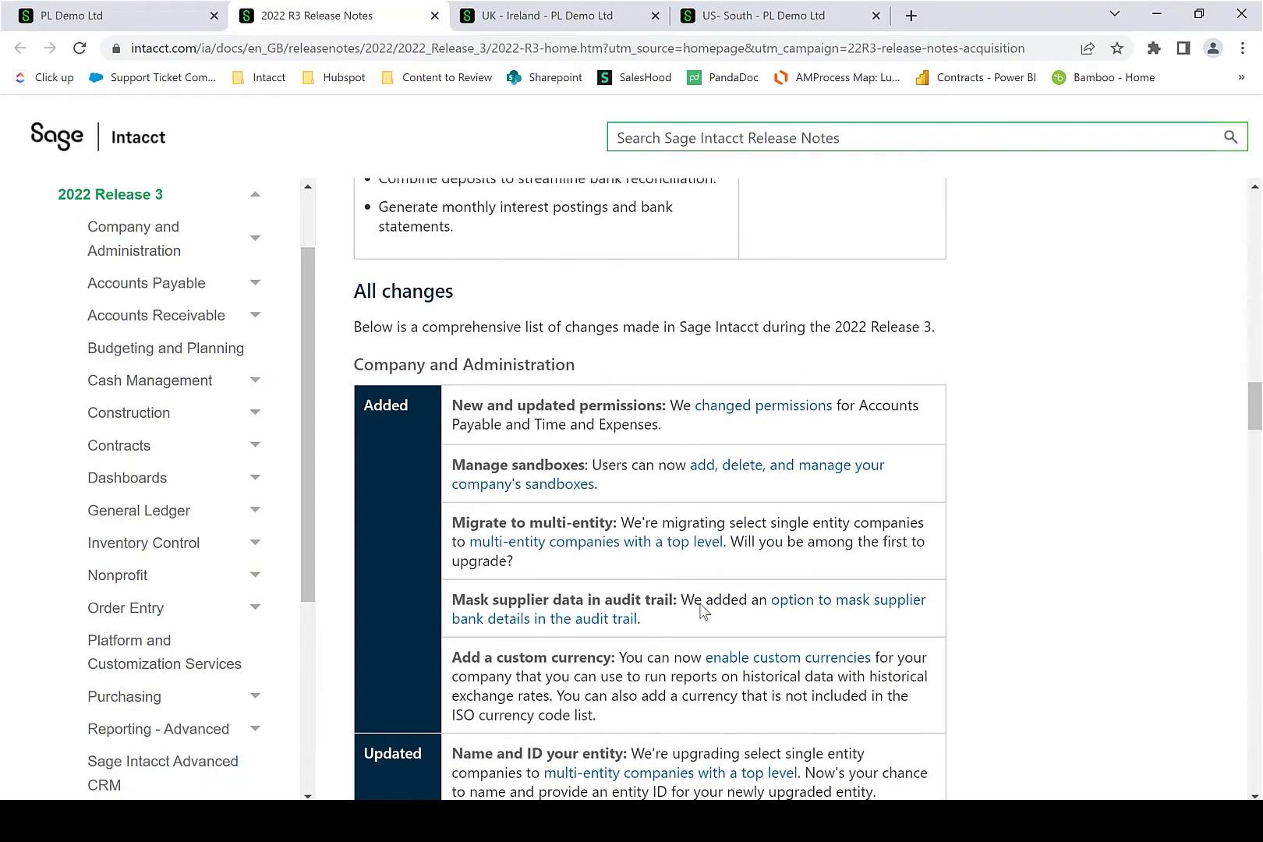
scroll(701, 606, "down", 5)
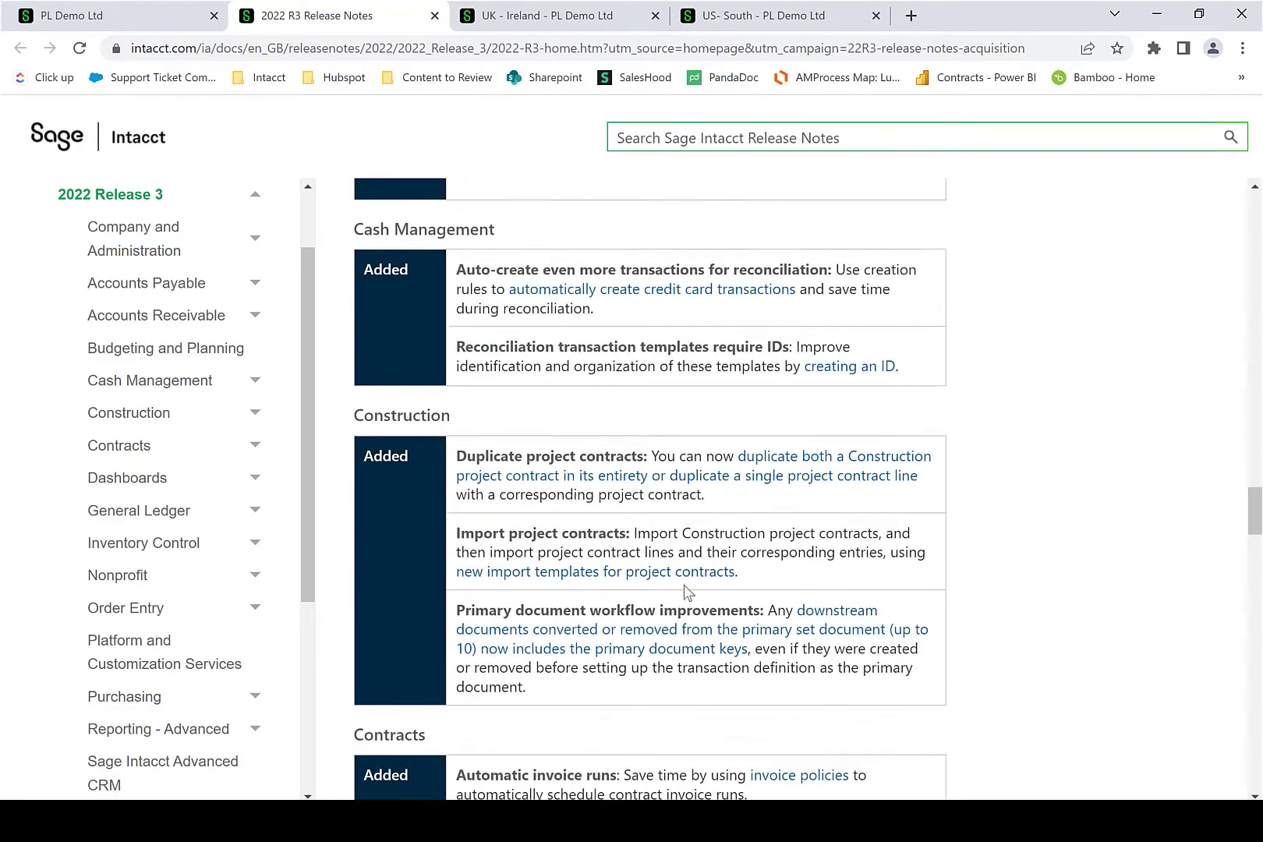
left_click(435, 16)
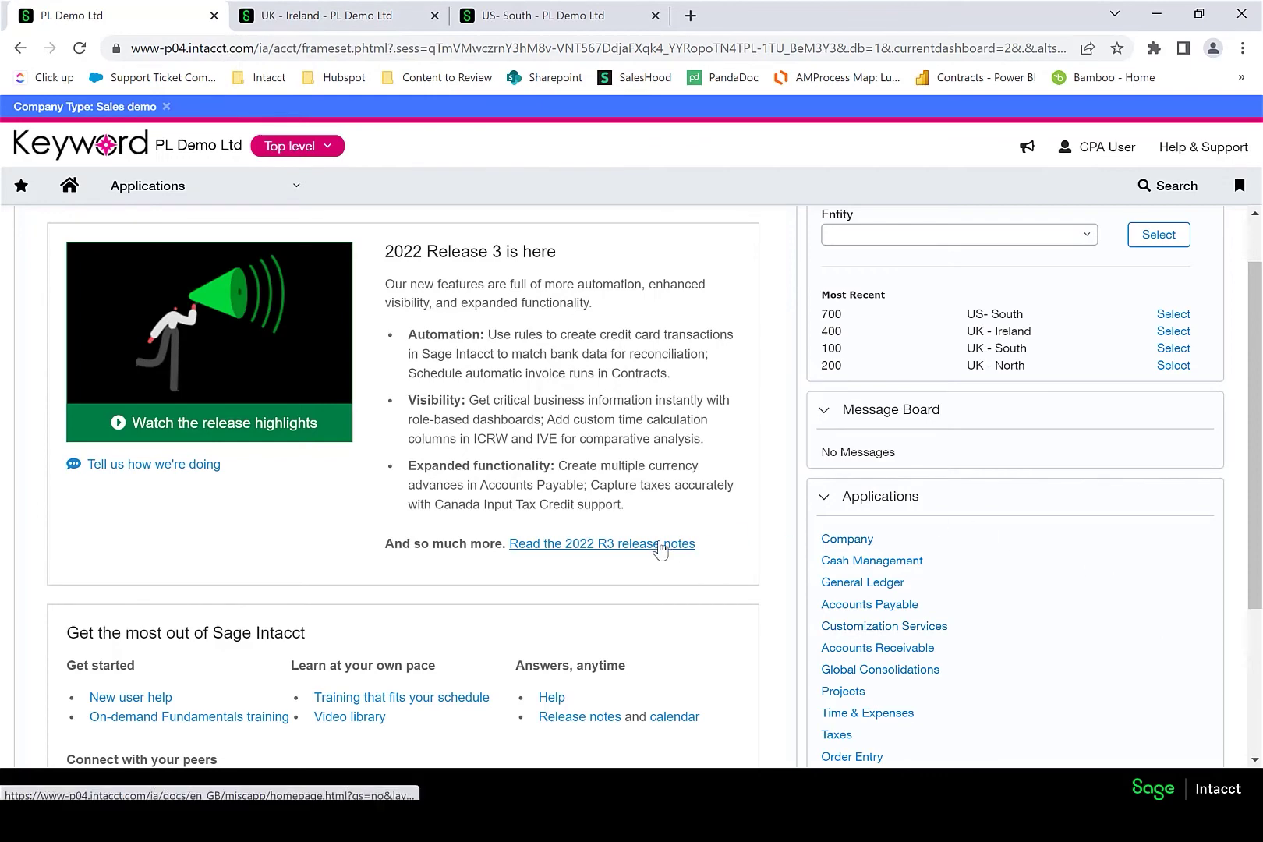
Reopen the 2022 R3 release notes, read to the end, and close them again
left_click(661, 546)
scroll(661, 545, "down", 5)
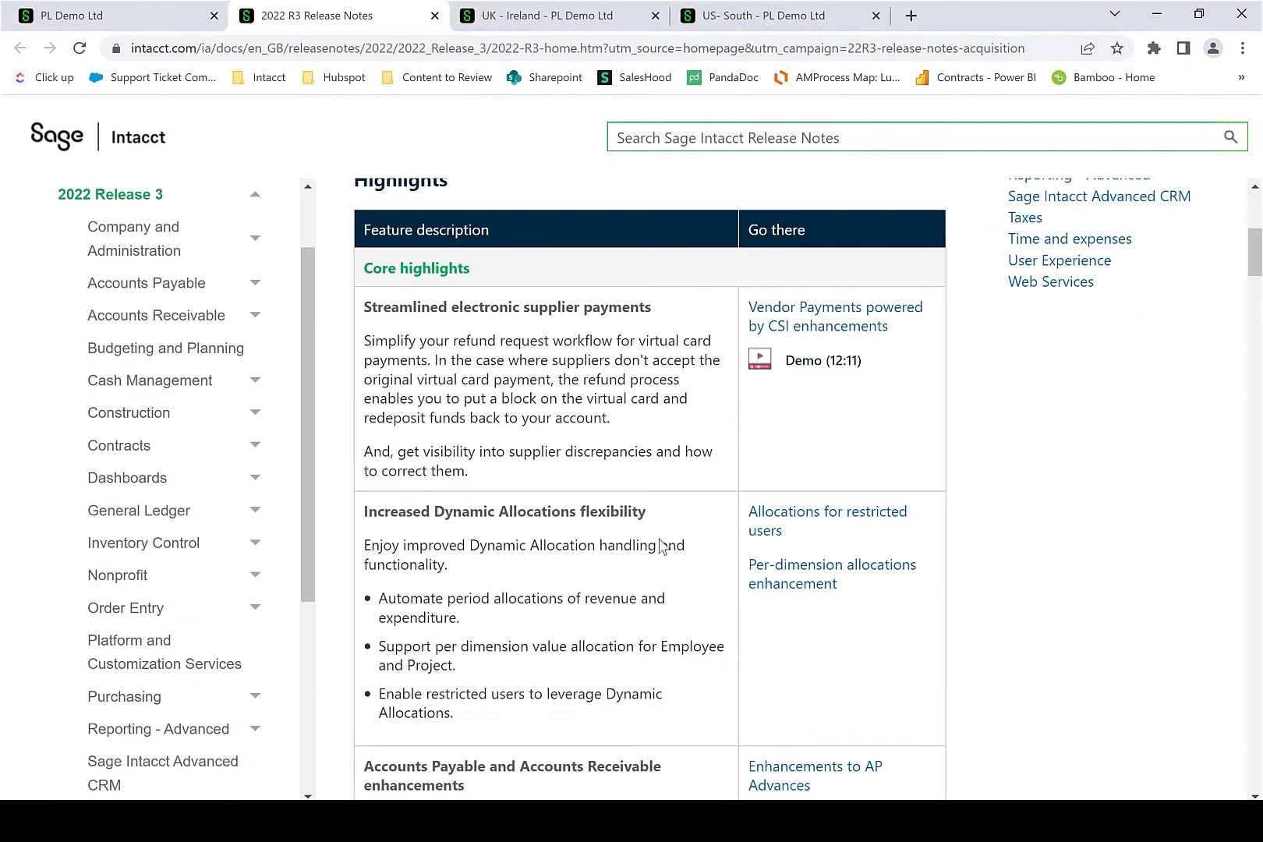
scroll(660, 545, "down", 10)
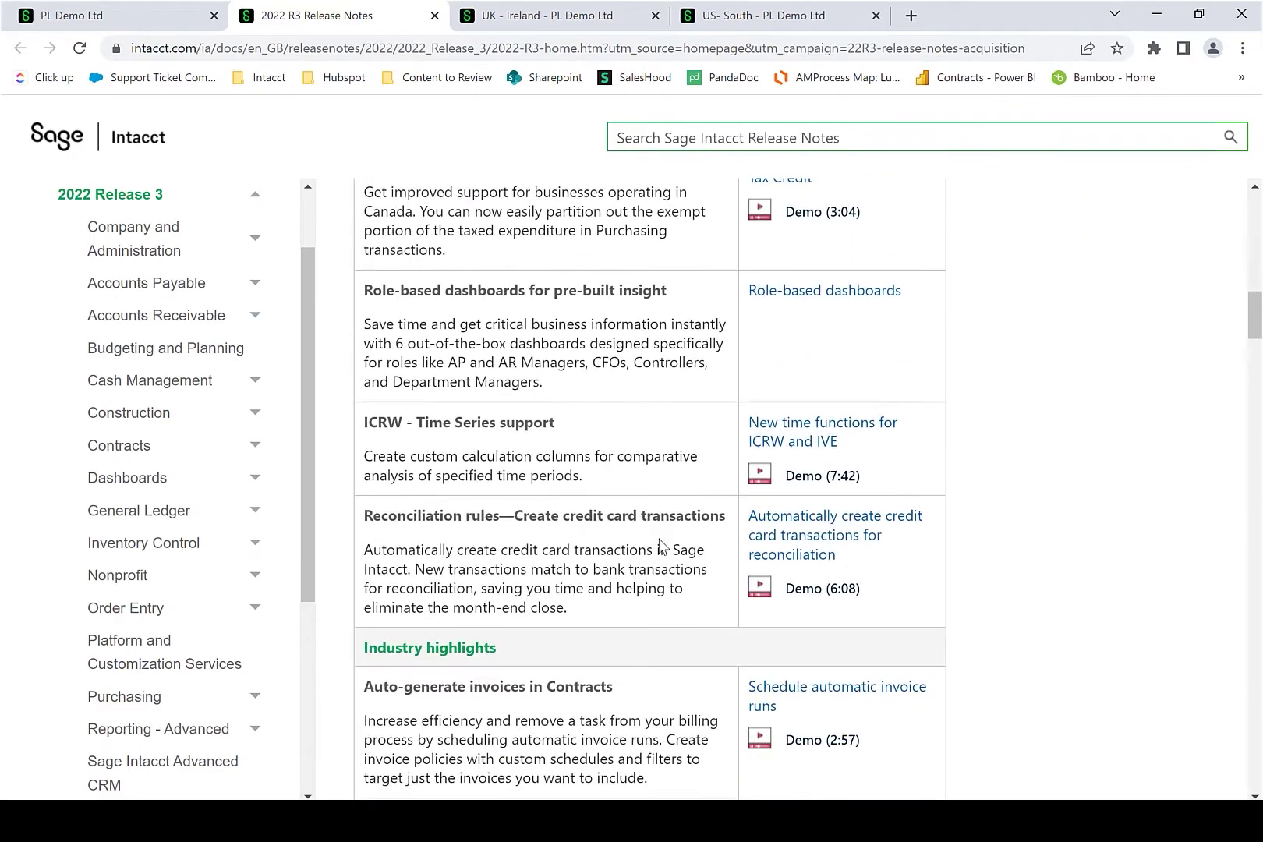
scroll(660, 545, "down", 10)
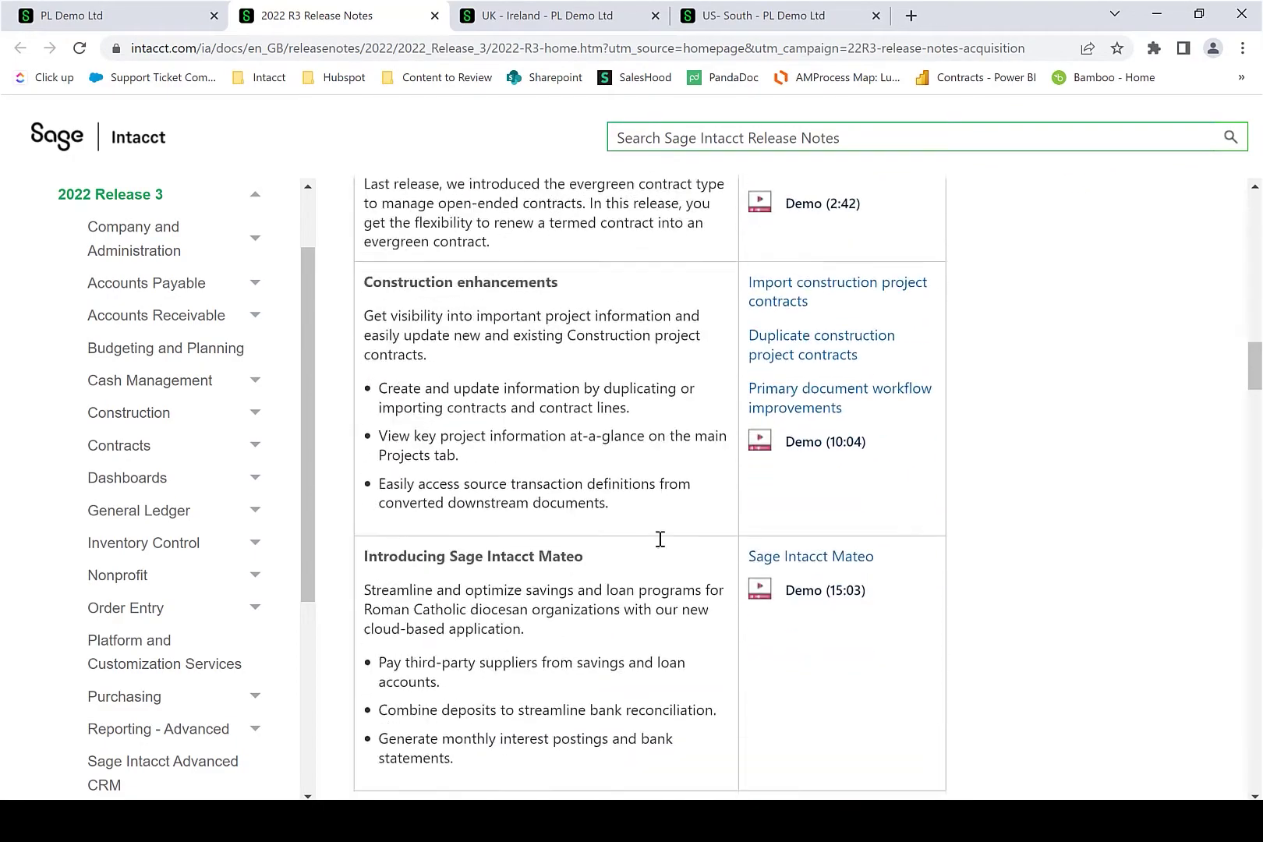
scroll(660, 539, "down", 12)
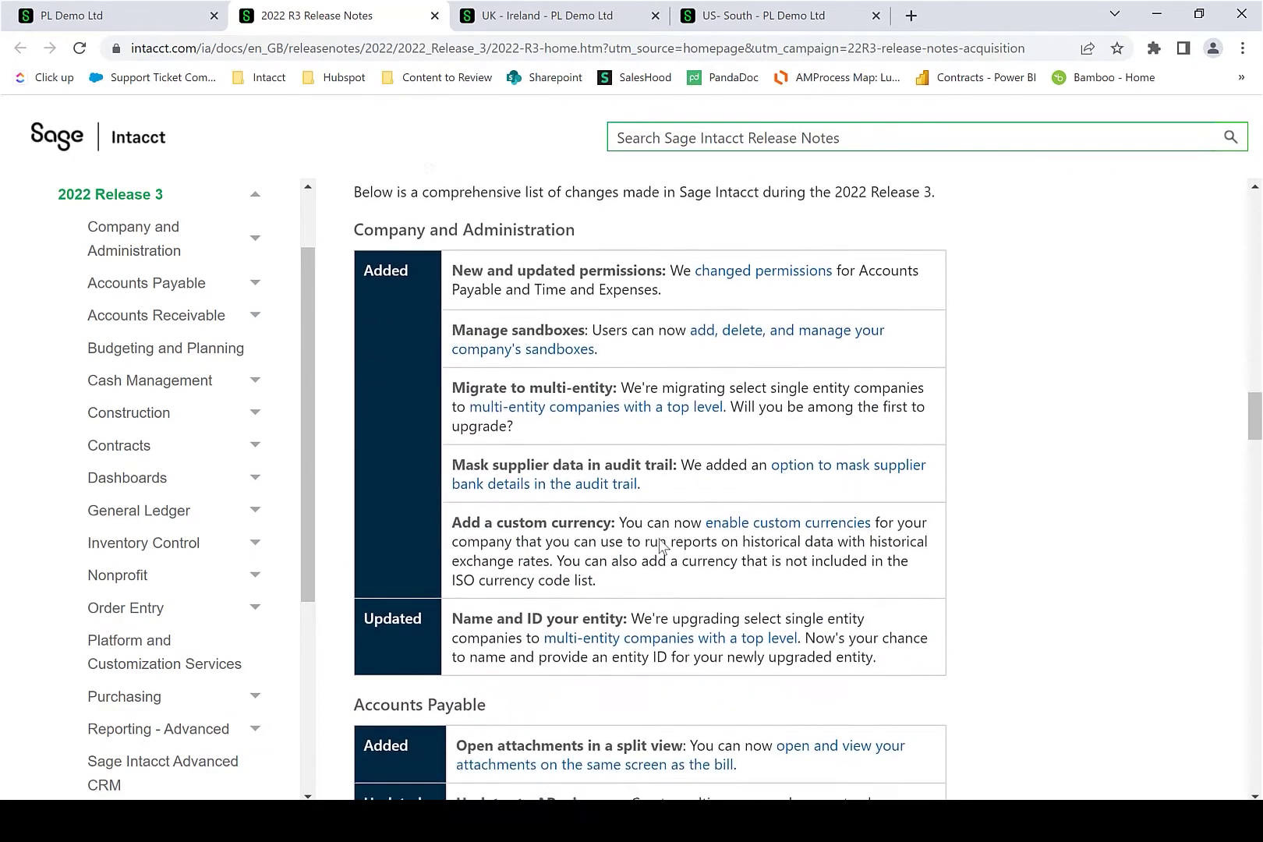
scroll(661, 544, "down", 10)
scroll(660, 544, "down", 12)
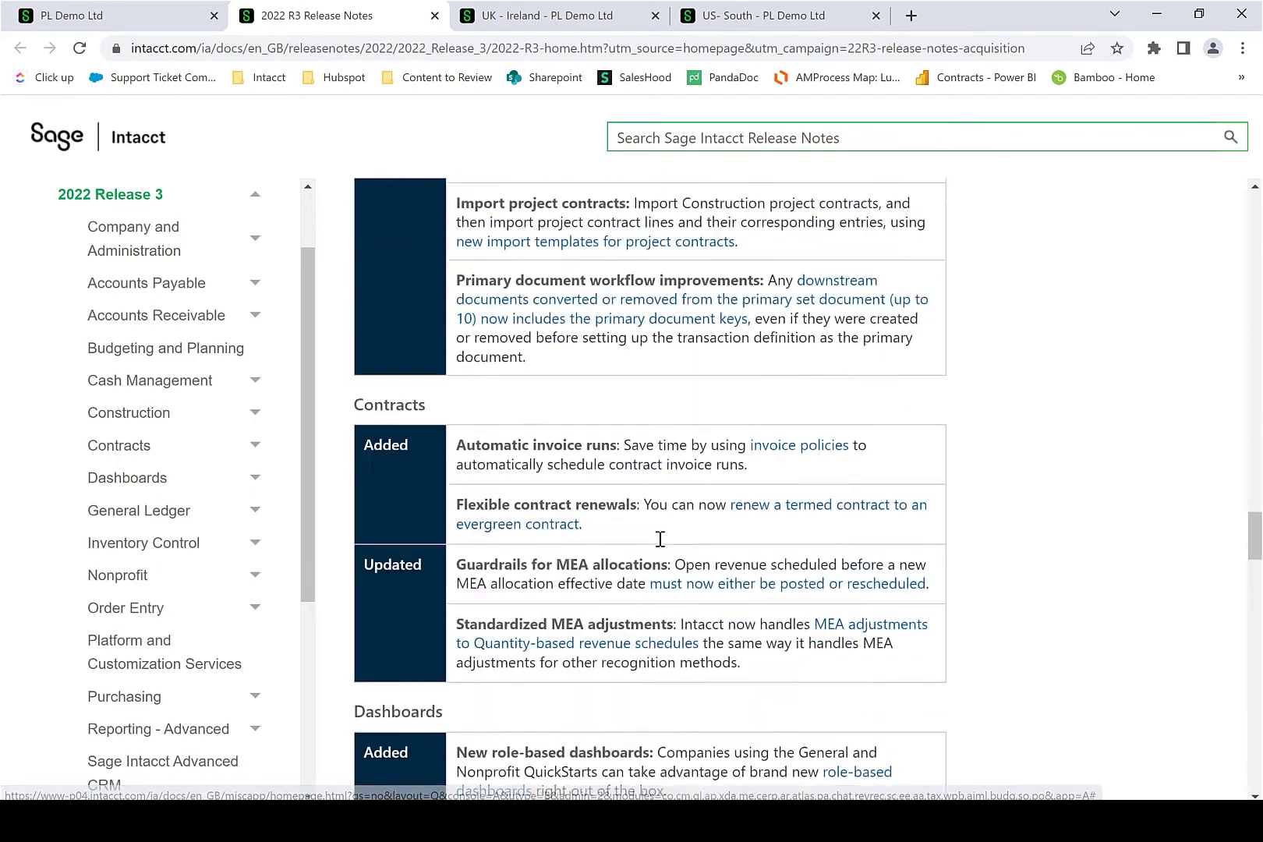
scroll(662, 546, "down", 10)
scroll(660, 539, "down", 5)
scroll(660, 539, "down", 4)
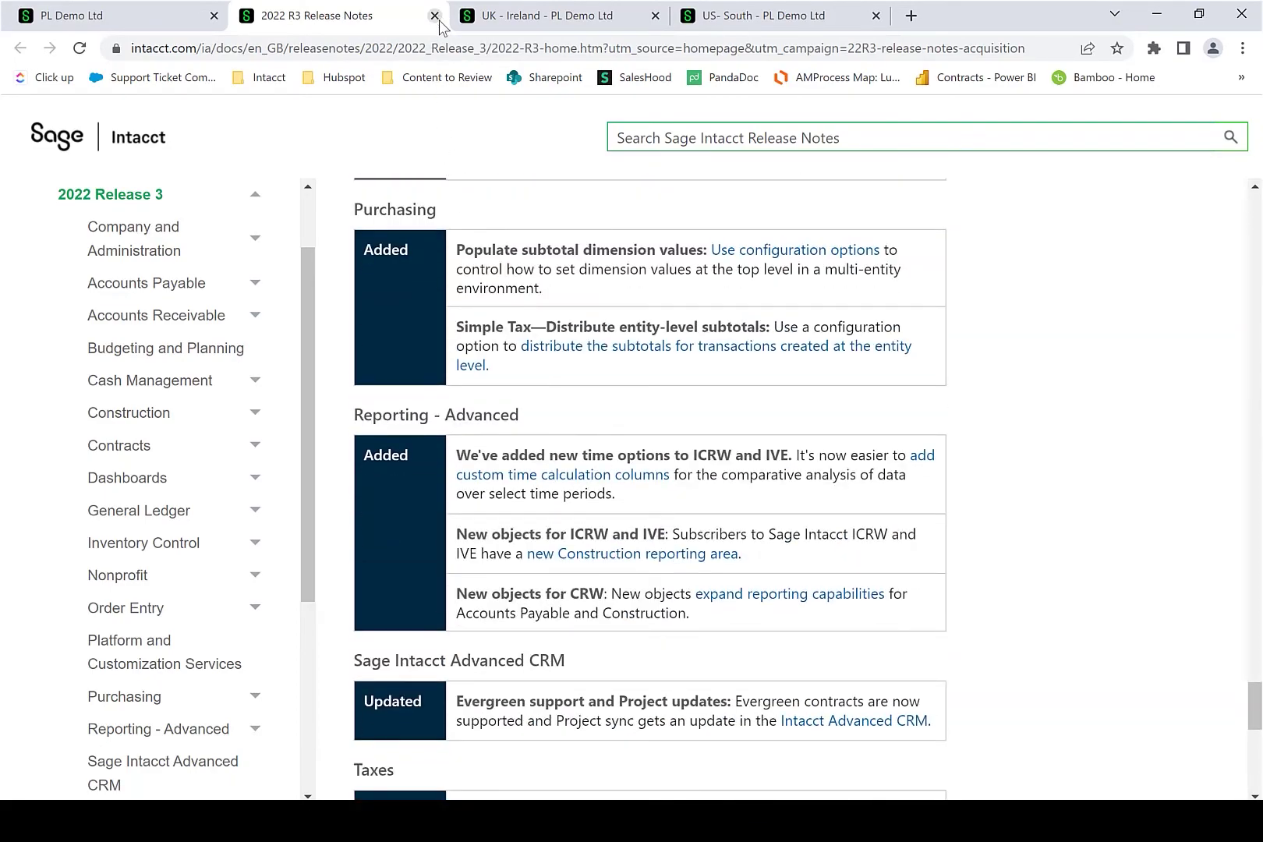
left_click(435, 16)
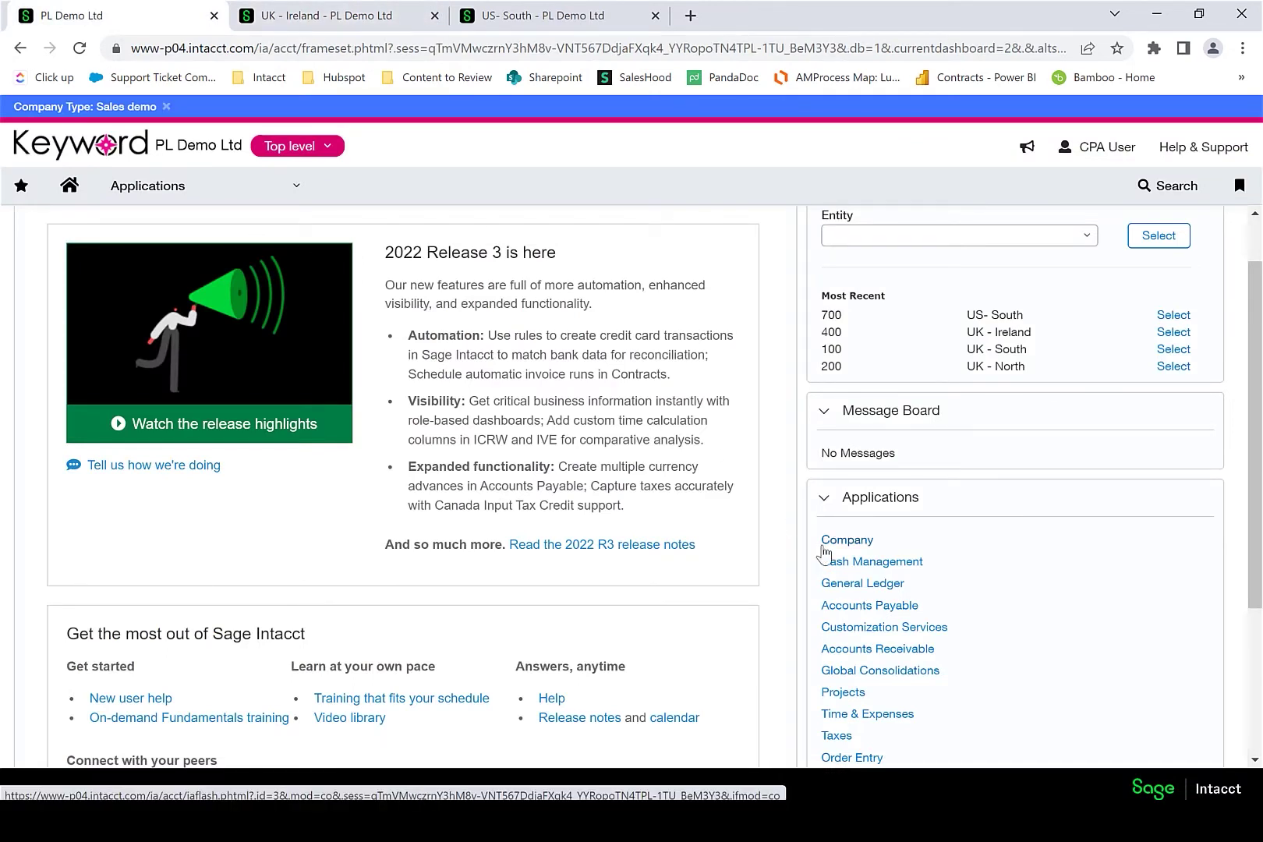
Switch to the 700 US- South entity, then return to the top-level PL Demo Ltd dashboard
scroll(1046, 359, "up", 1)
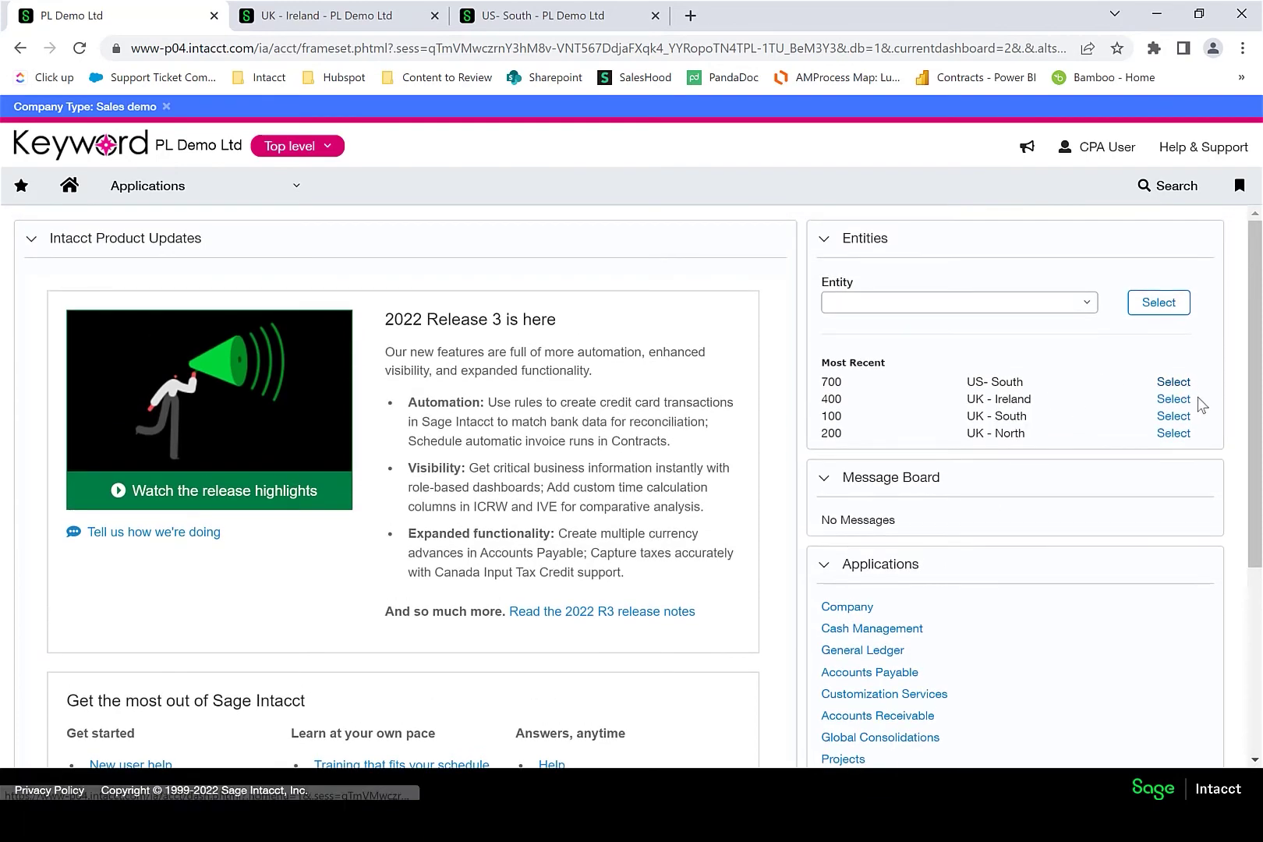
left_click(1178, 385)
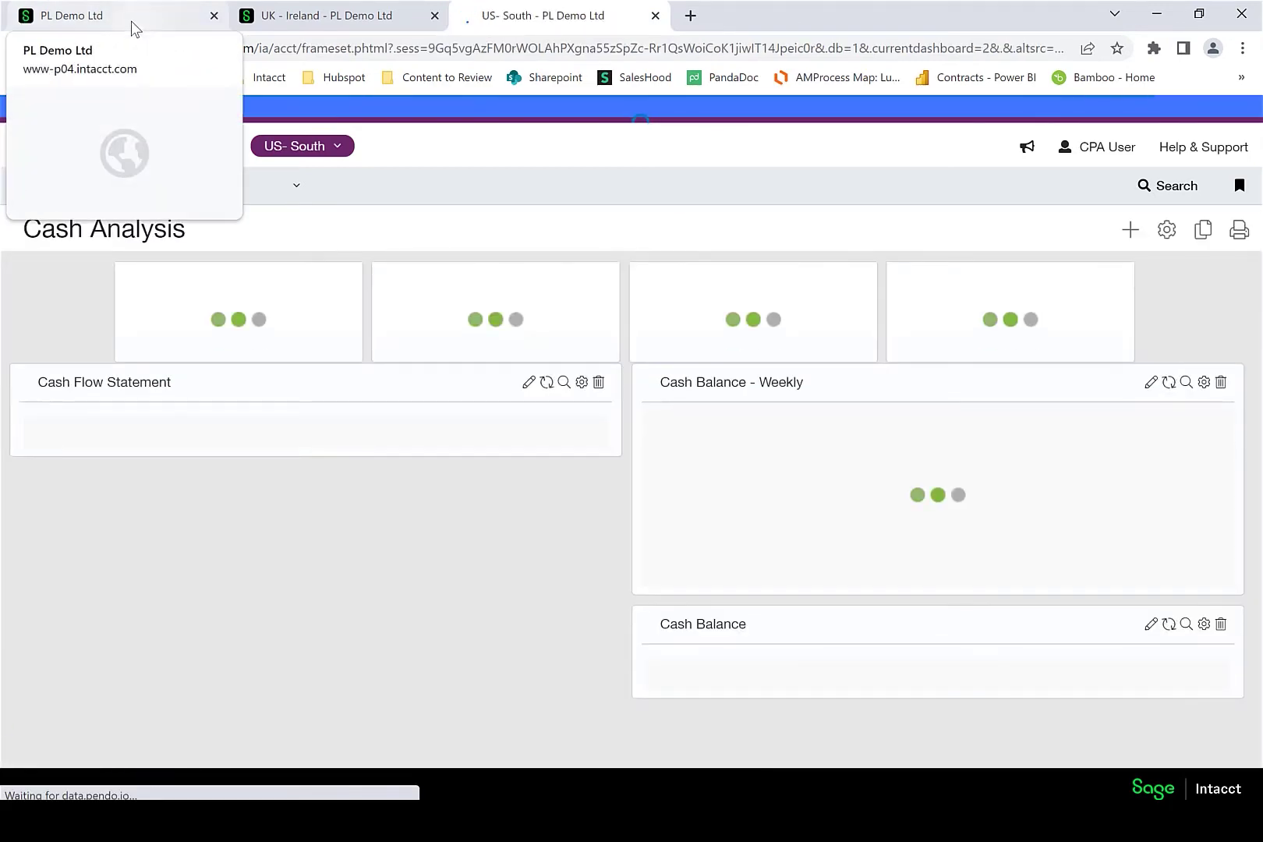
left_click(134, 28)
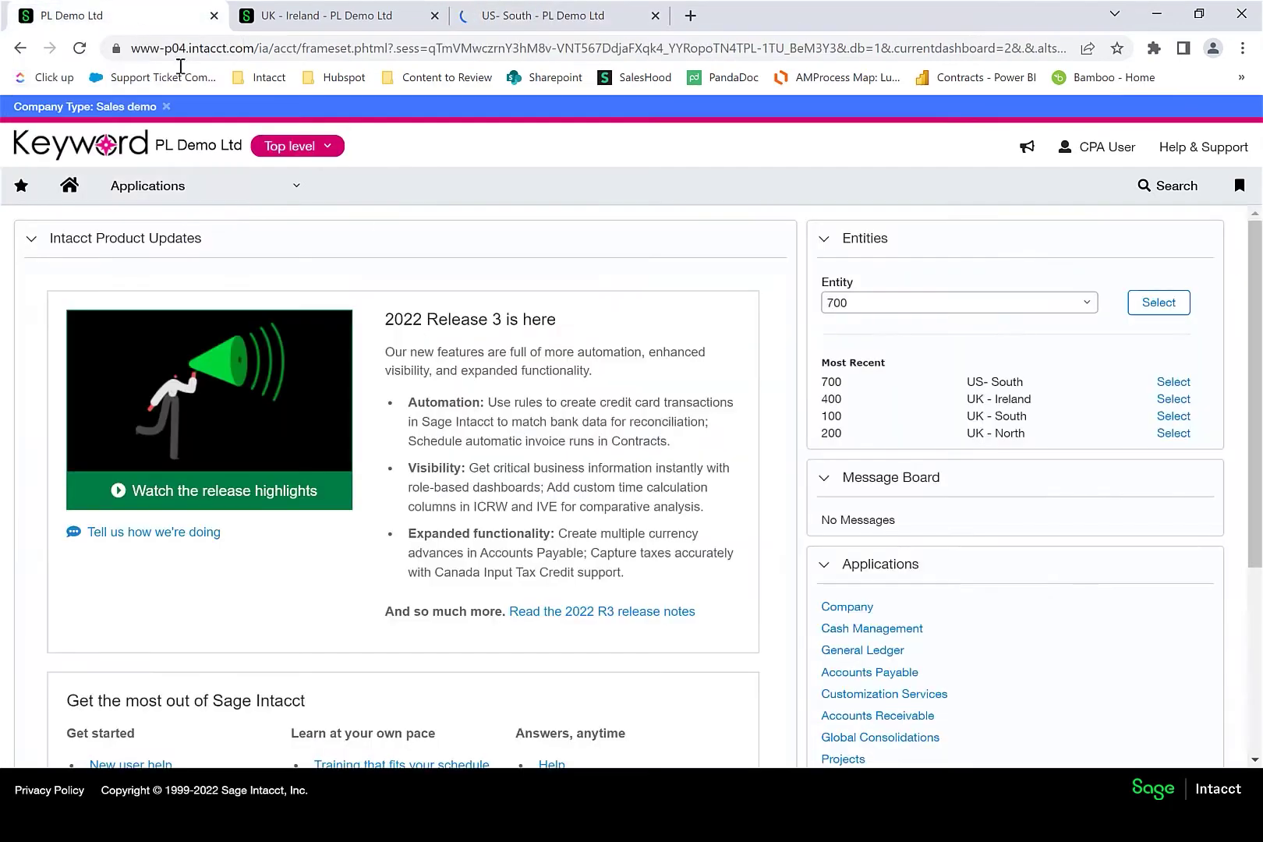
scroll(913, 546, "down", 2)
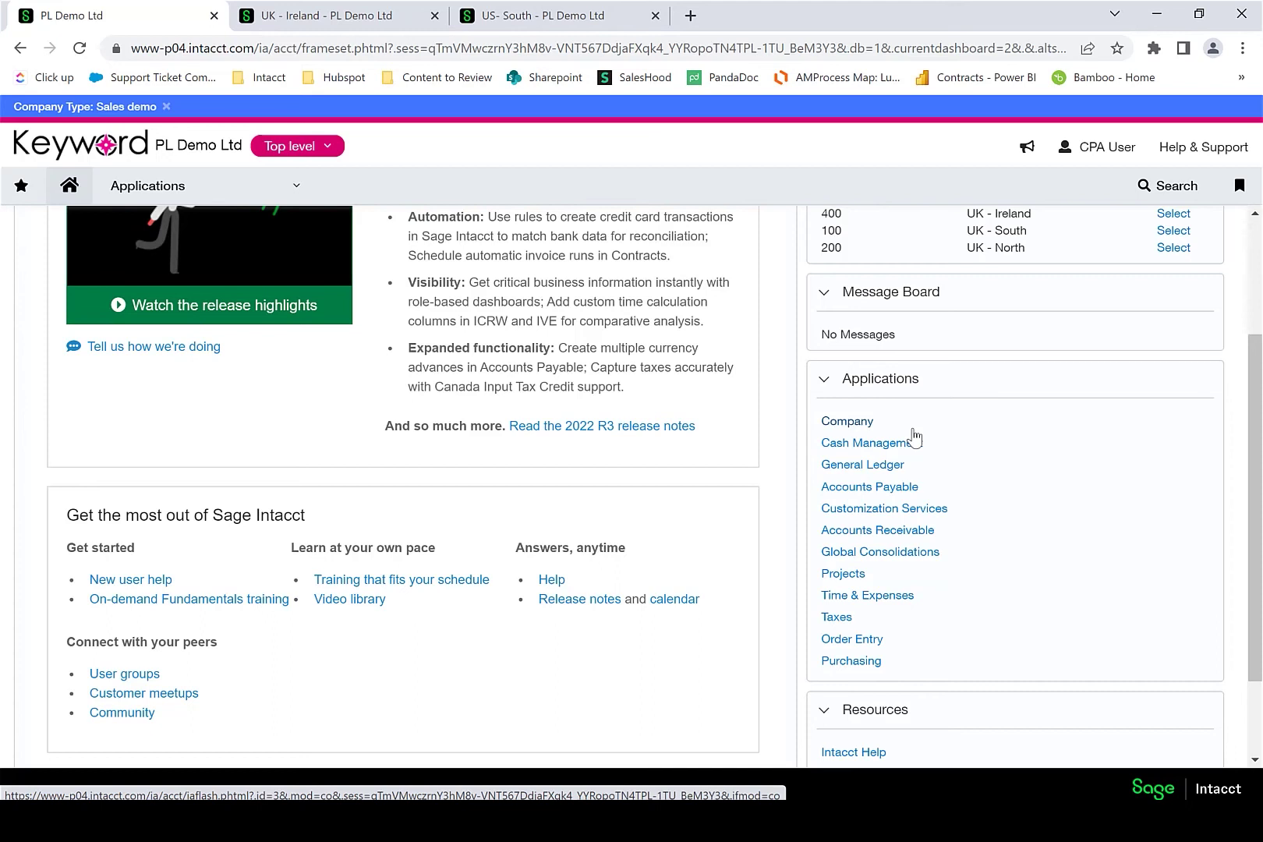
scroll(916, 439, "down", 2)
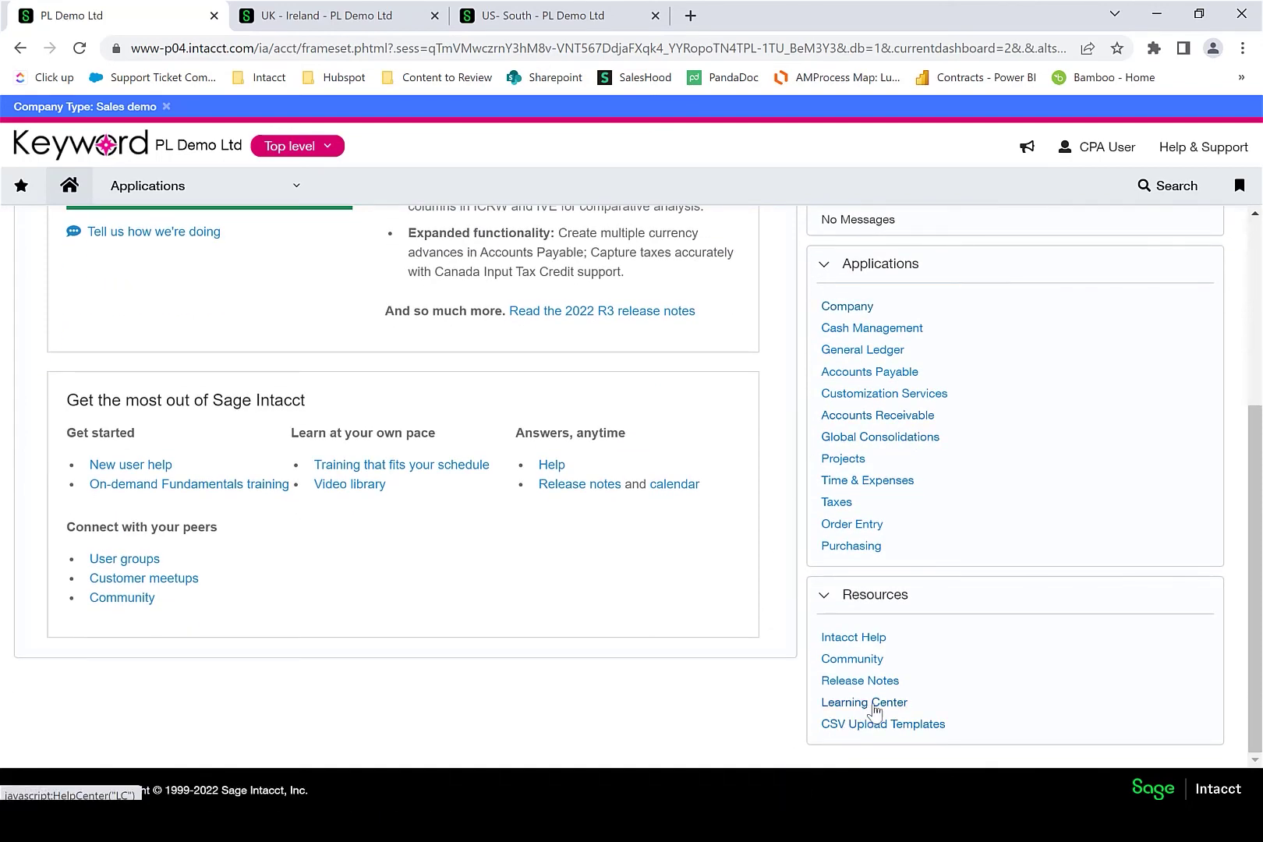
left_click(882, 642)
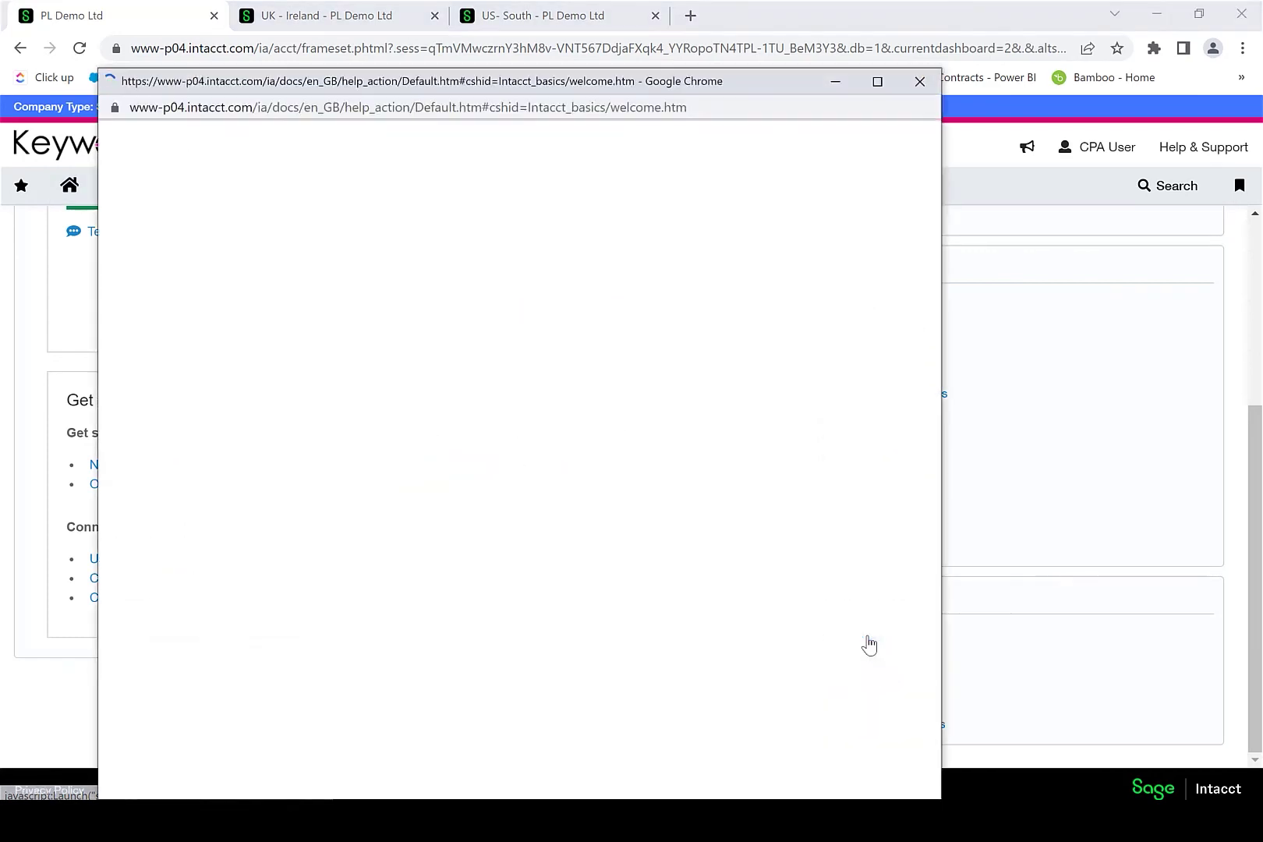
scroll(713, 530, "down", 5)
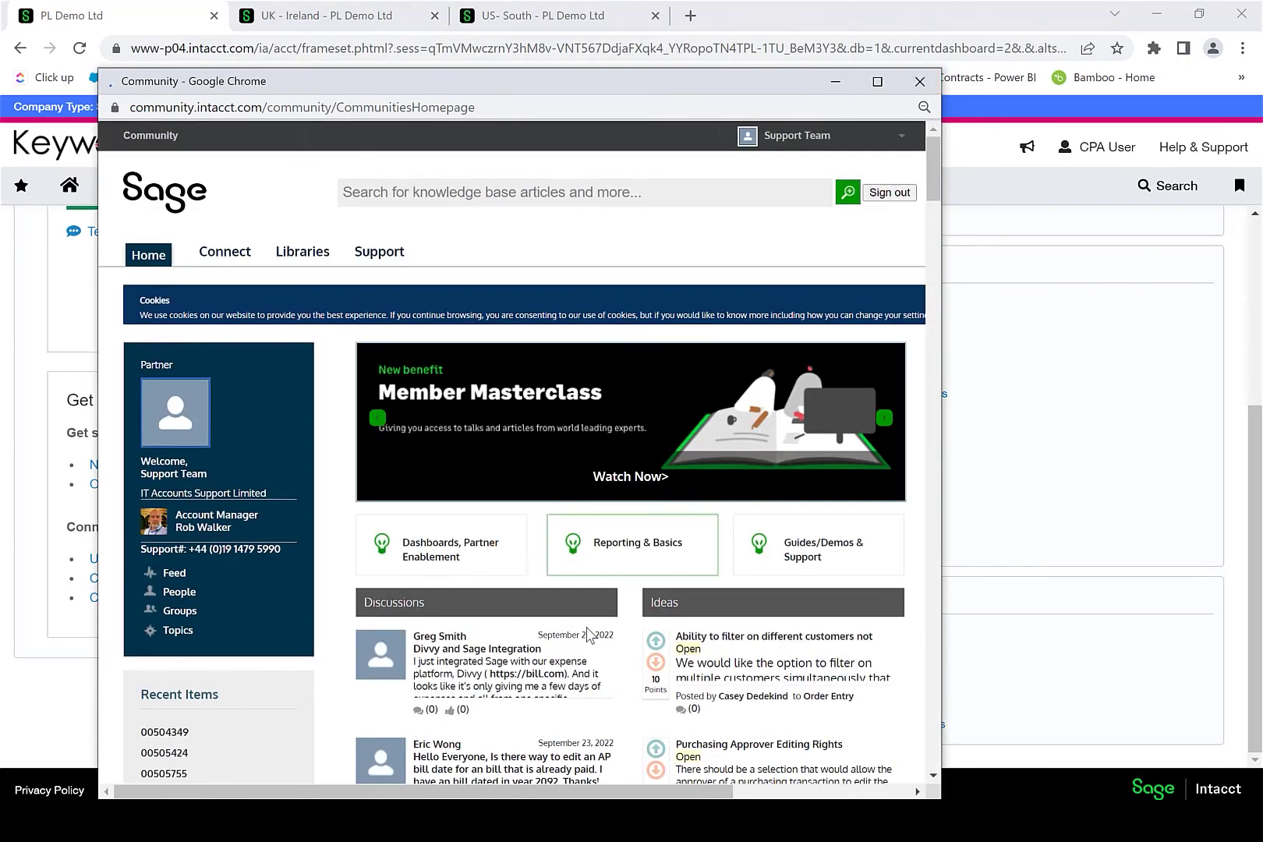
scroll(464, 487, "down", 3)
scroll(463, 487, "up", 3)
scroll(463, 486, "down", 8)
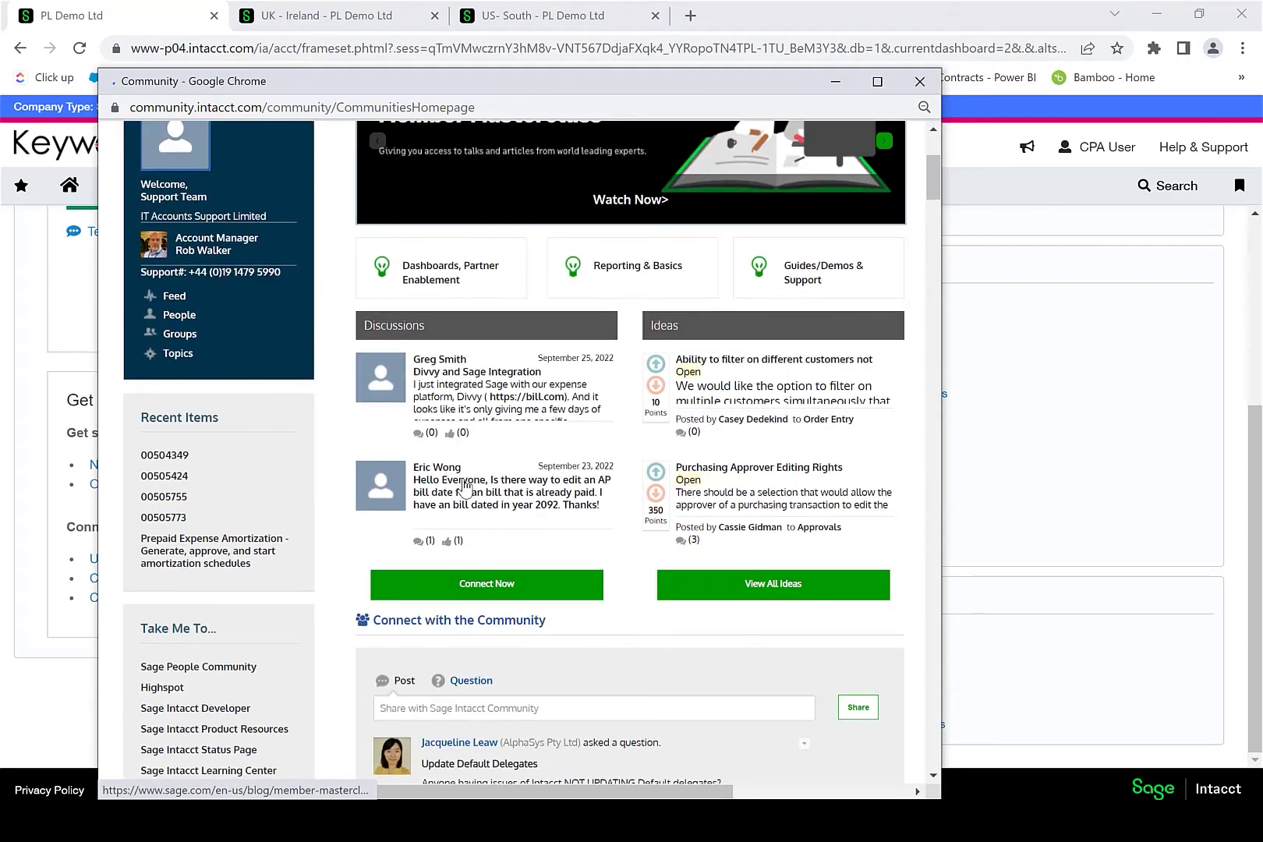
scroll(463, 487, "down", 10)
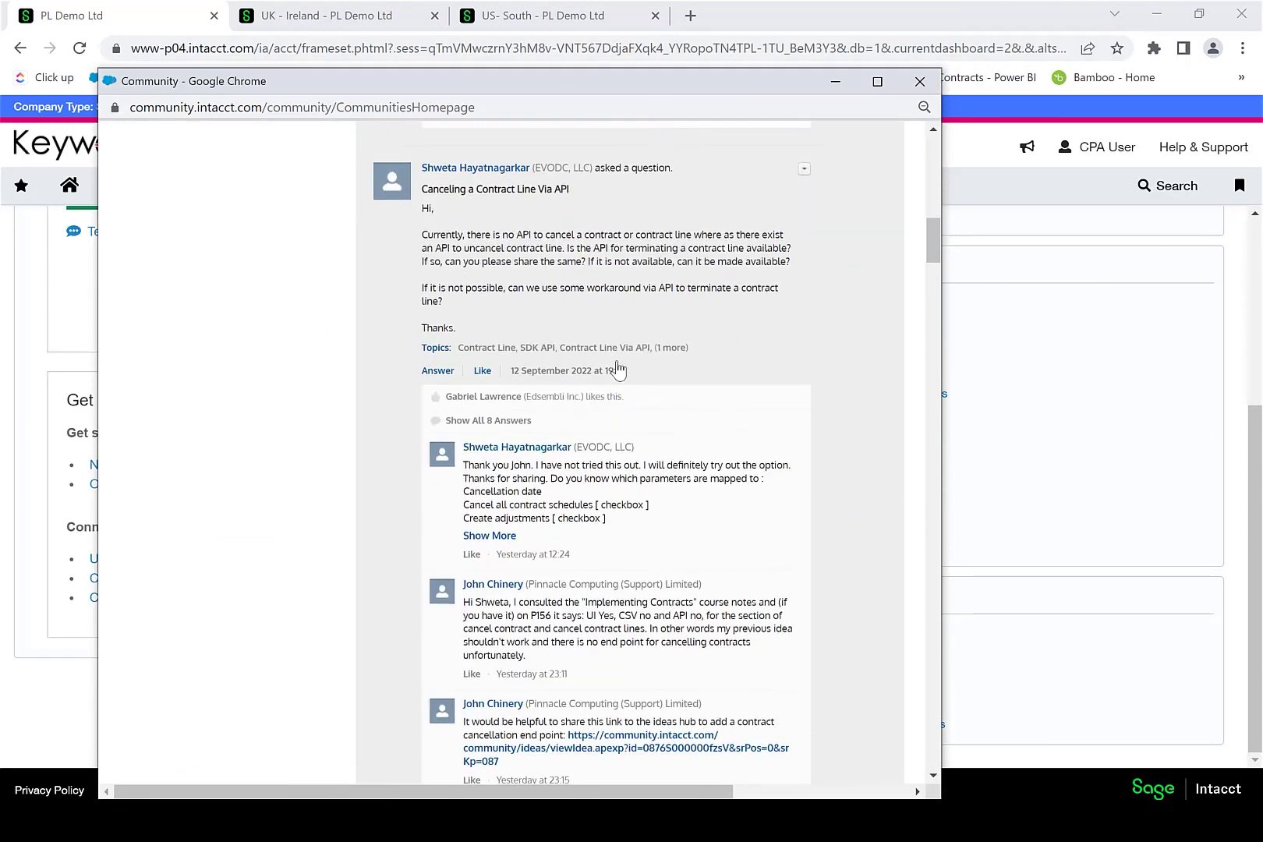
scroll(661, 347, "up", 5)
scroll(662, 346, "up", 5)
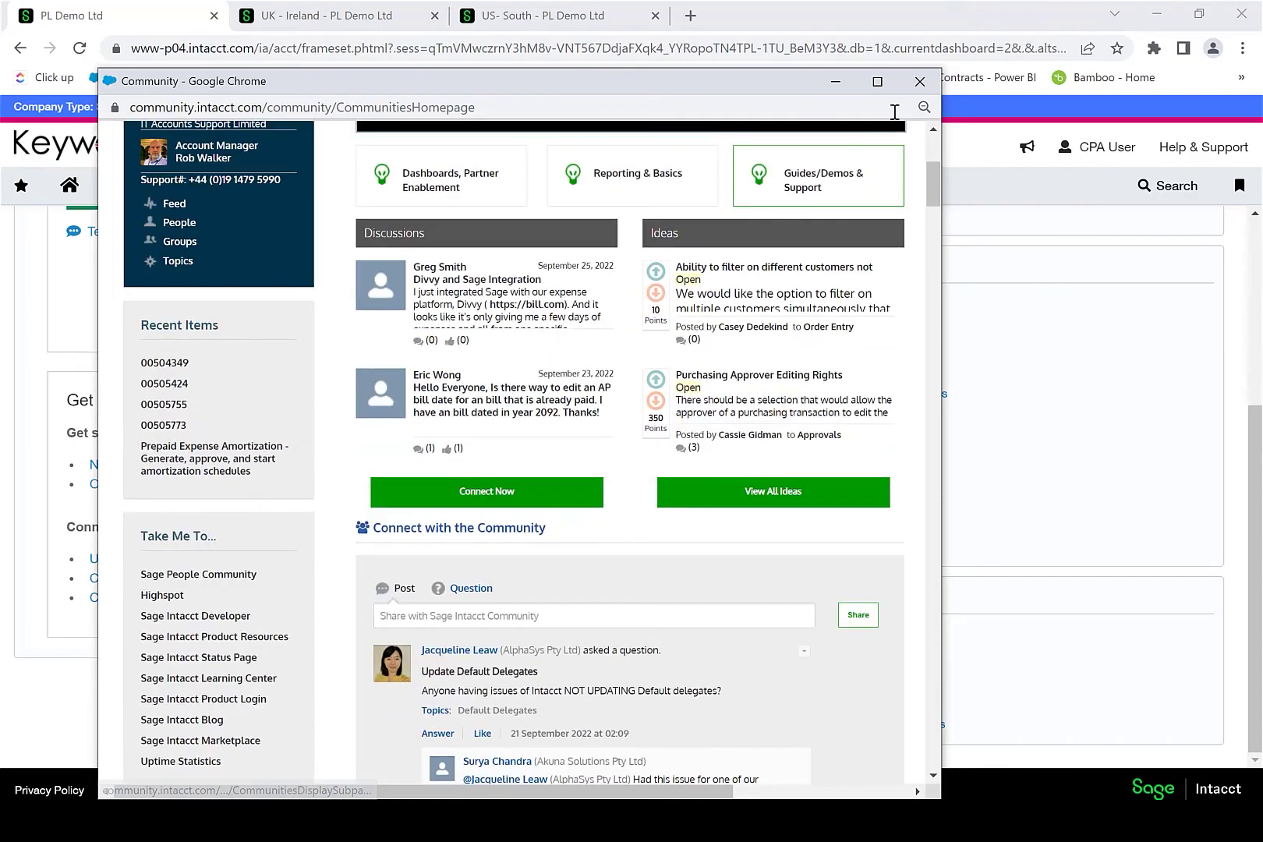
left_click(920, 81)
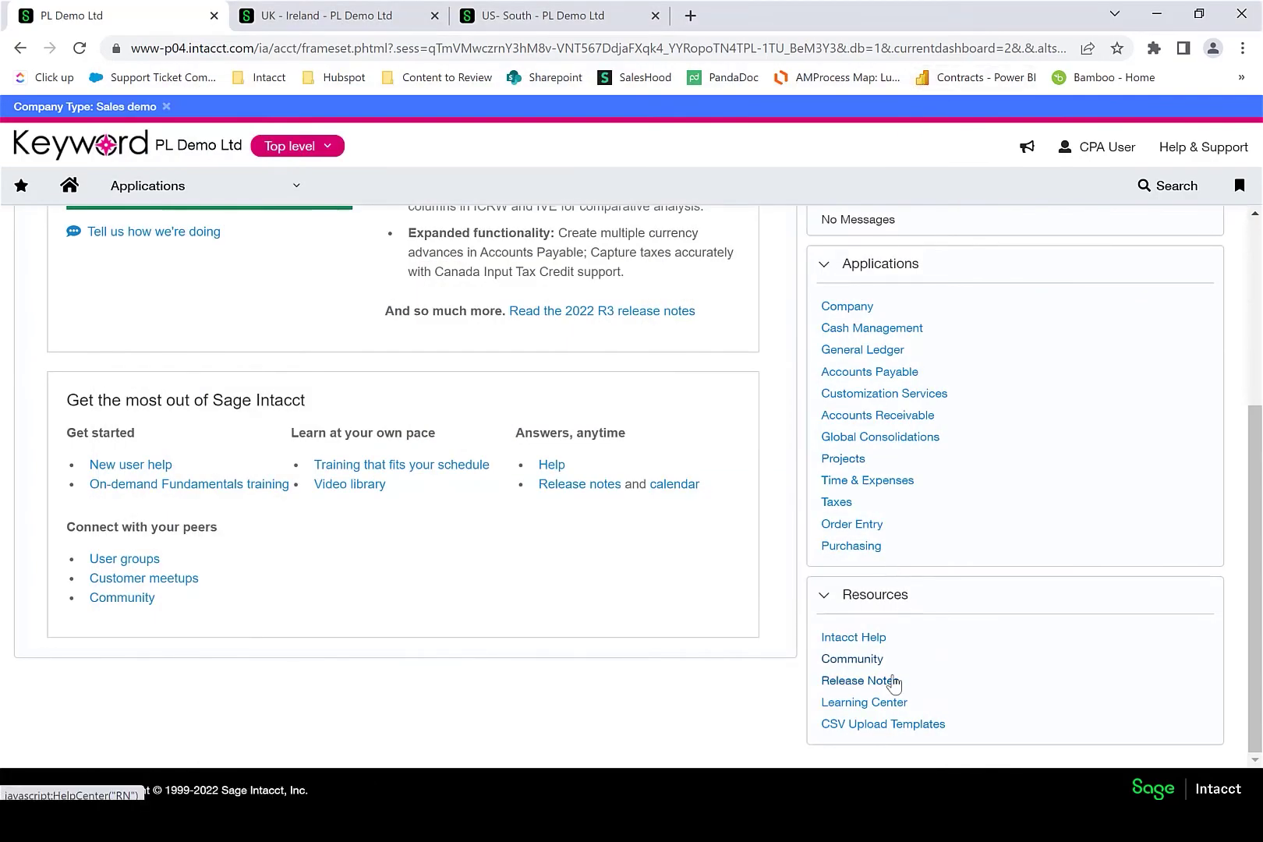
left_click(882, 711)
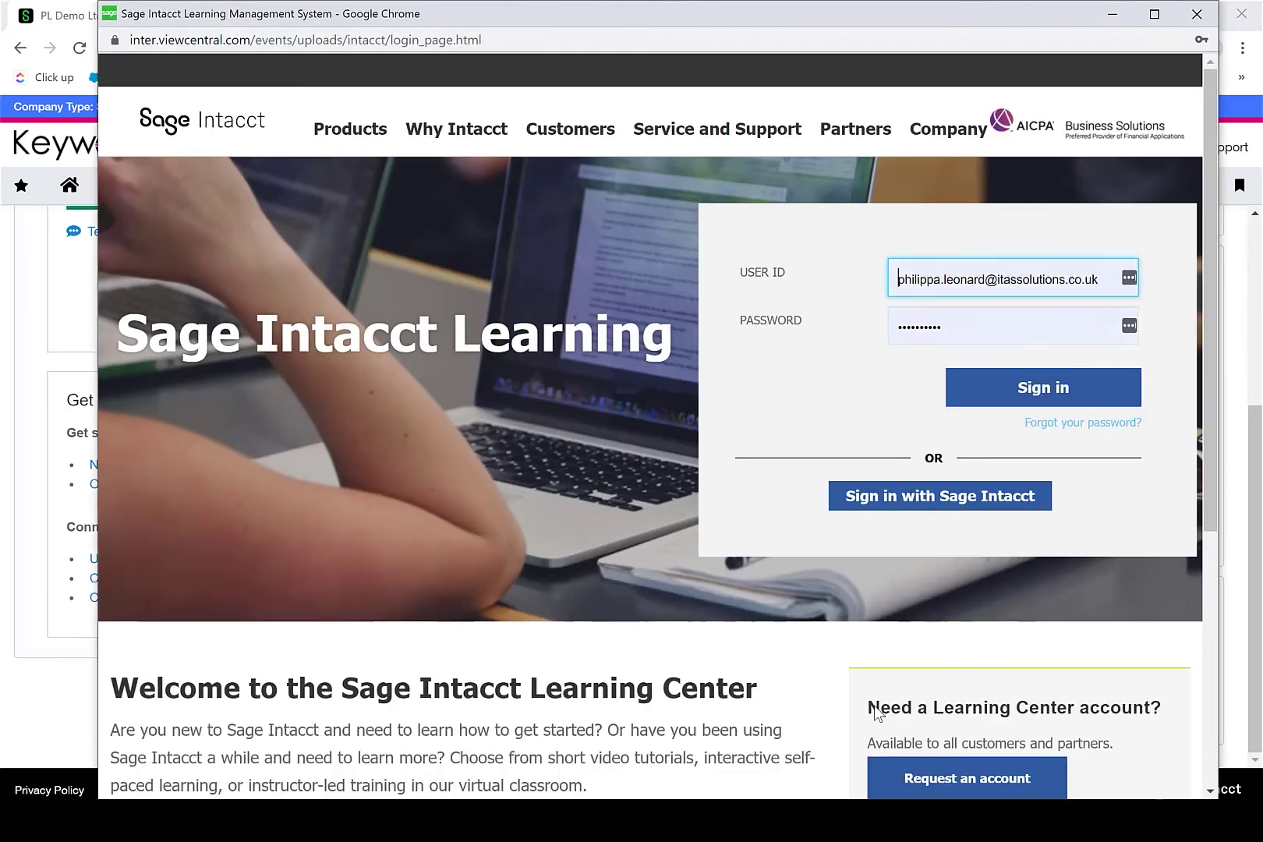
left_click(1042, 390)
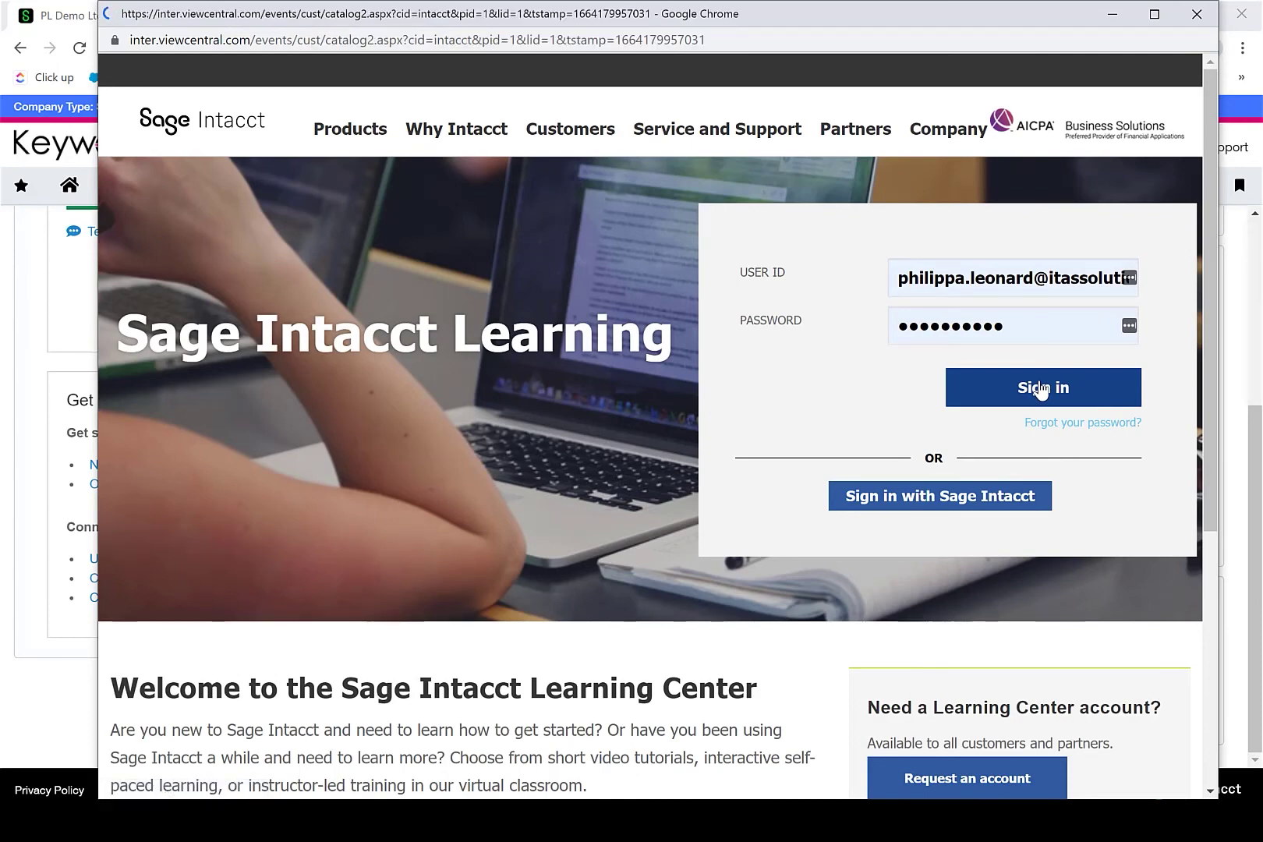
scroll(620, 599, "down", 9)
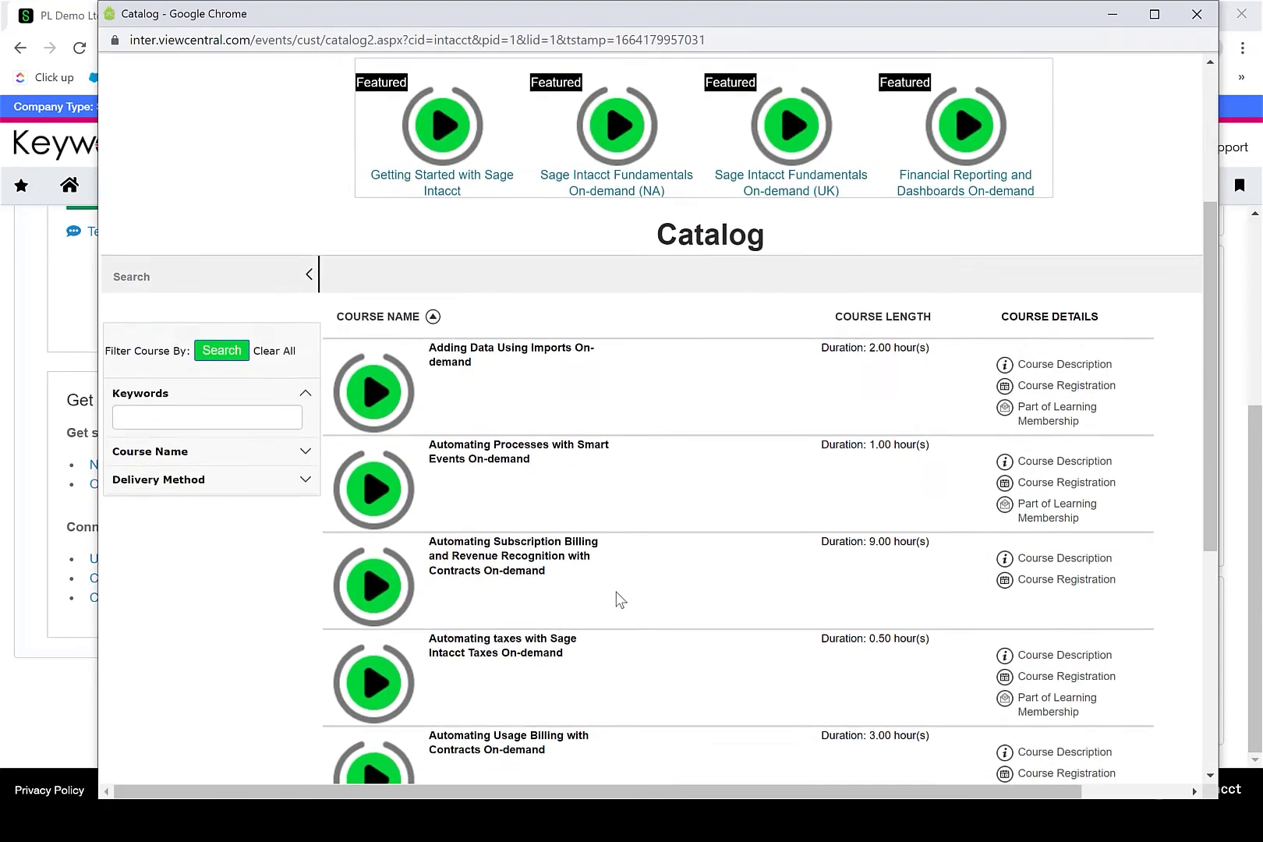
scroll(616, 599, "down", 1)
scroll(616, 598, "up", 5)
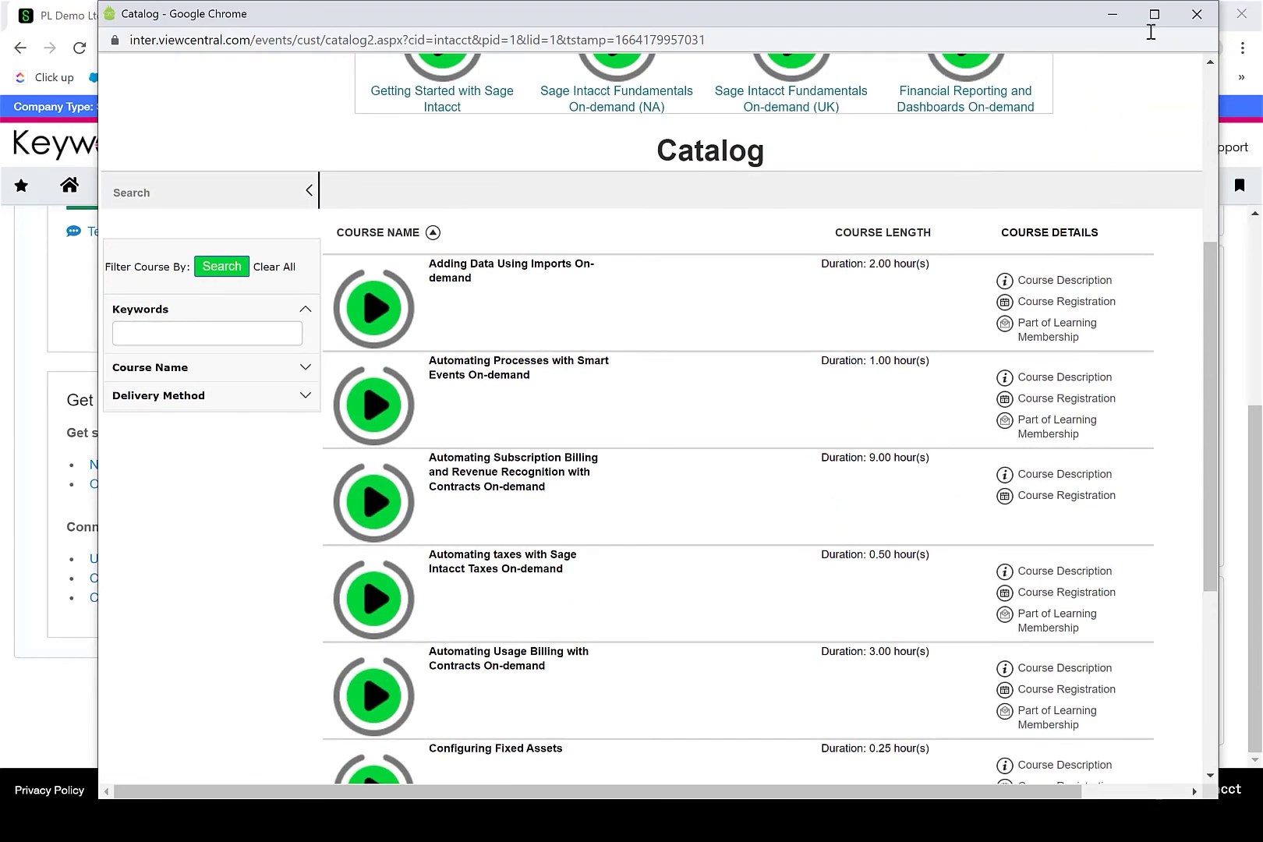
left_click(1199, 15)
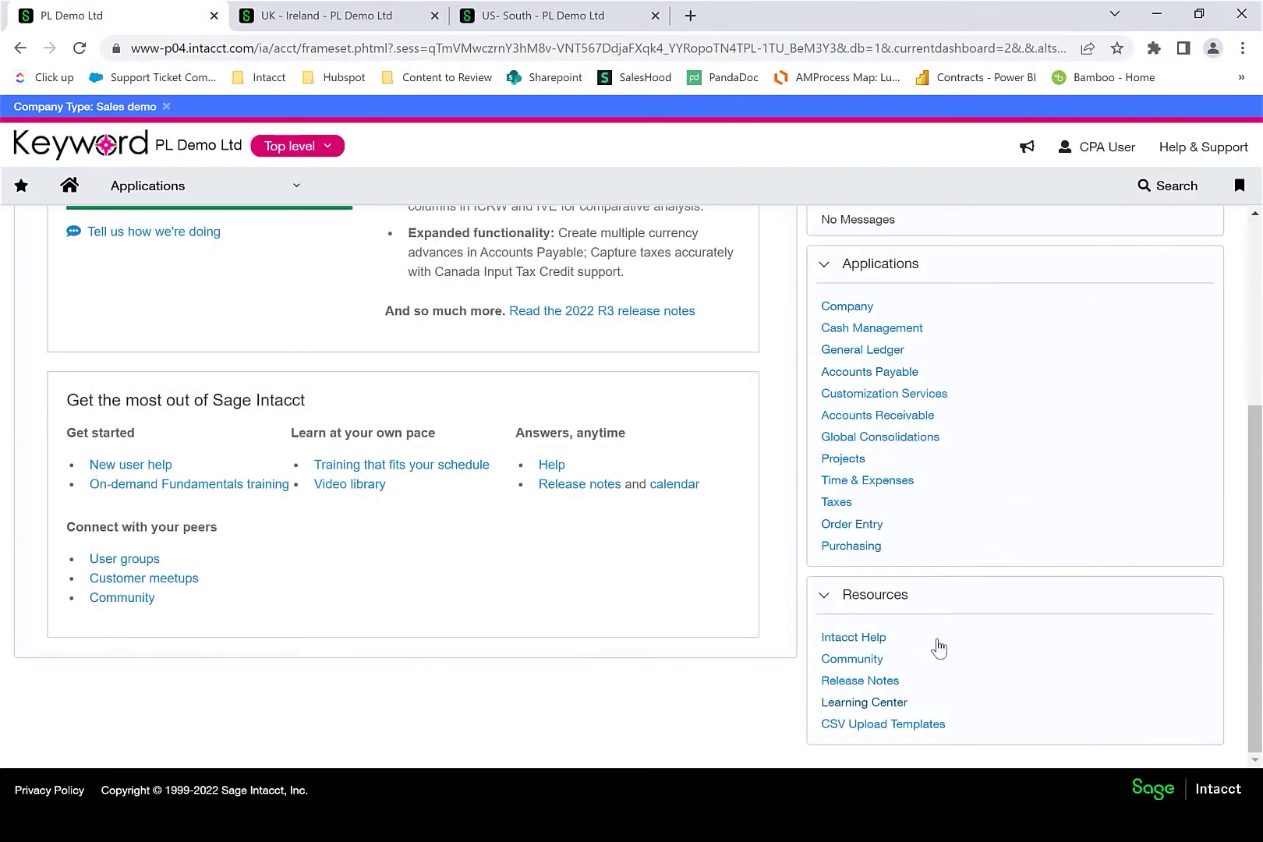
left_click(920, 727)
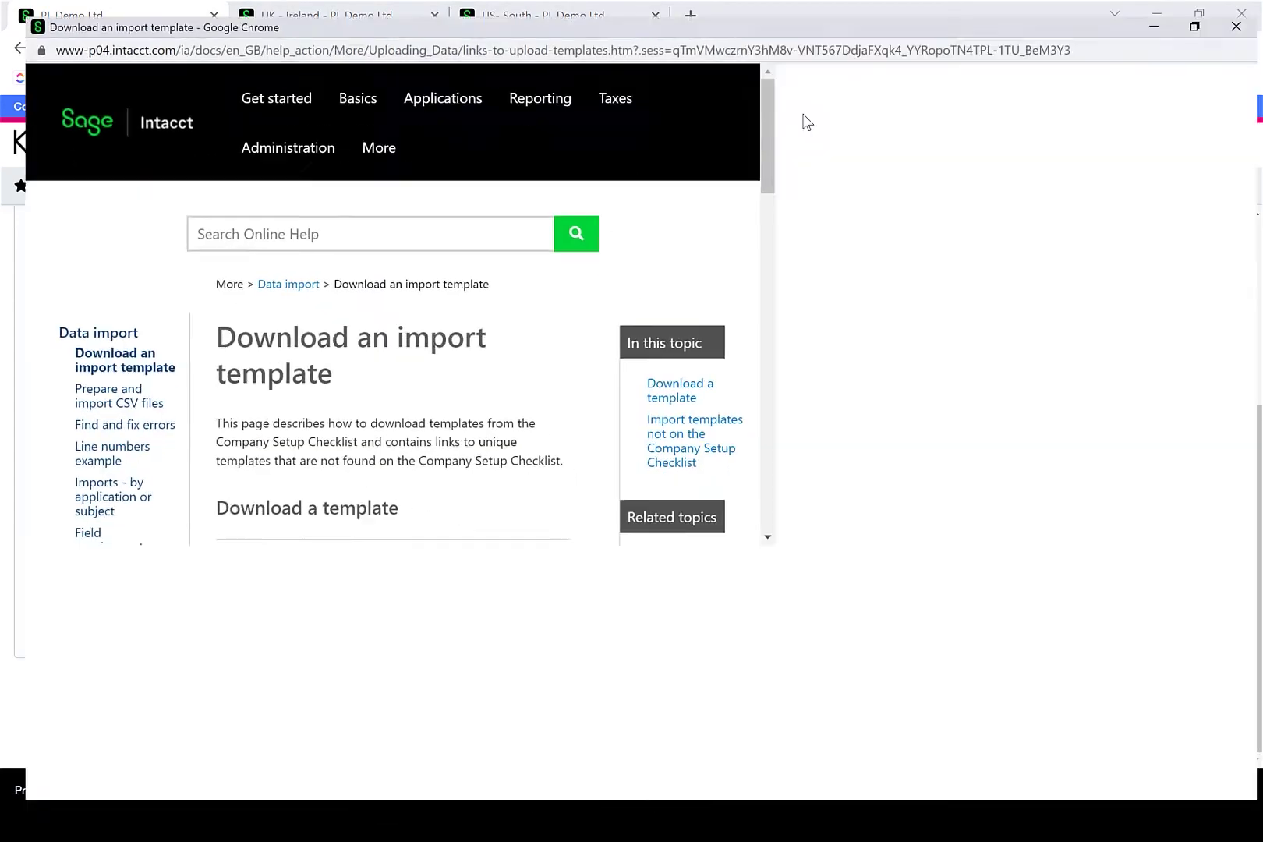
left_click(804, 107)
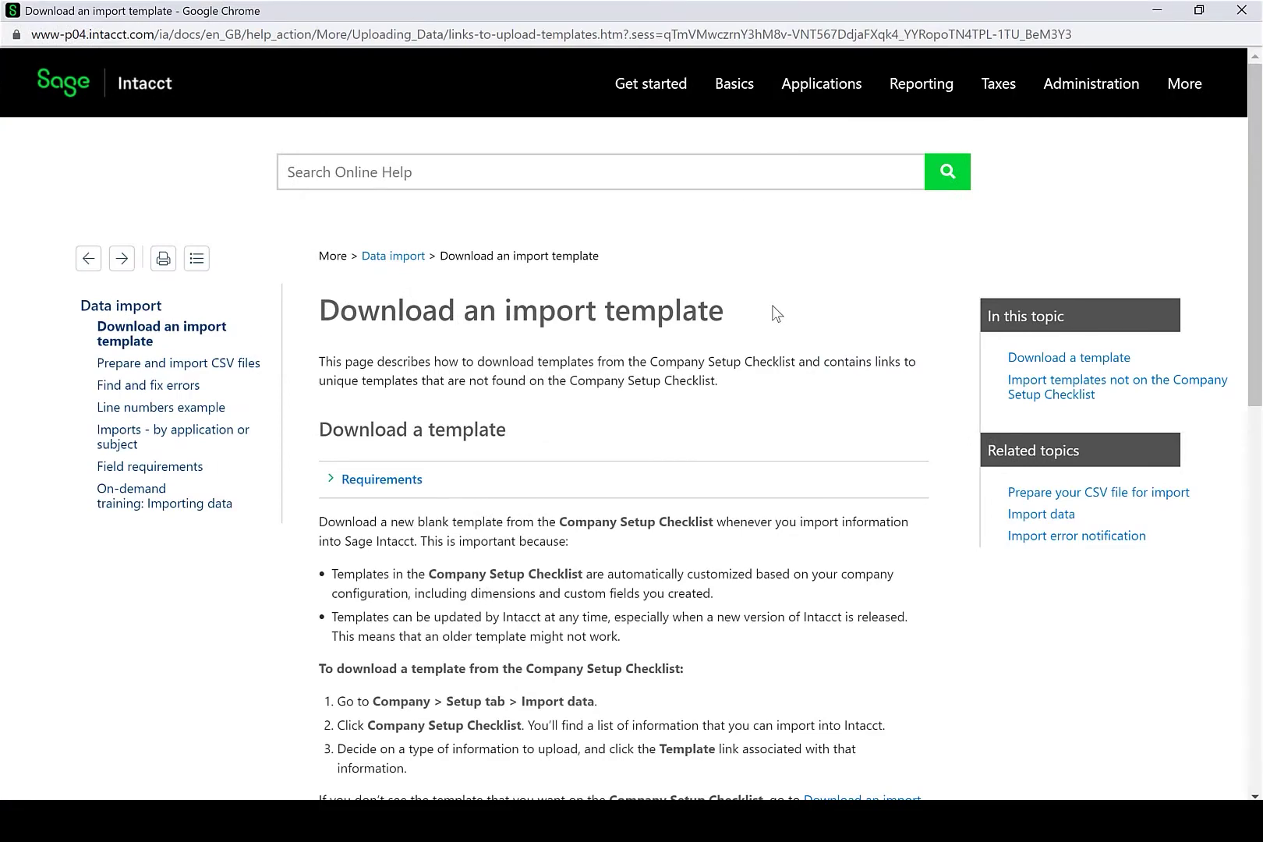
scroll(777, 314, "down", 8)
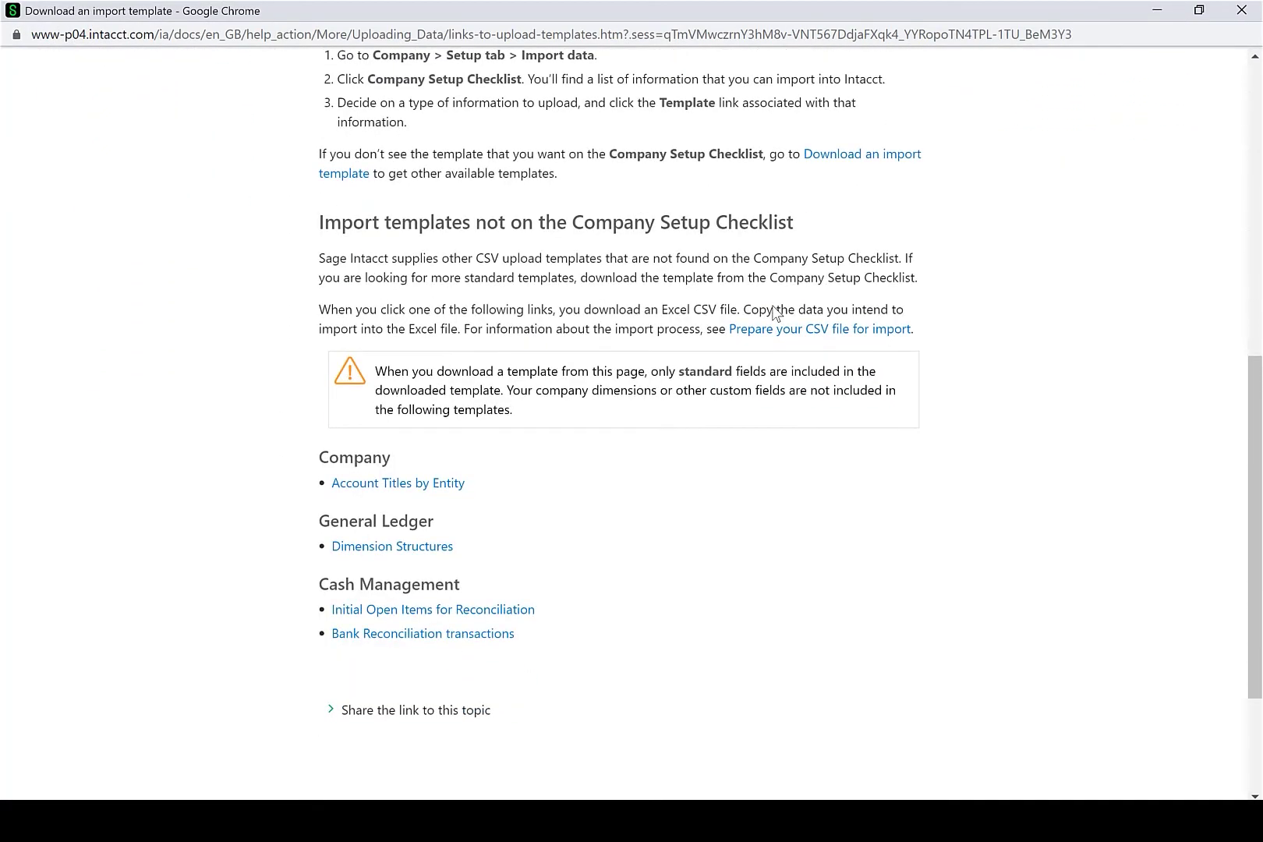
scroll(776, 314, "down", 3)
scroll(772, 312, "up", 11)
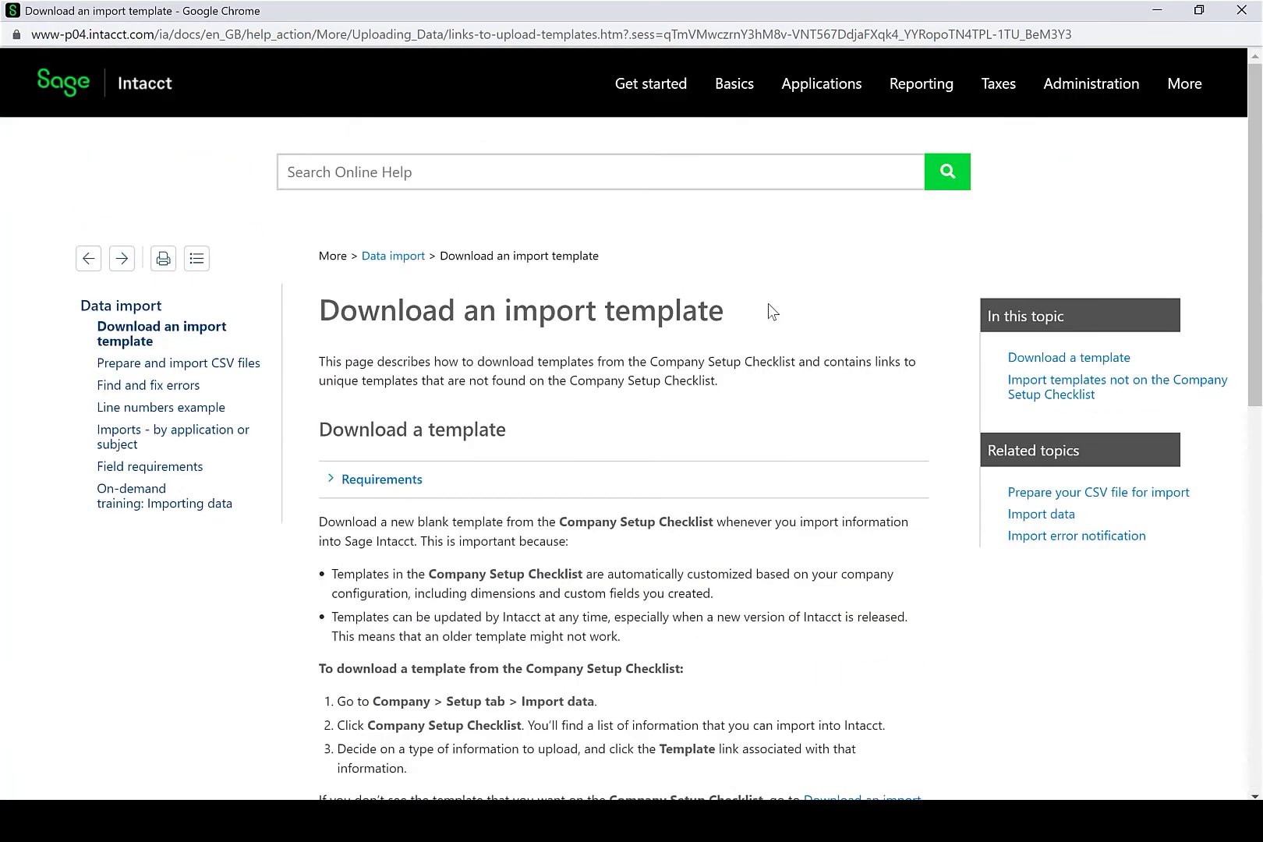
left_click(1238, 12)
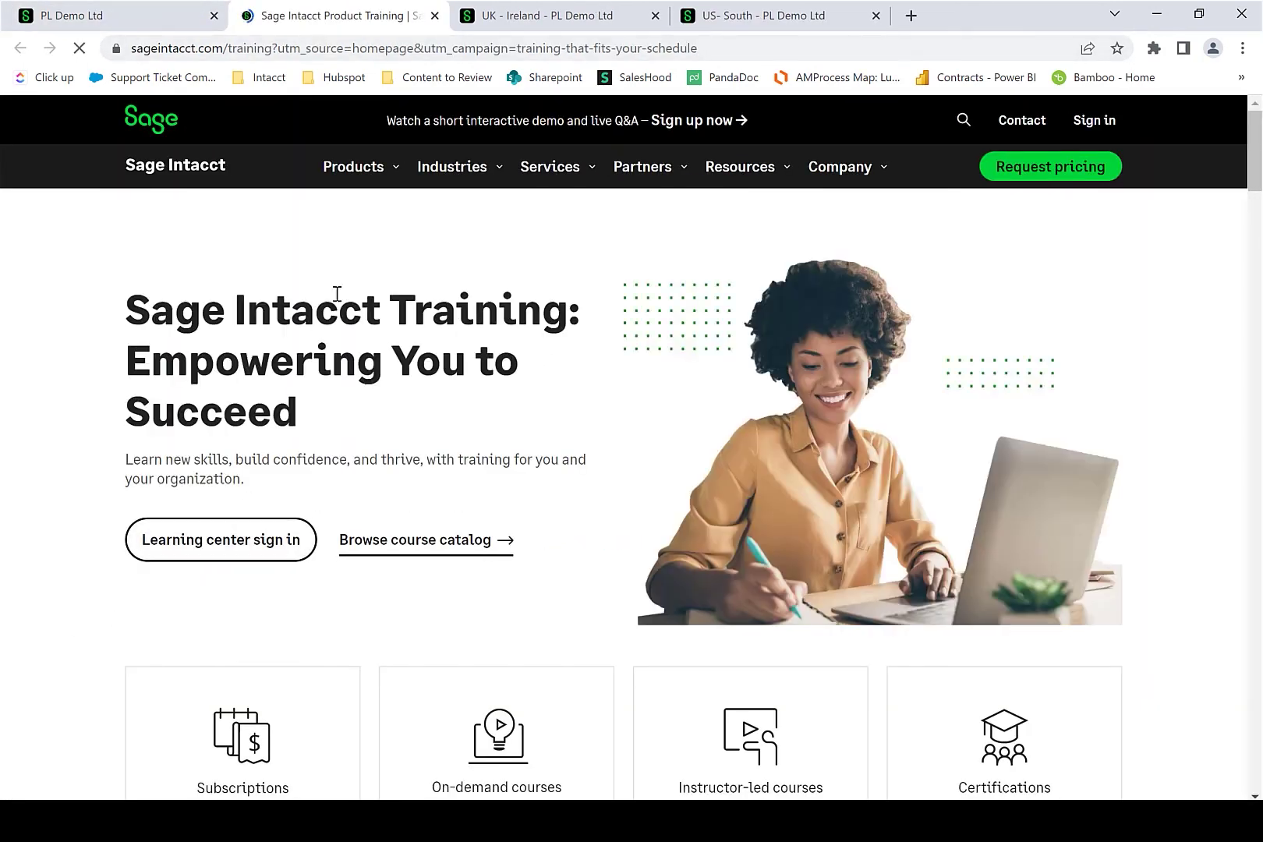
Close the Sage Intacct Training tab and scroll down the home dashboard
left_click(435, 17)
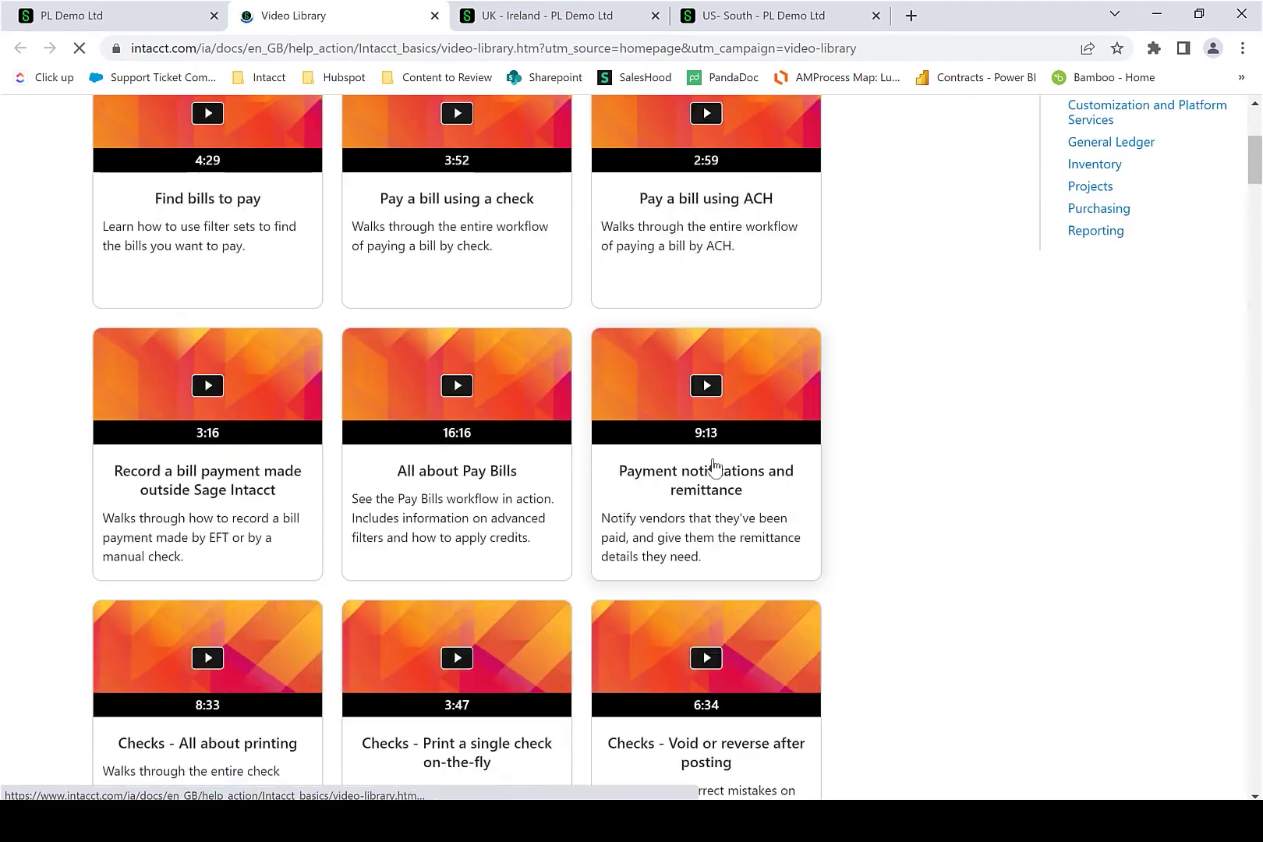
scroll(714, 468, "down", 9)
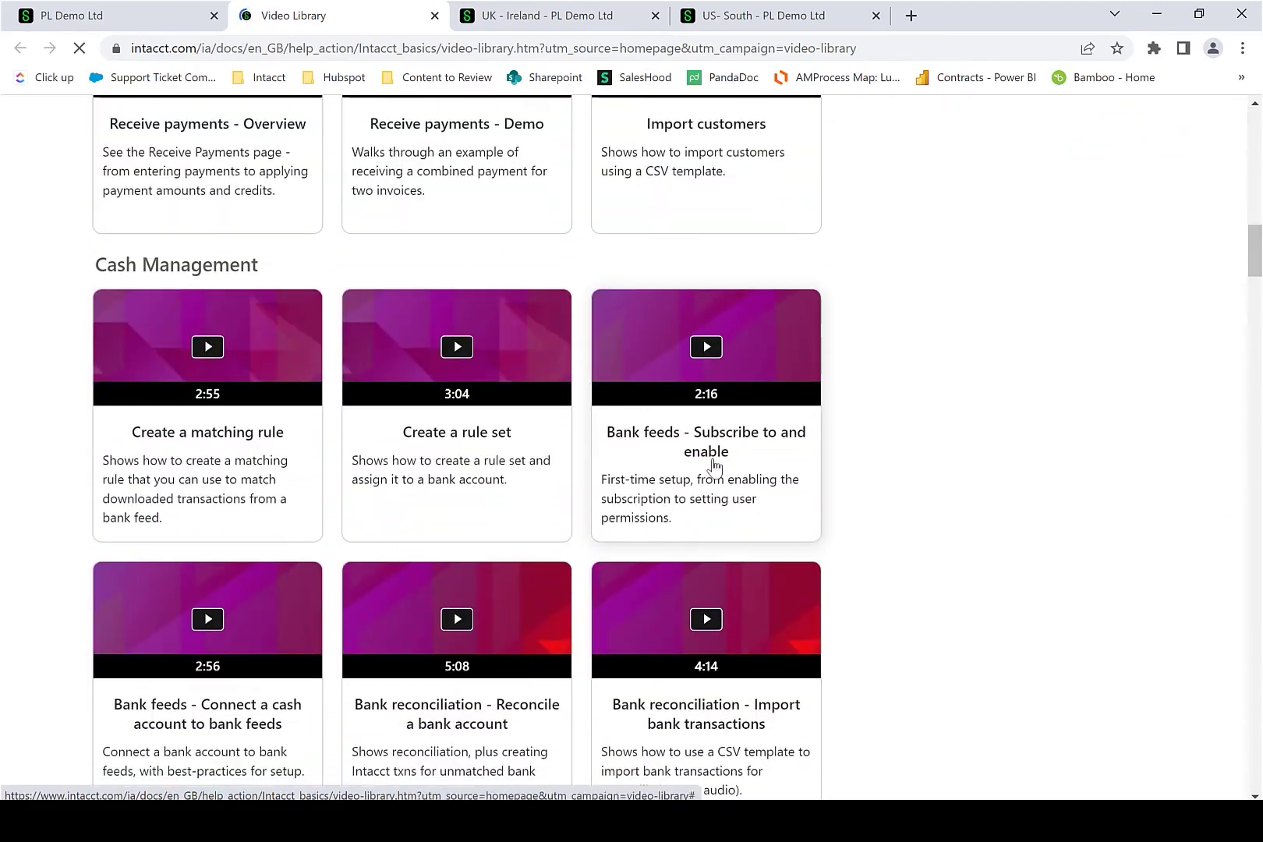